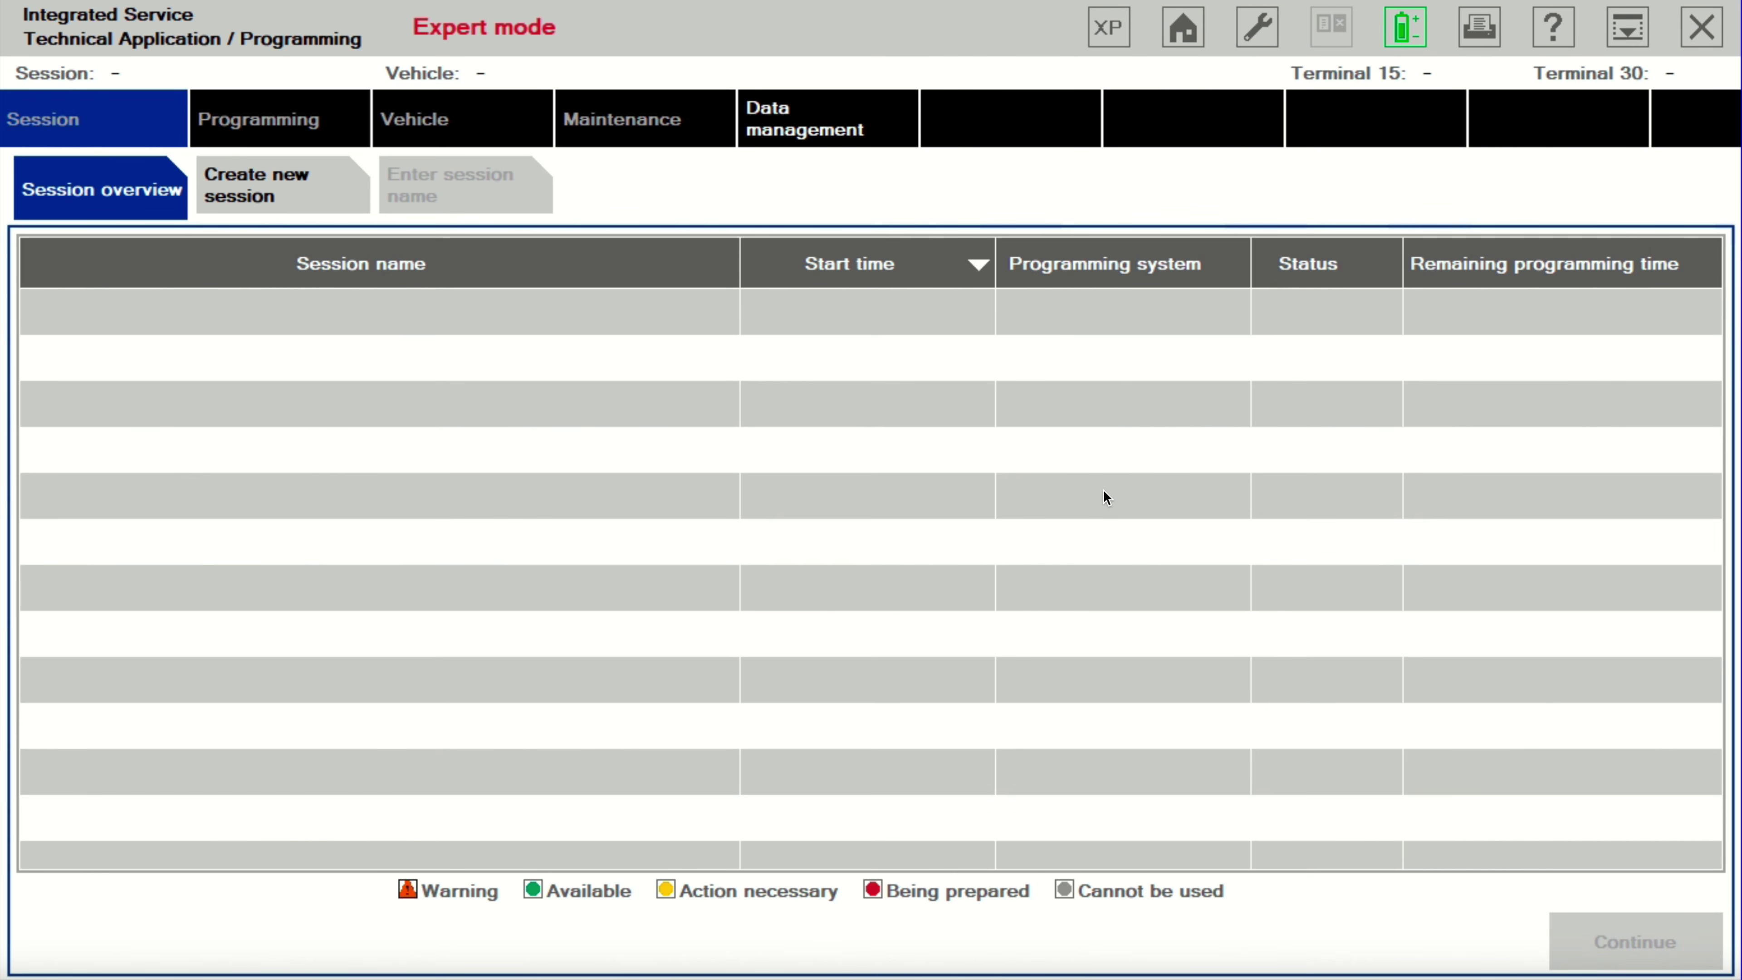
- Create a new session with automatic ISTA/P server selection and connect it to the free ICOM interface
left_click(306, 191)
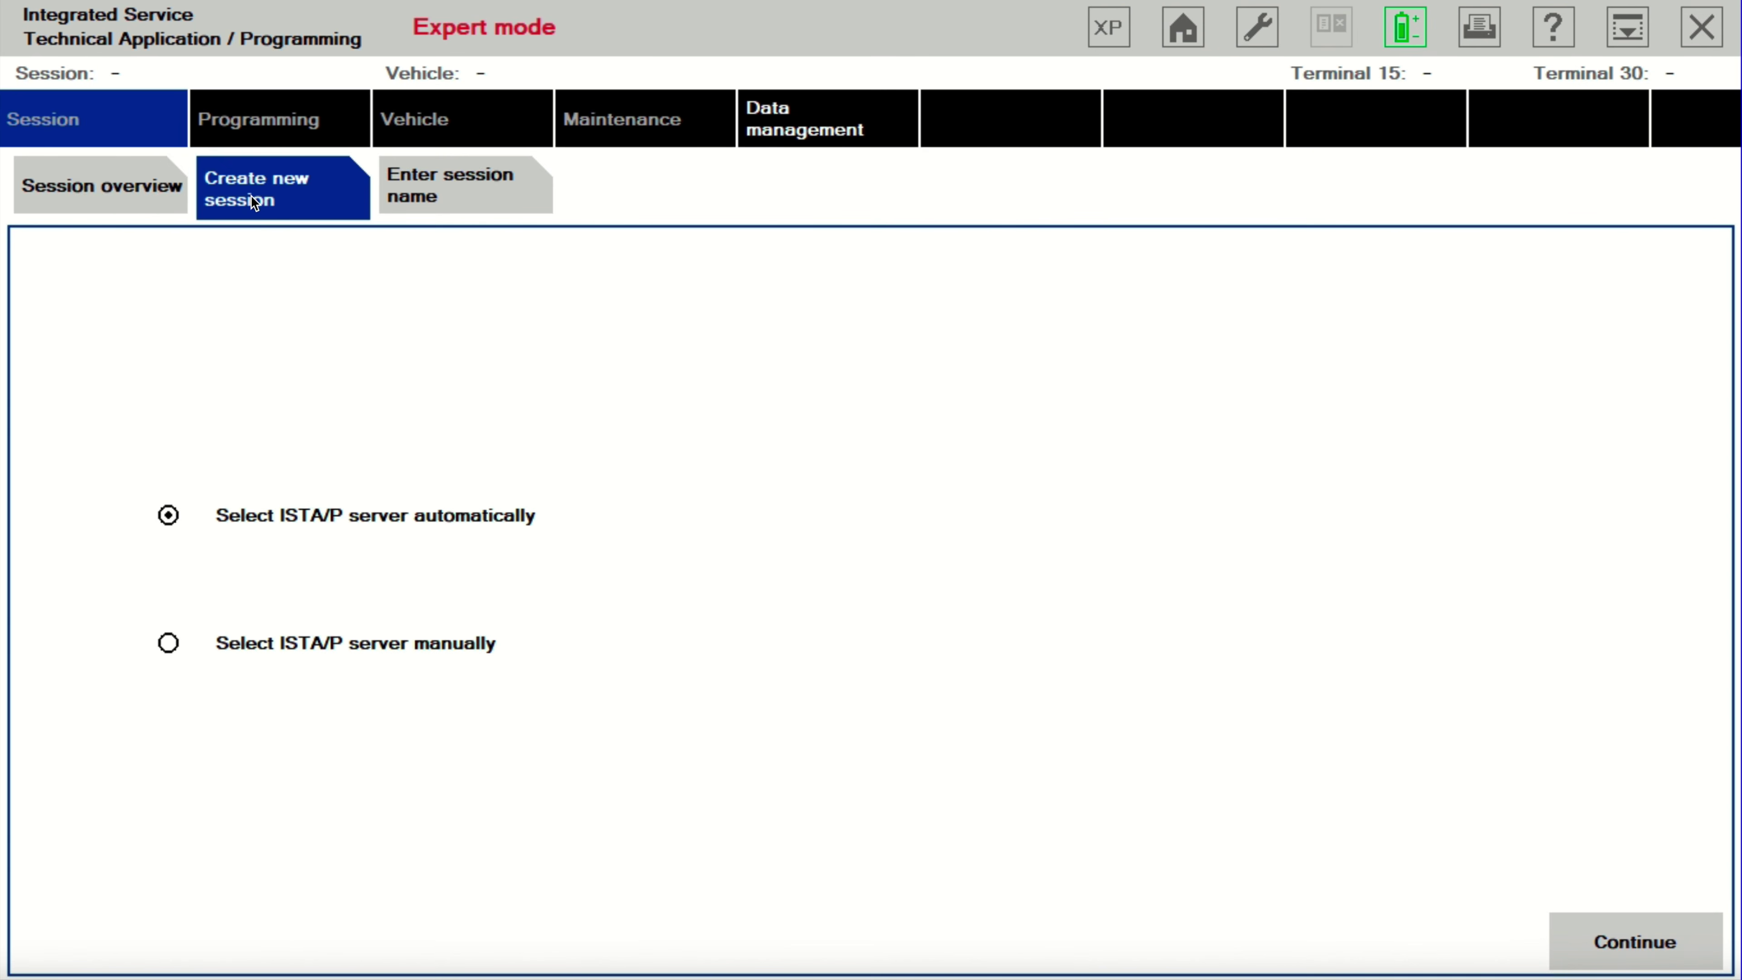
left_click(1667, 940)
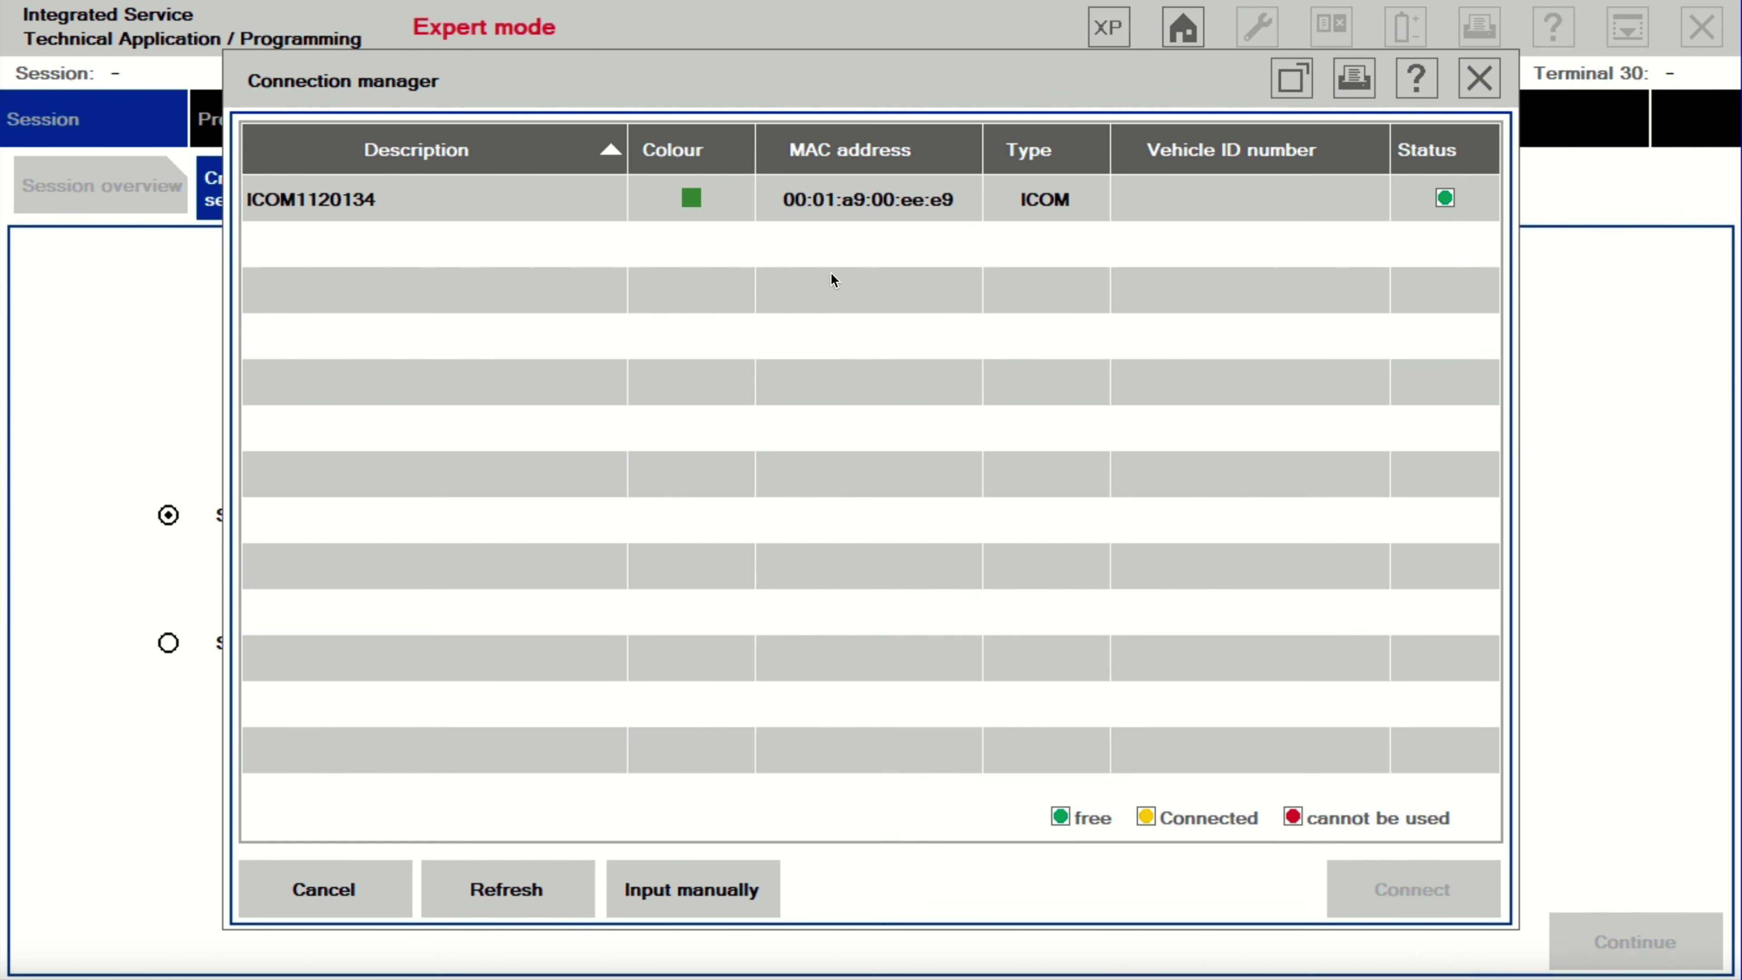
left_click(910, 207)
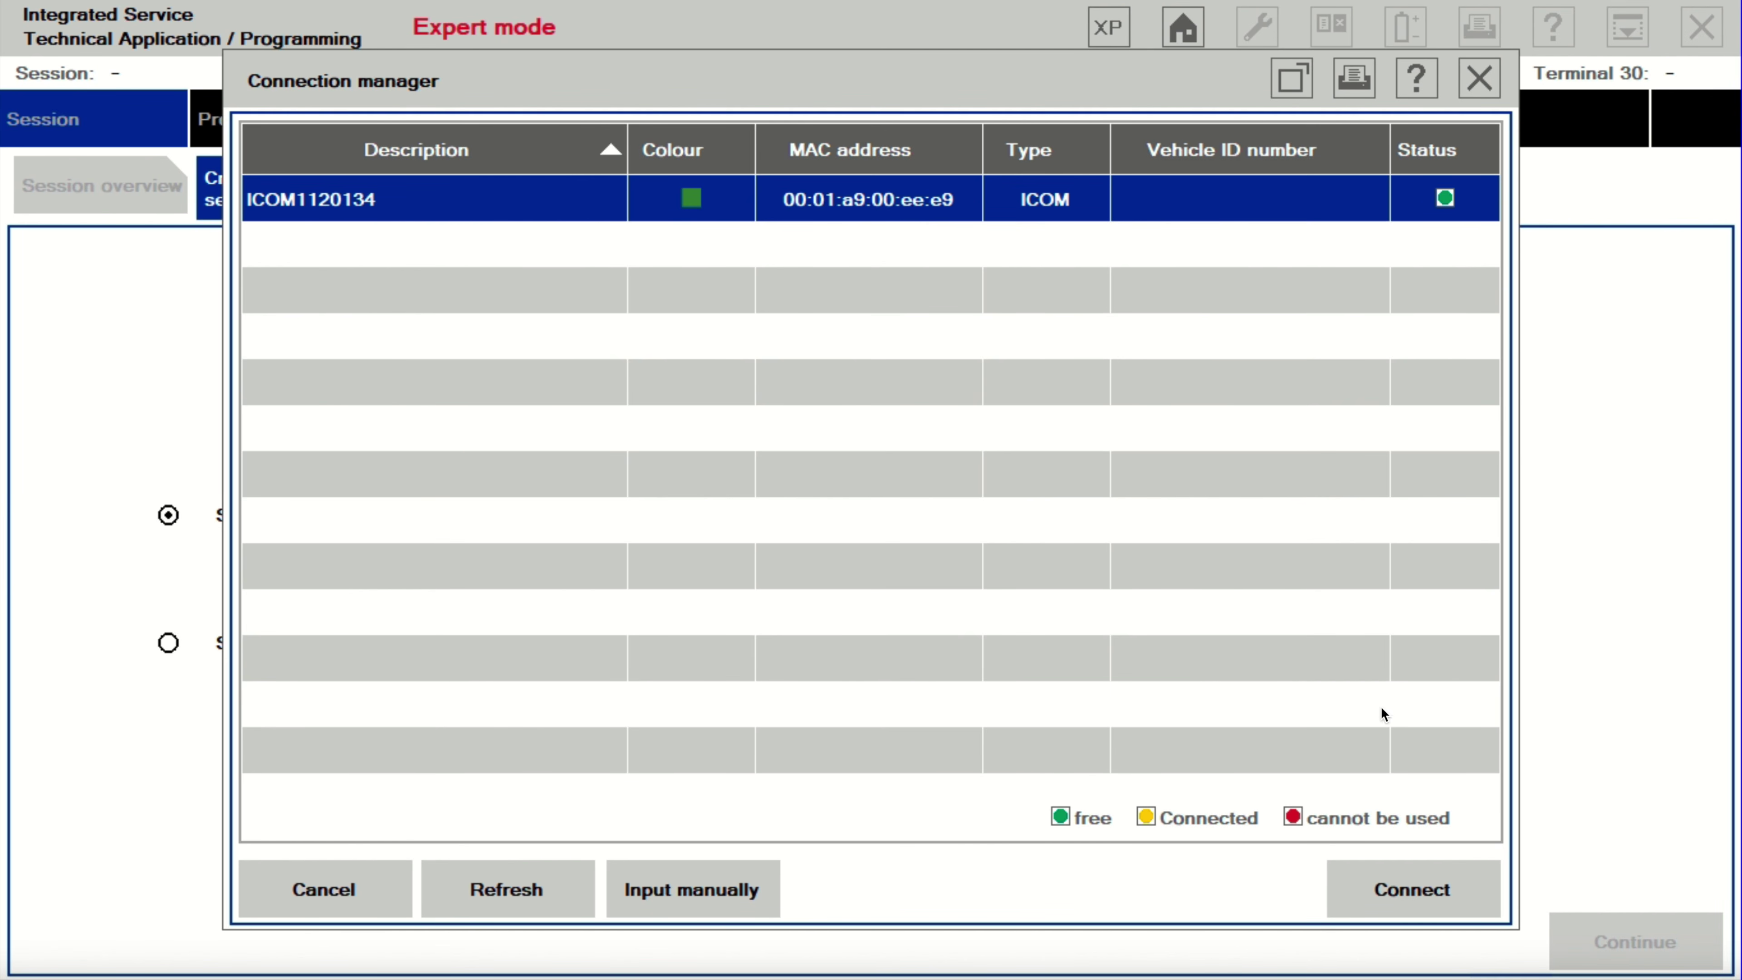
left_click(1436, 889)
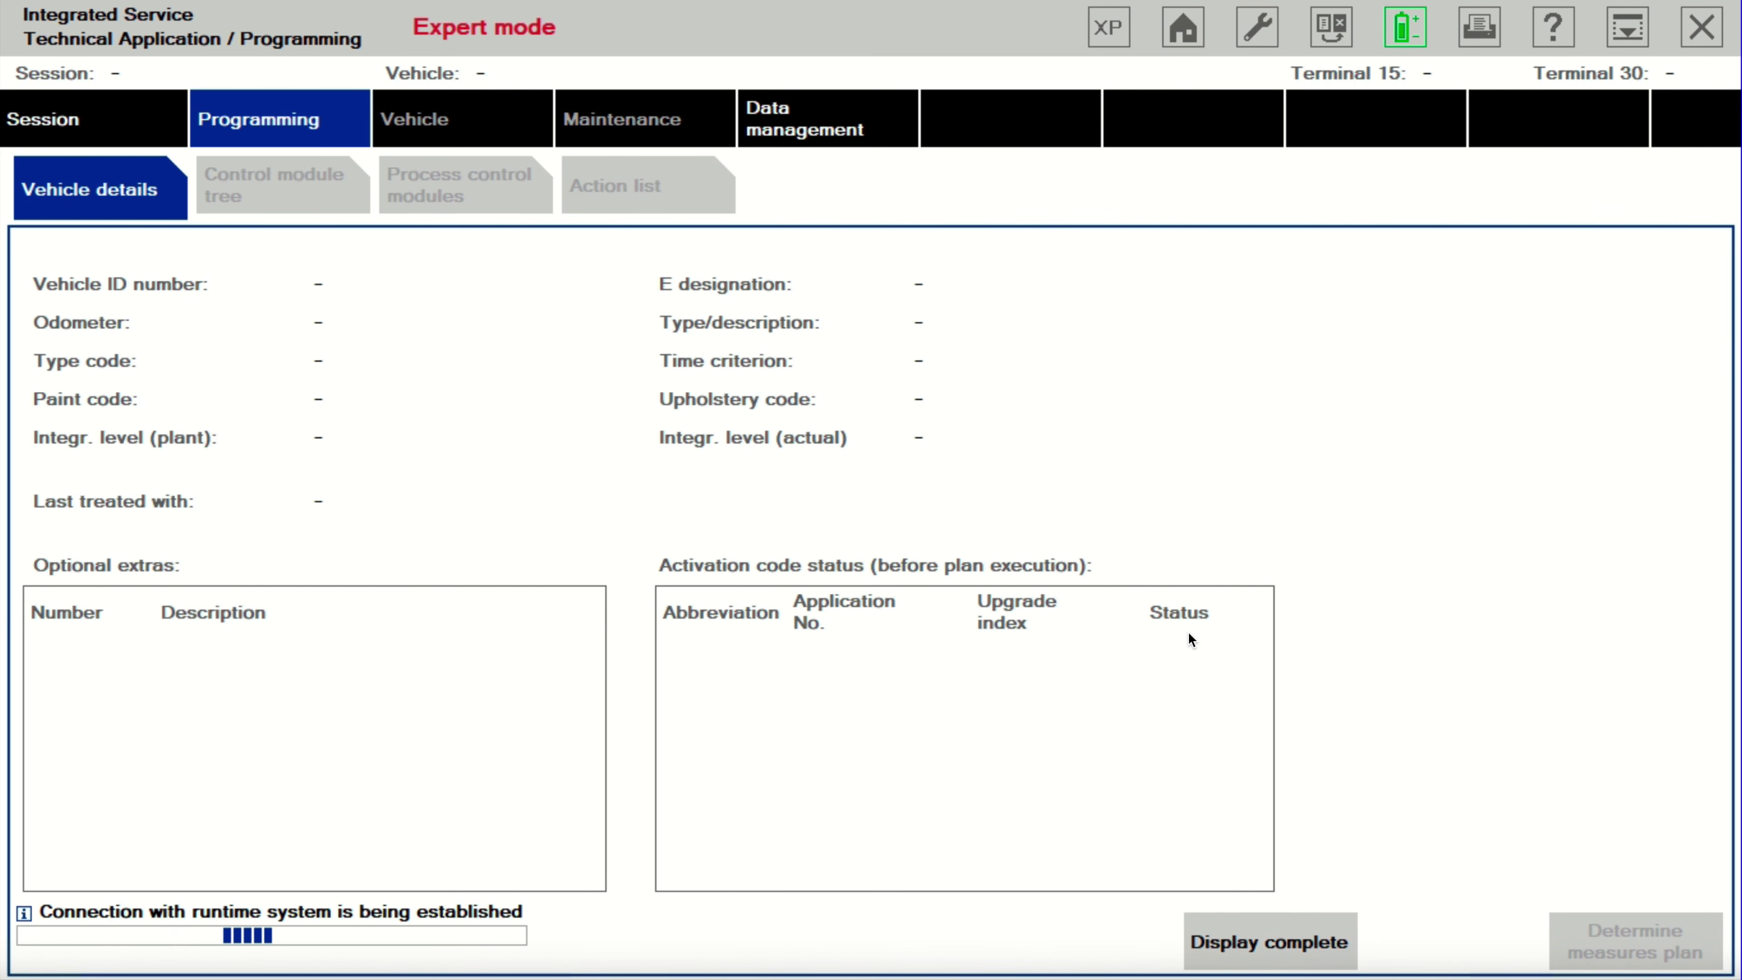
- Check the charge condition of the ISID's connection and battery, closing the read-out when done
left_click(1419, 25)
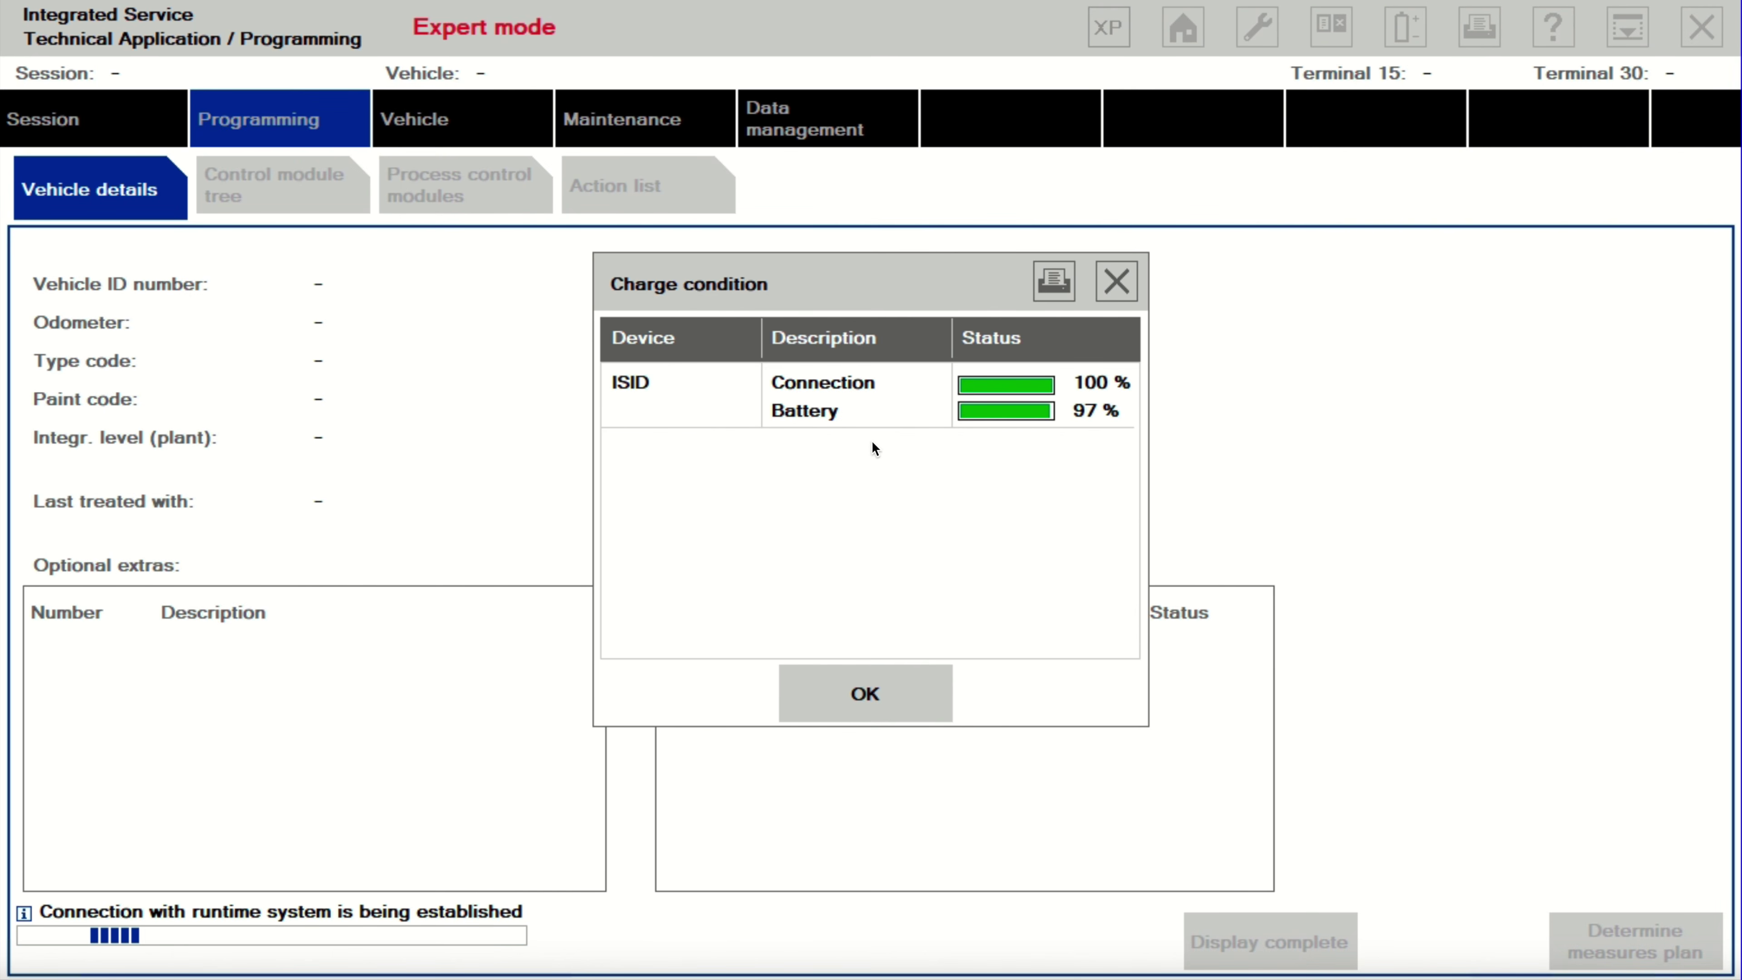
left_click(1117, 282)
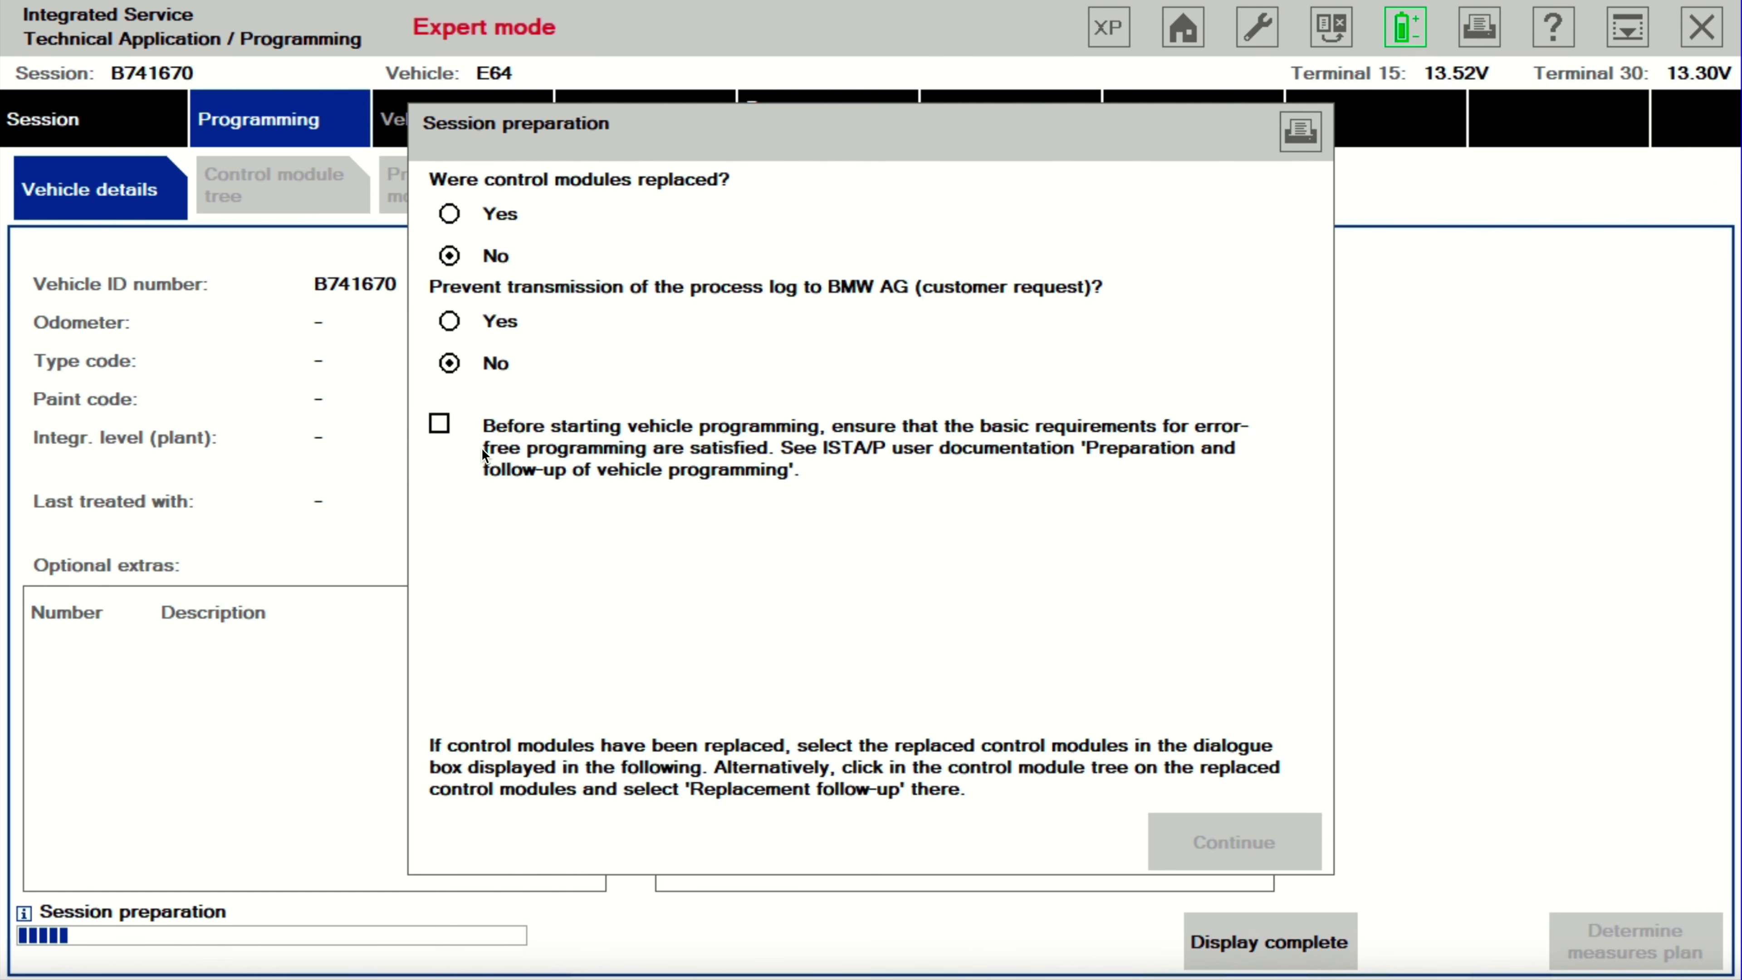
- Complete session preparation with no replaced control modules, accept the programming requirements, and continue past the missing MOST interface notice
left_click(442, 424)
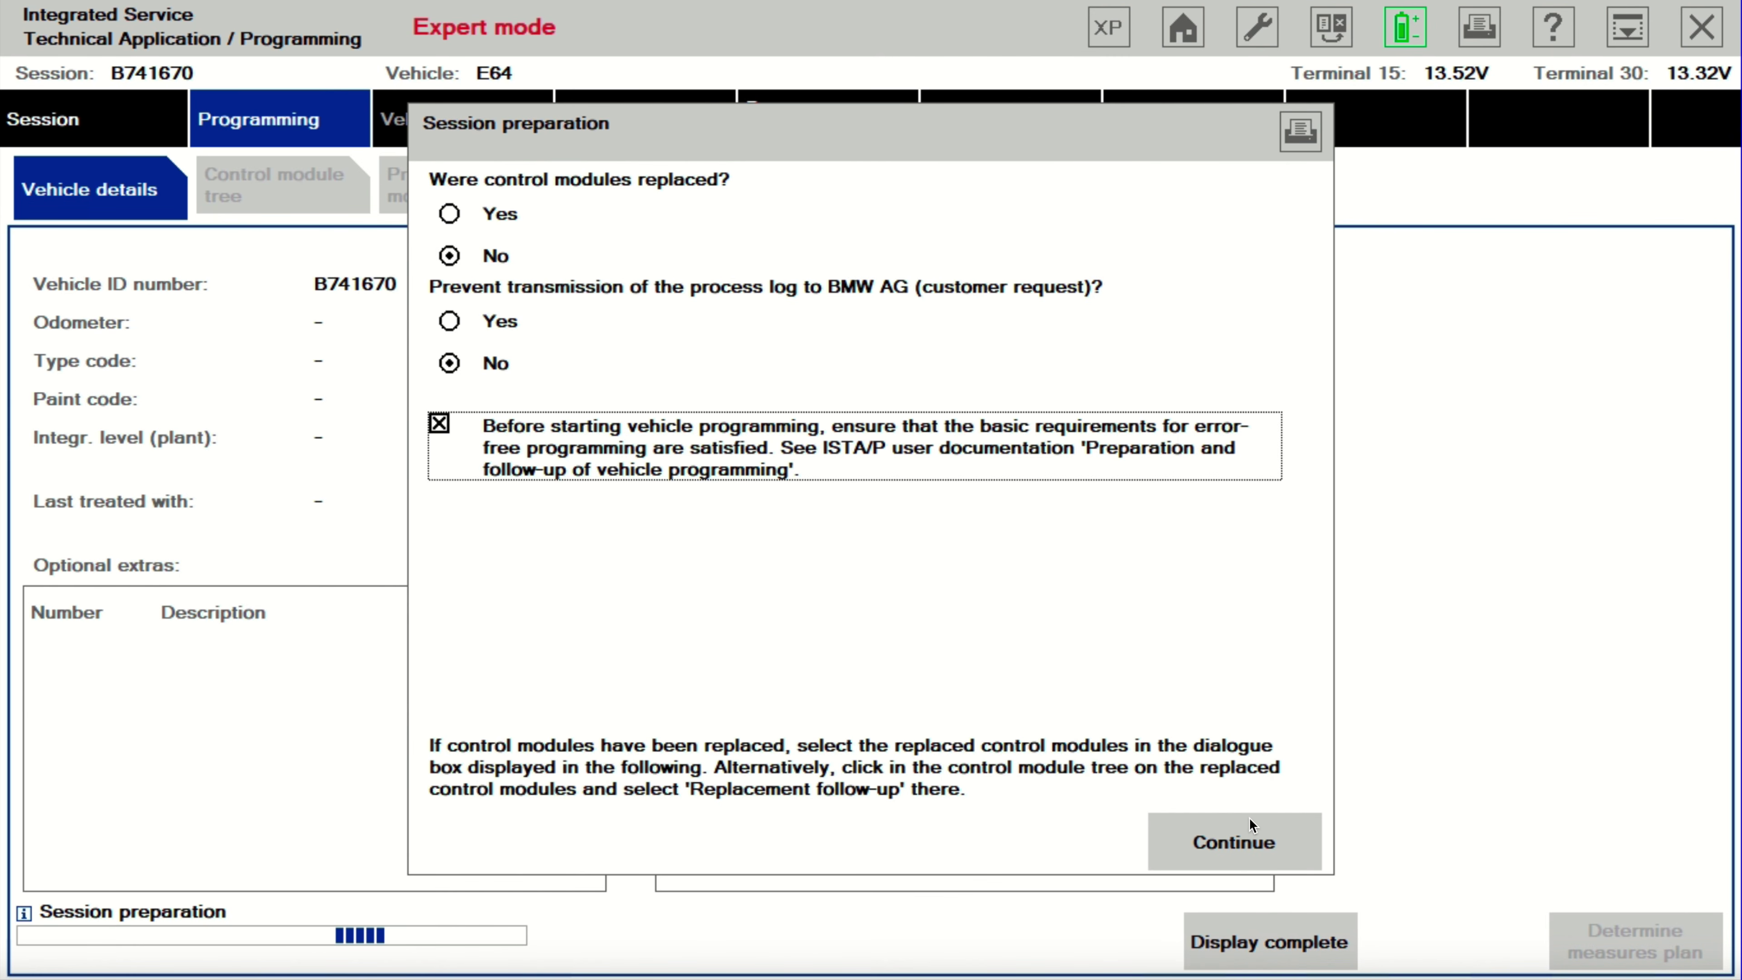
left_click(1253, 842)
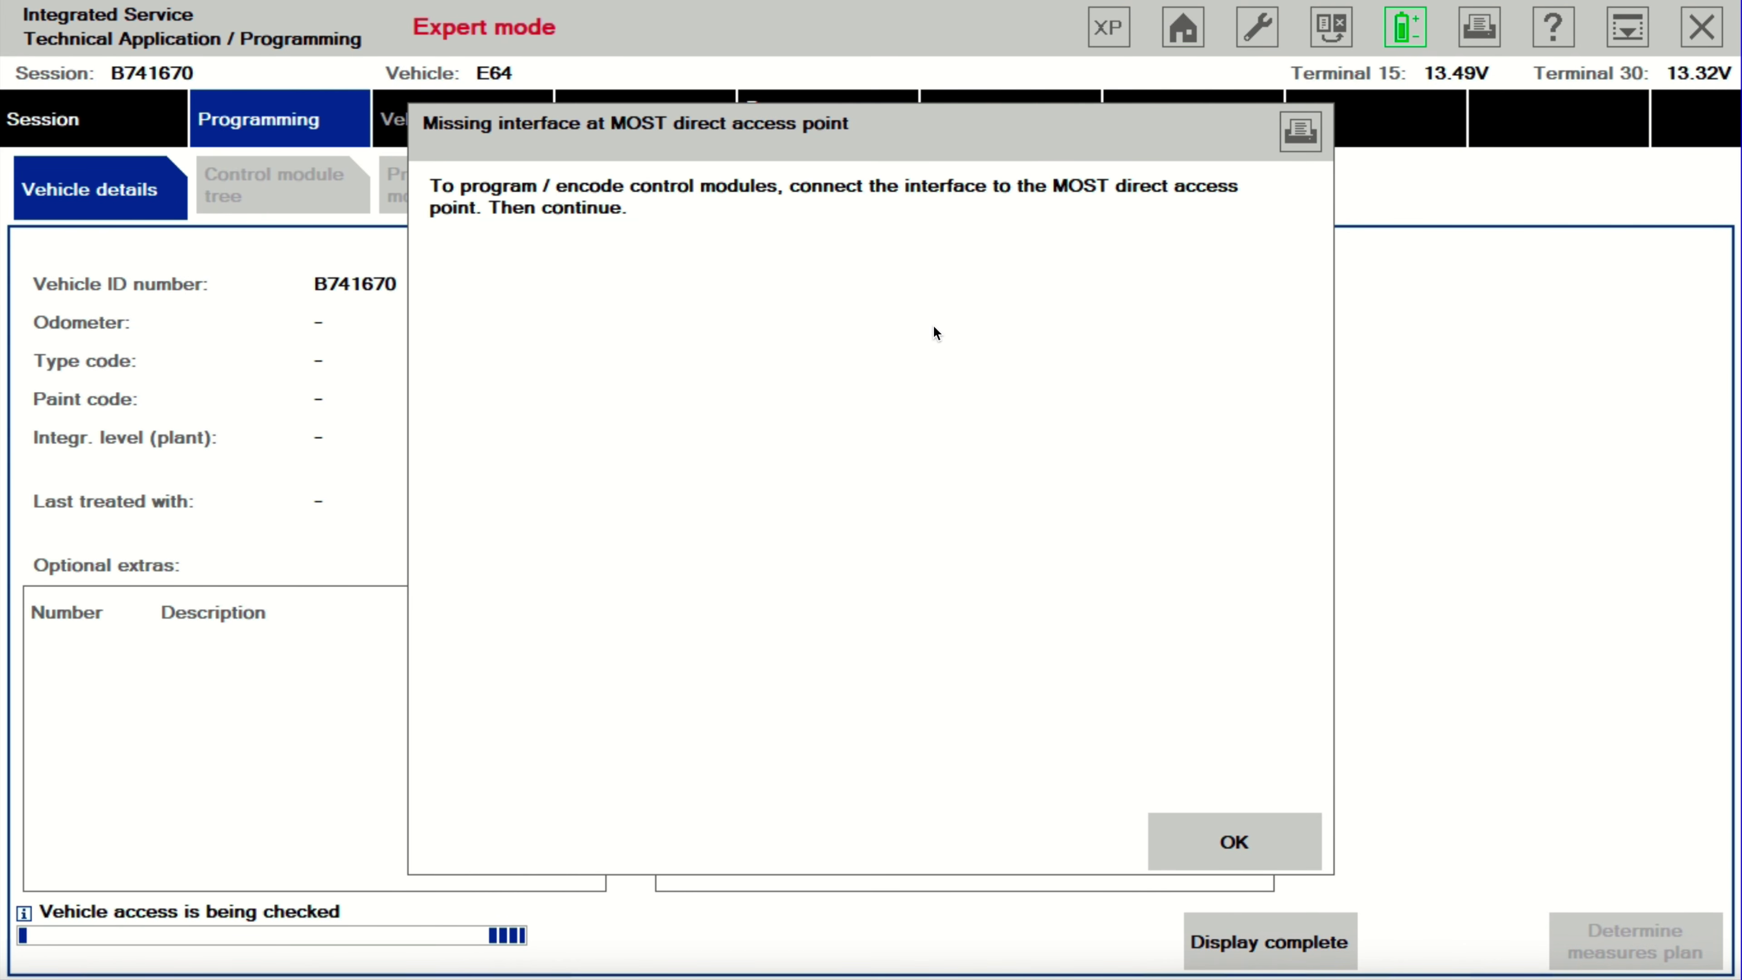
left_click(1257, 829)
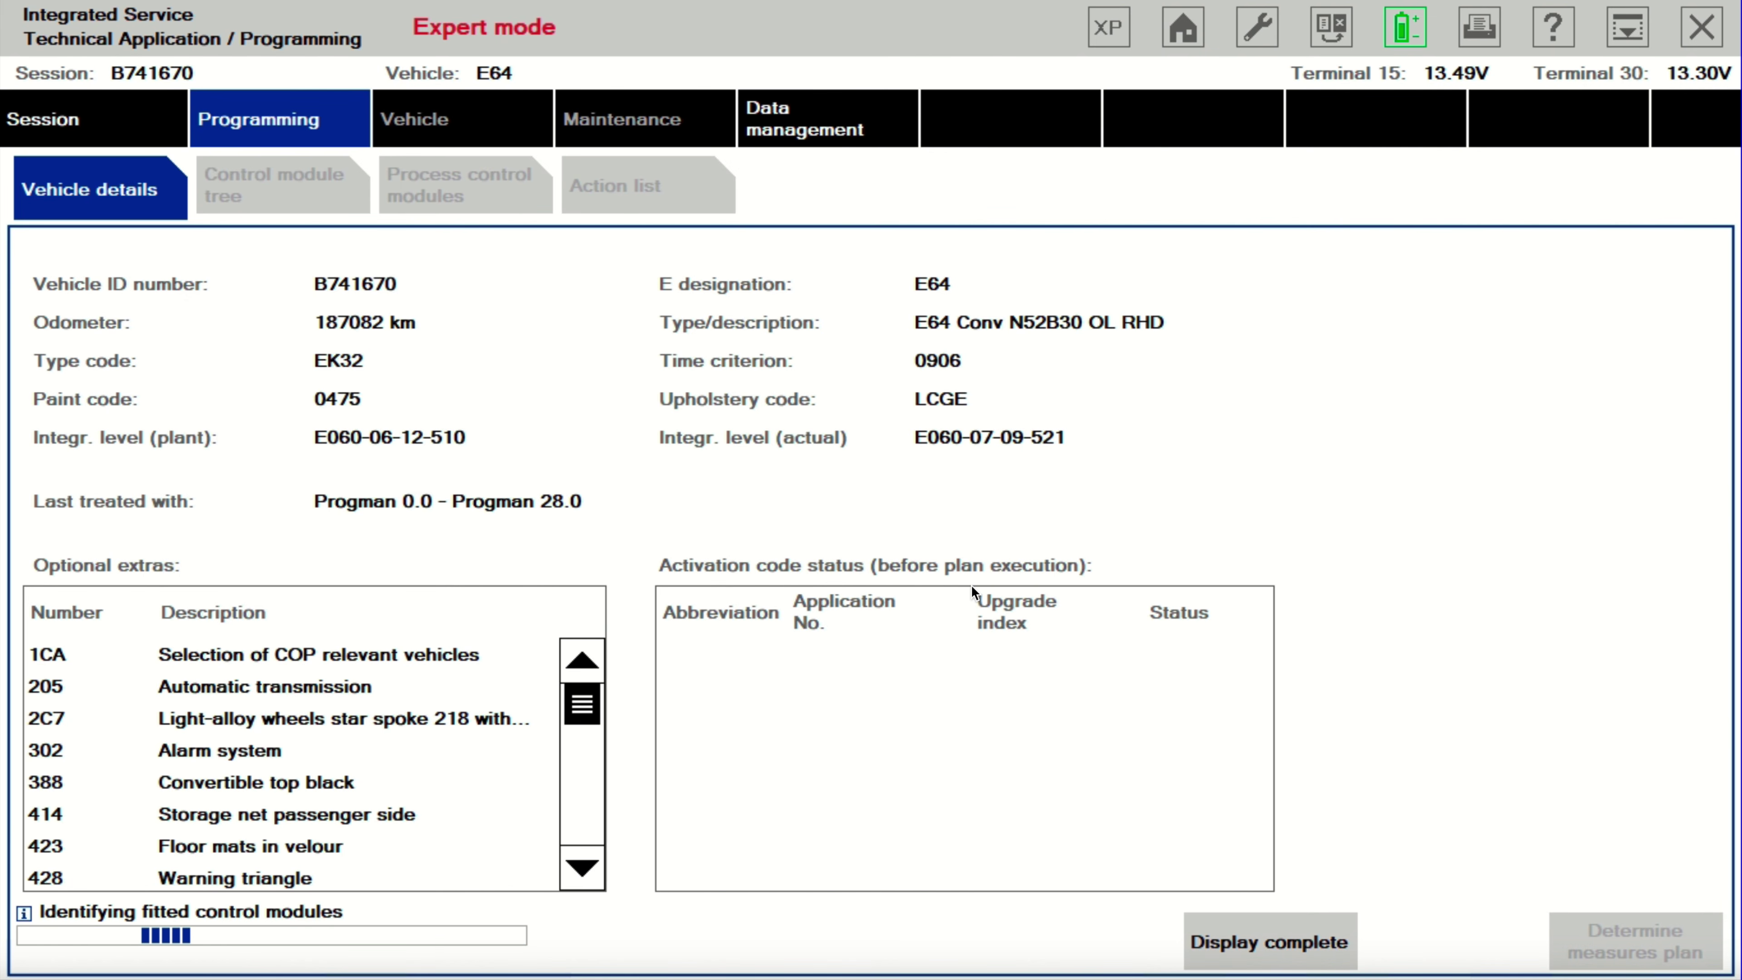
- Review the vehicle's full list of optional extras in the vehicle details
left_click_drag(583, 710, 595, 836)
scroll(595, 826, "up", 2)
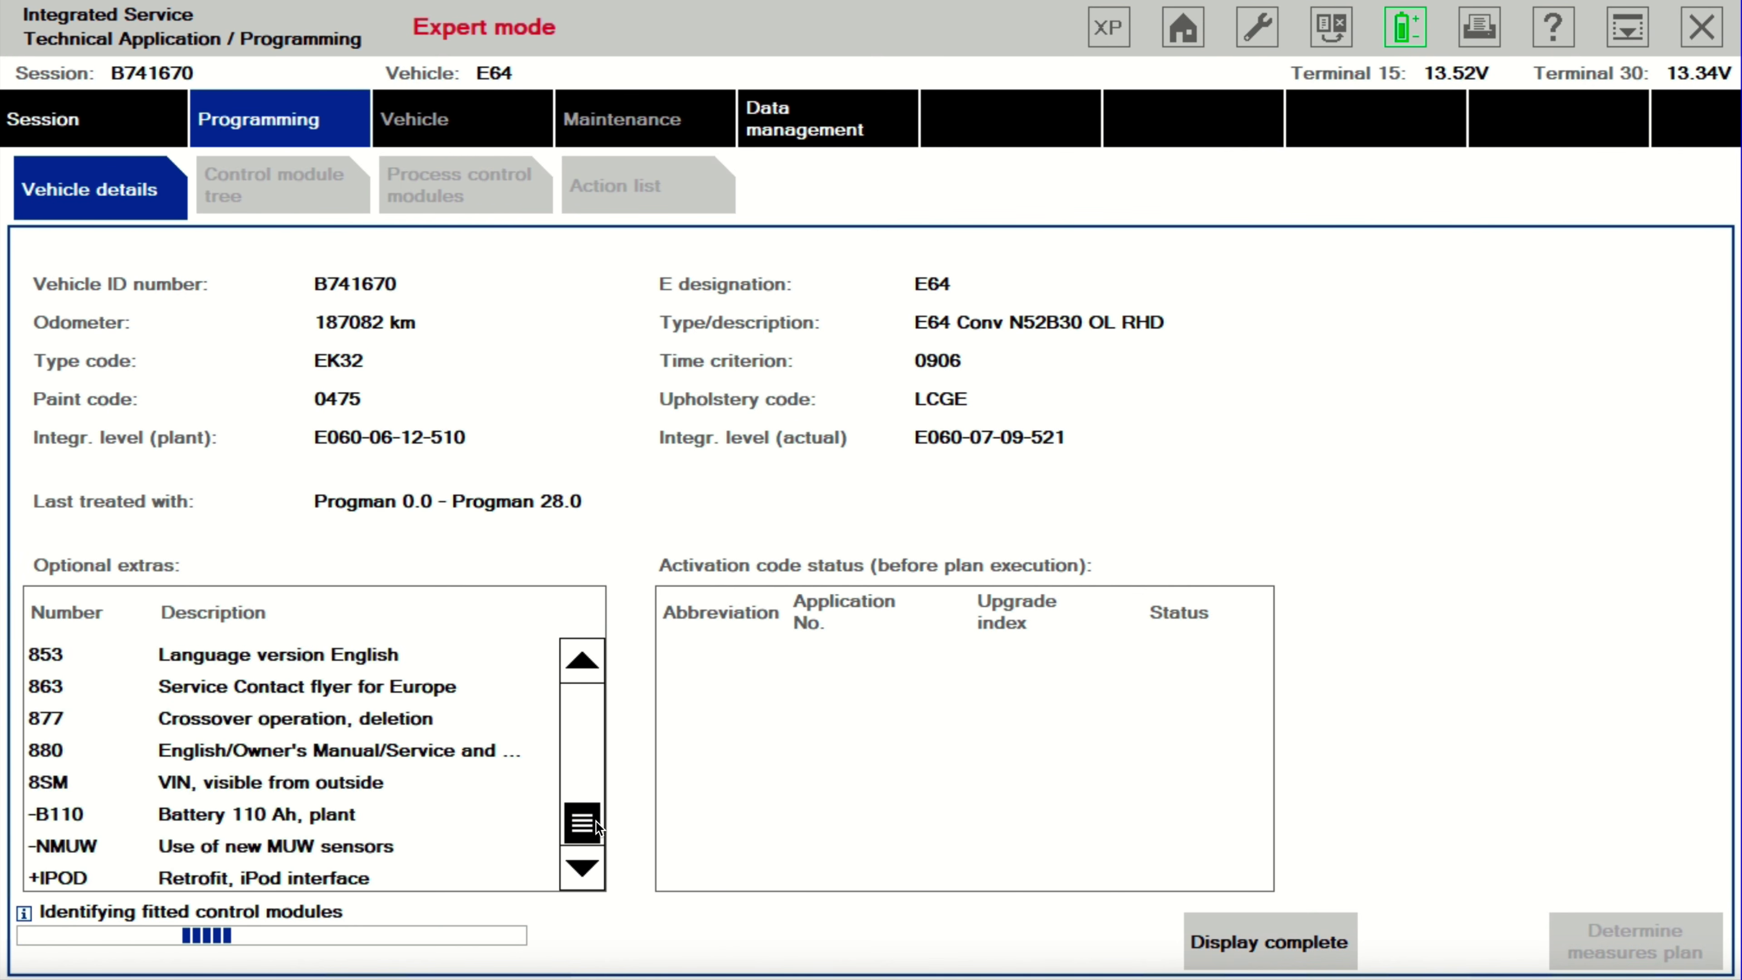
scroll(594, 827, "down", 2)
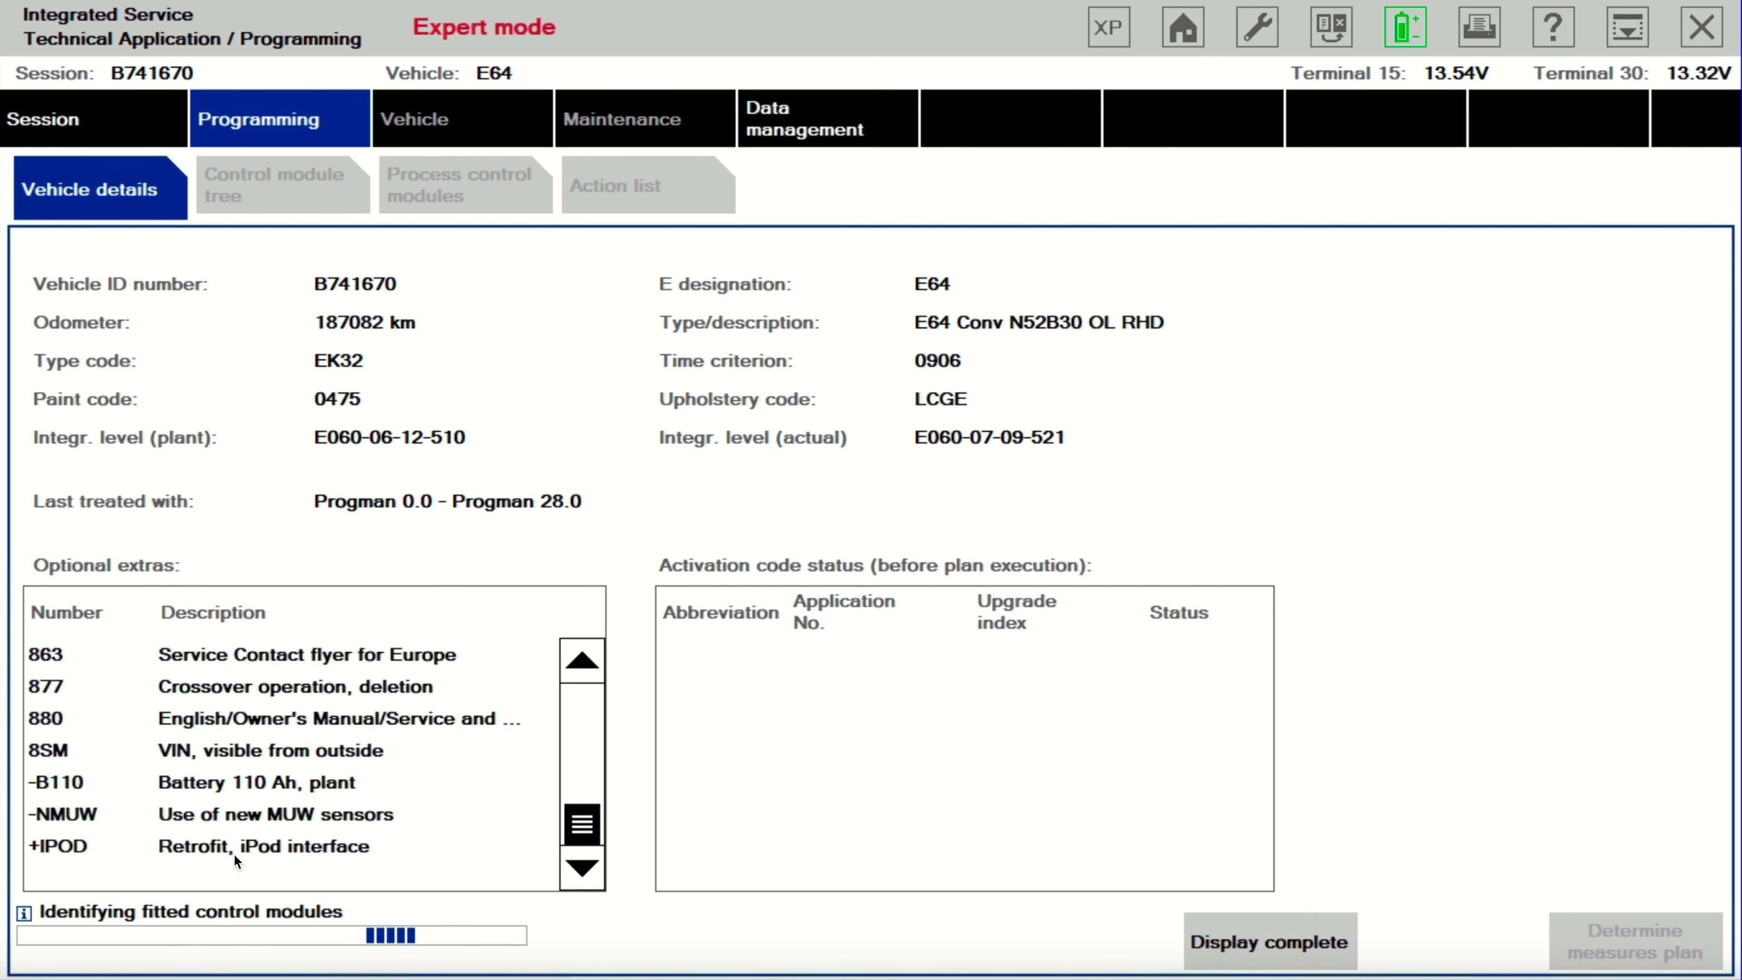
left_click_drag(592, 827, 591, 700)
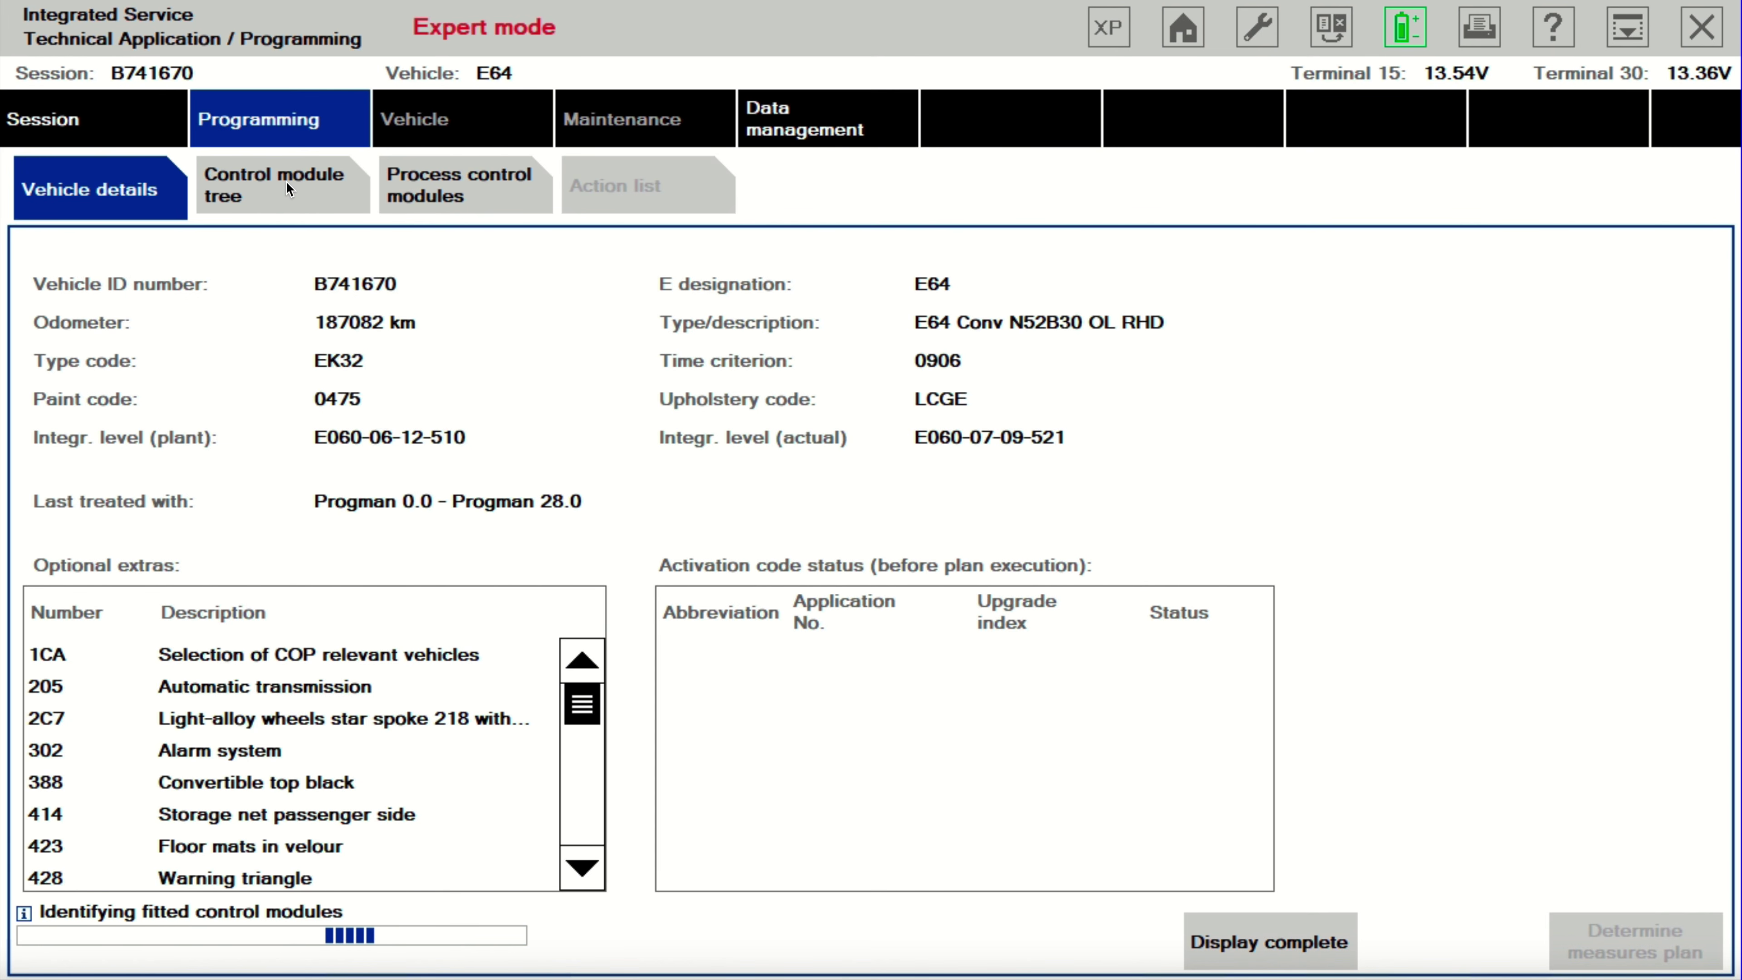
- Show the control module tree and choose partial programming, which excludes the infotainment and communication components
left_click(253, 195)
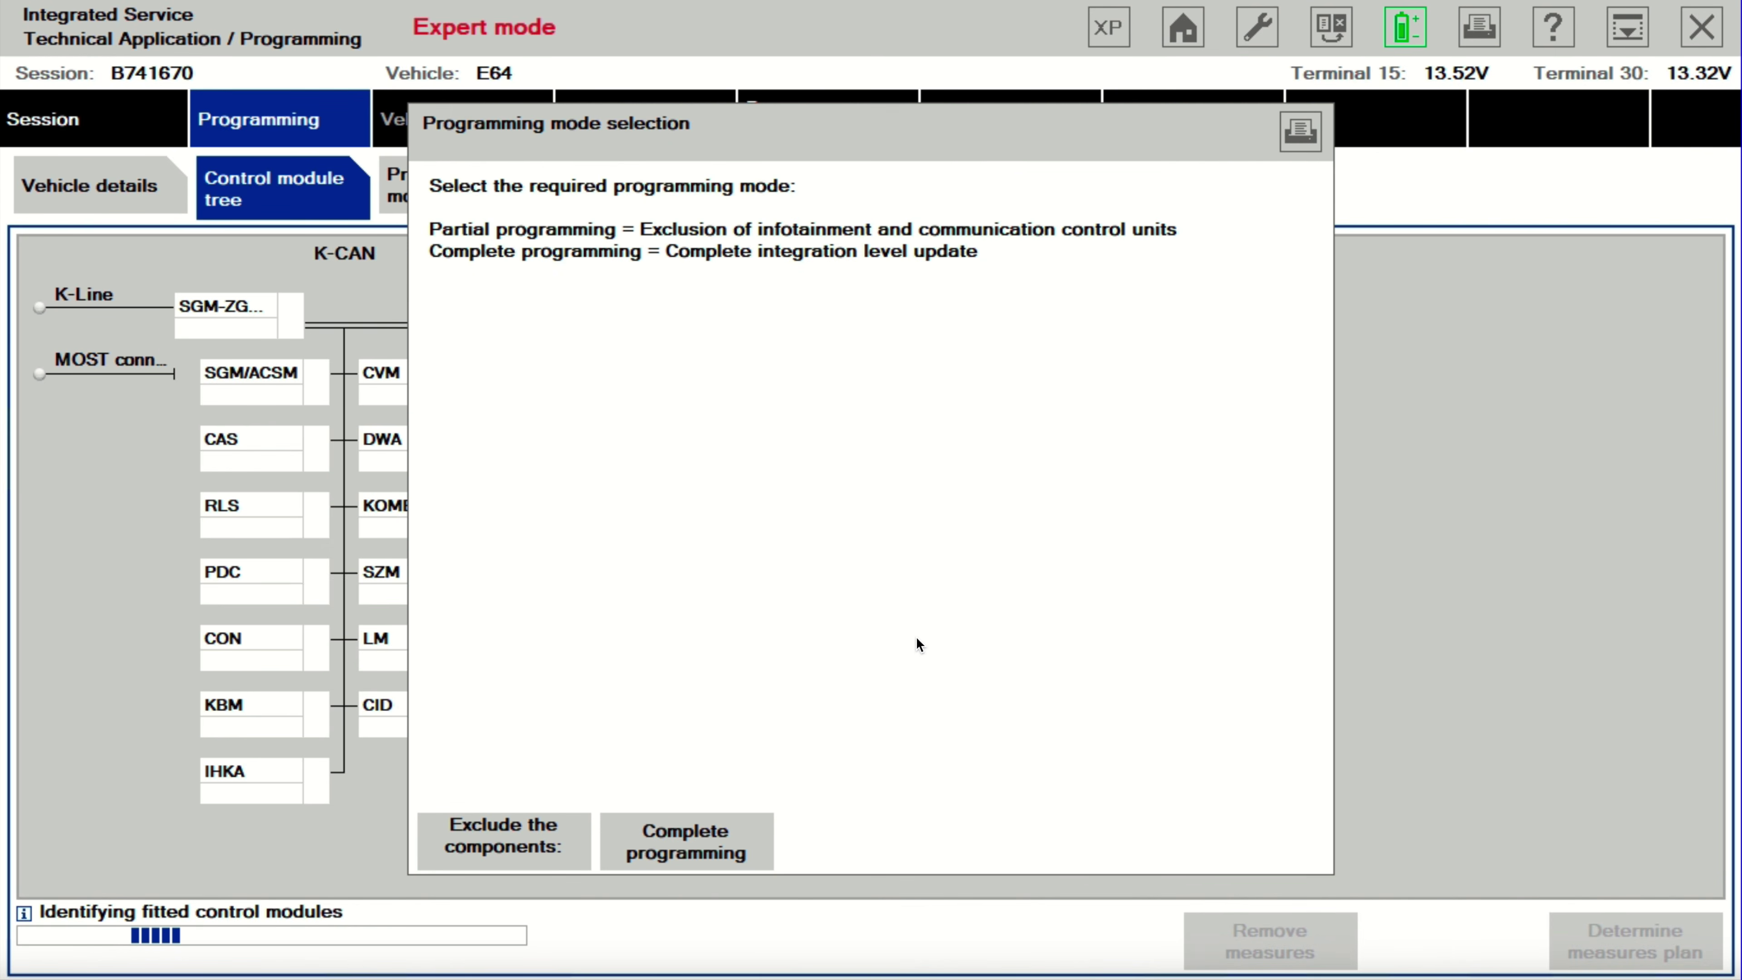
left_click(524, 827)
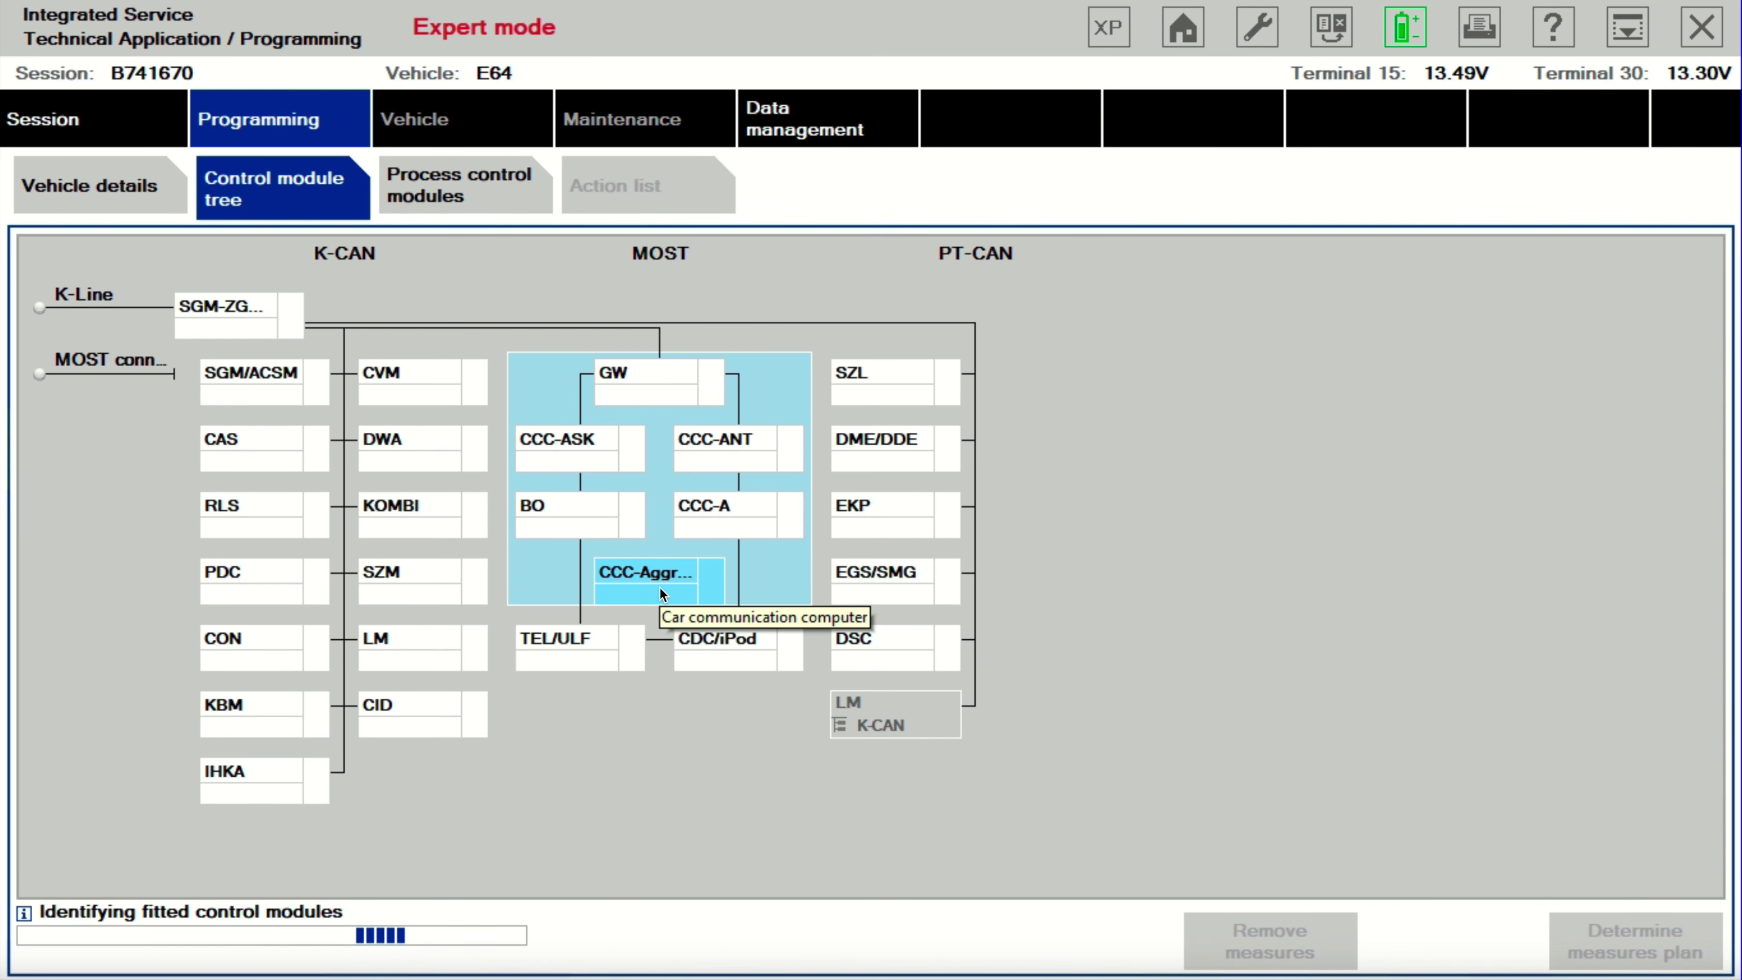
- Inspect the details of the CCC-Aggregat, SZL and TEL/ULF control modules and the SWT information of the BO module
left_click(678, 578)
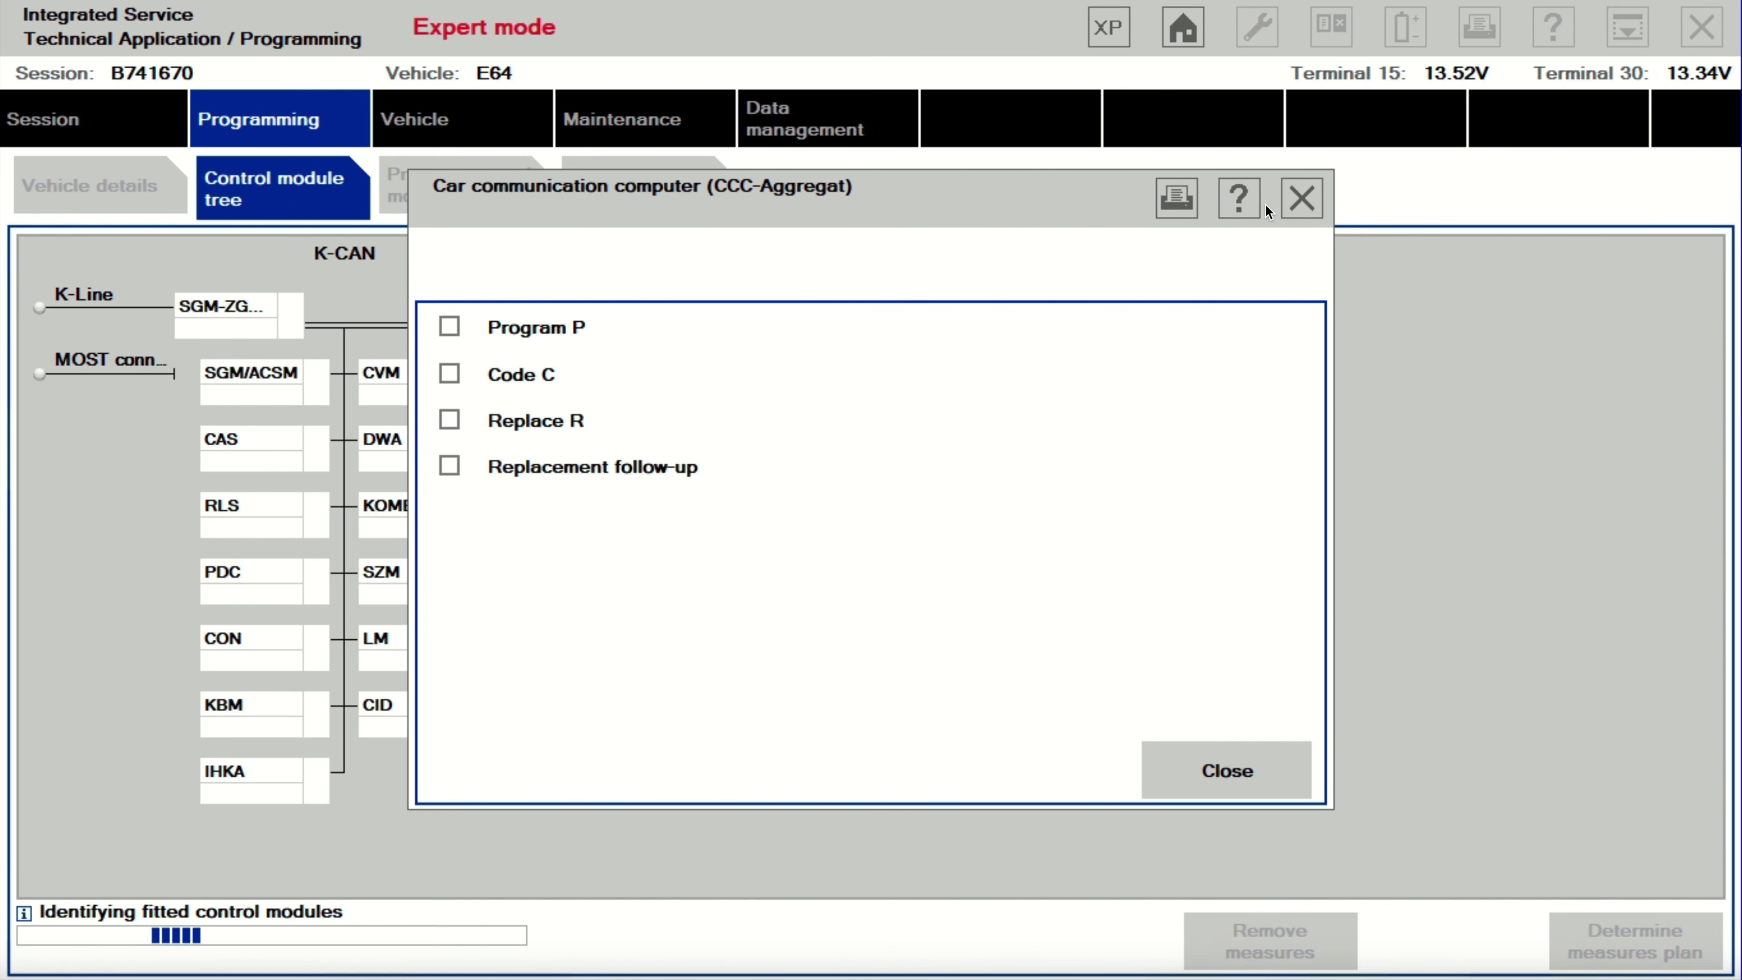
left_click(1299, 199)
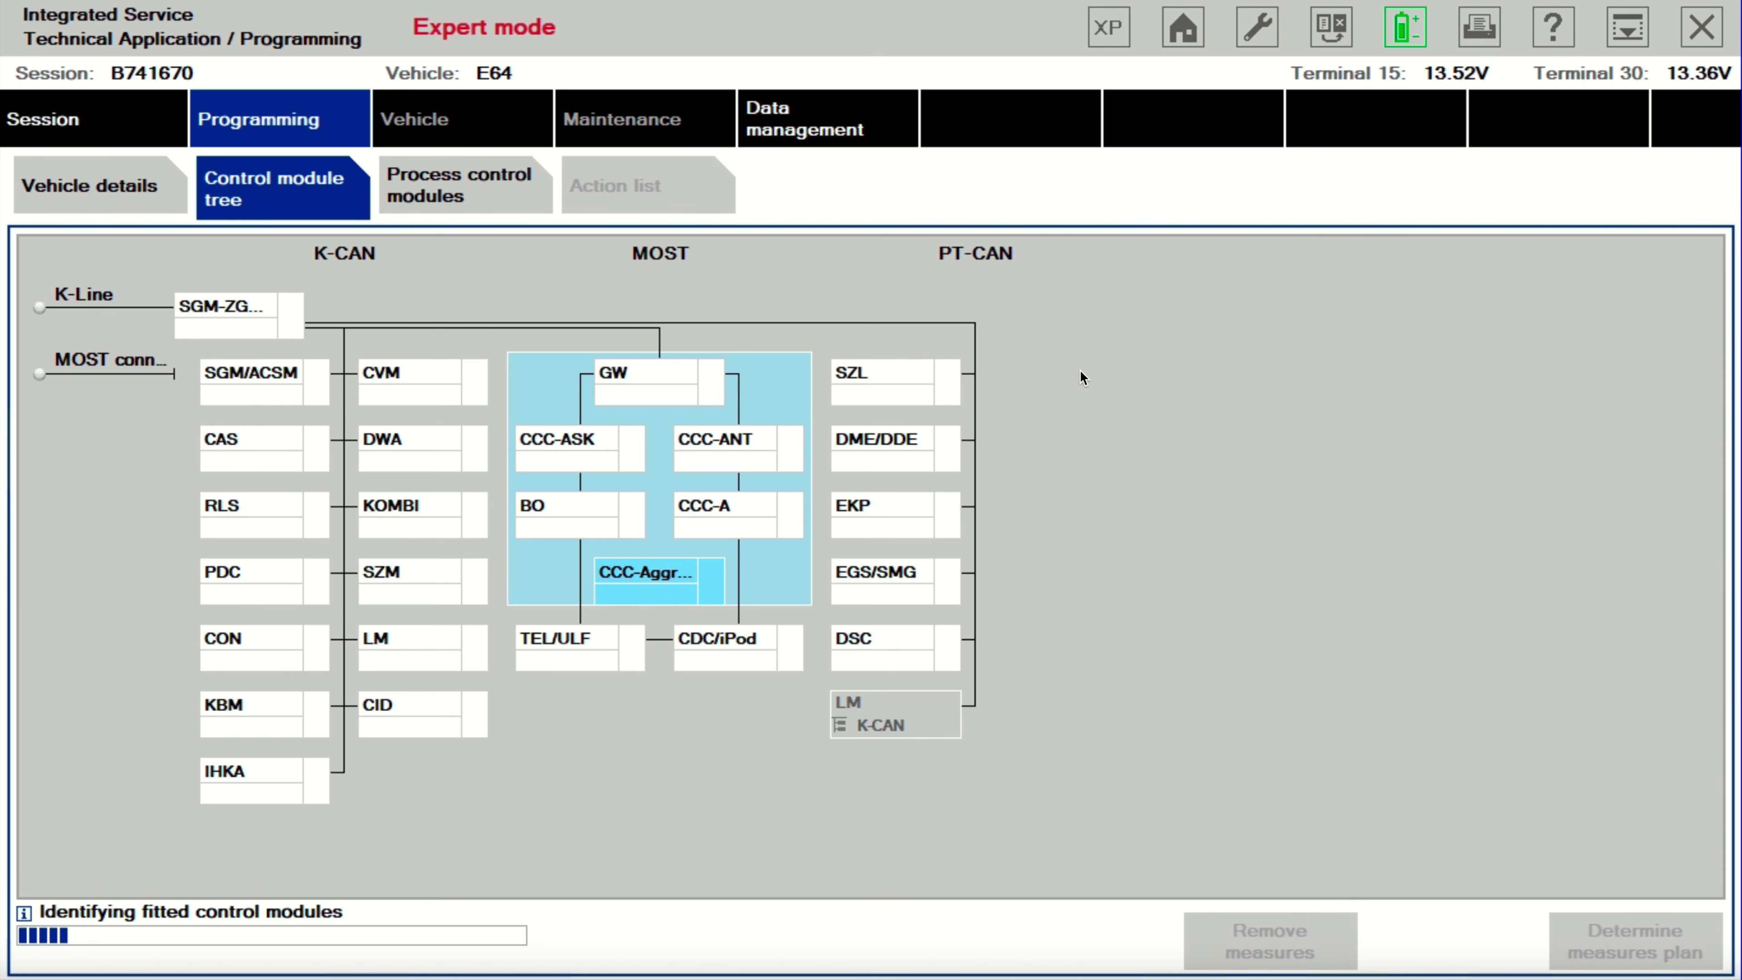
left_click(926, 458)
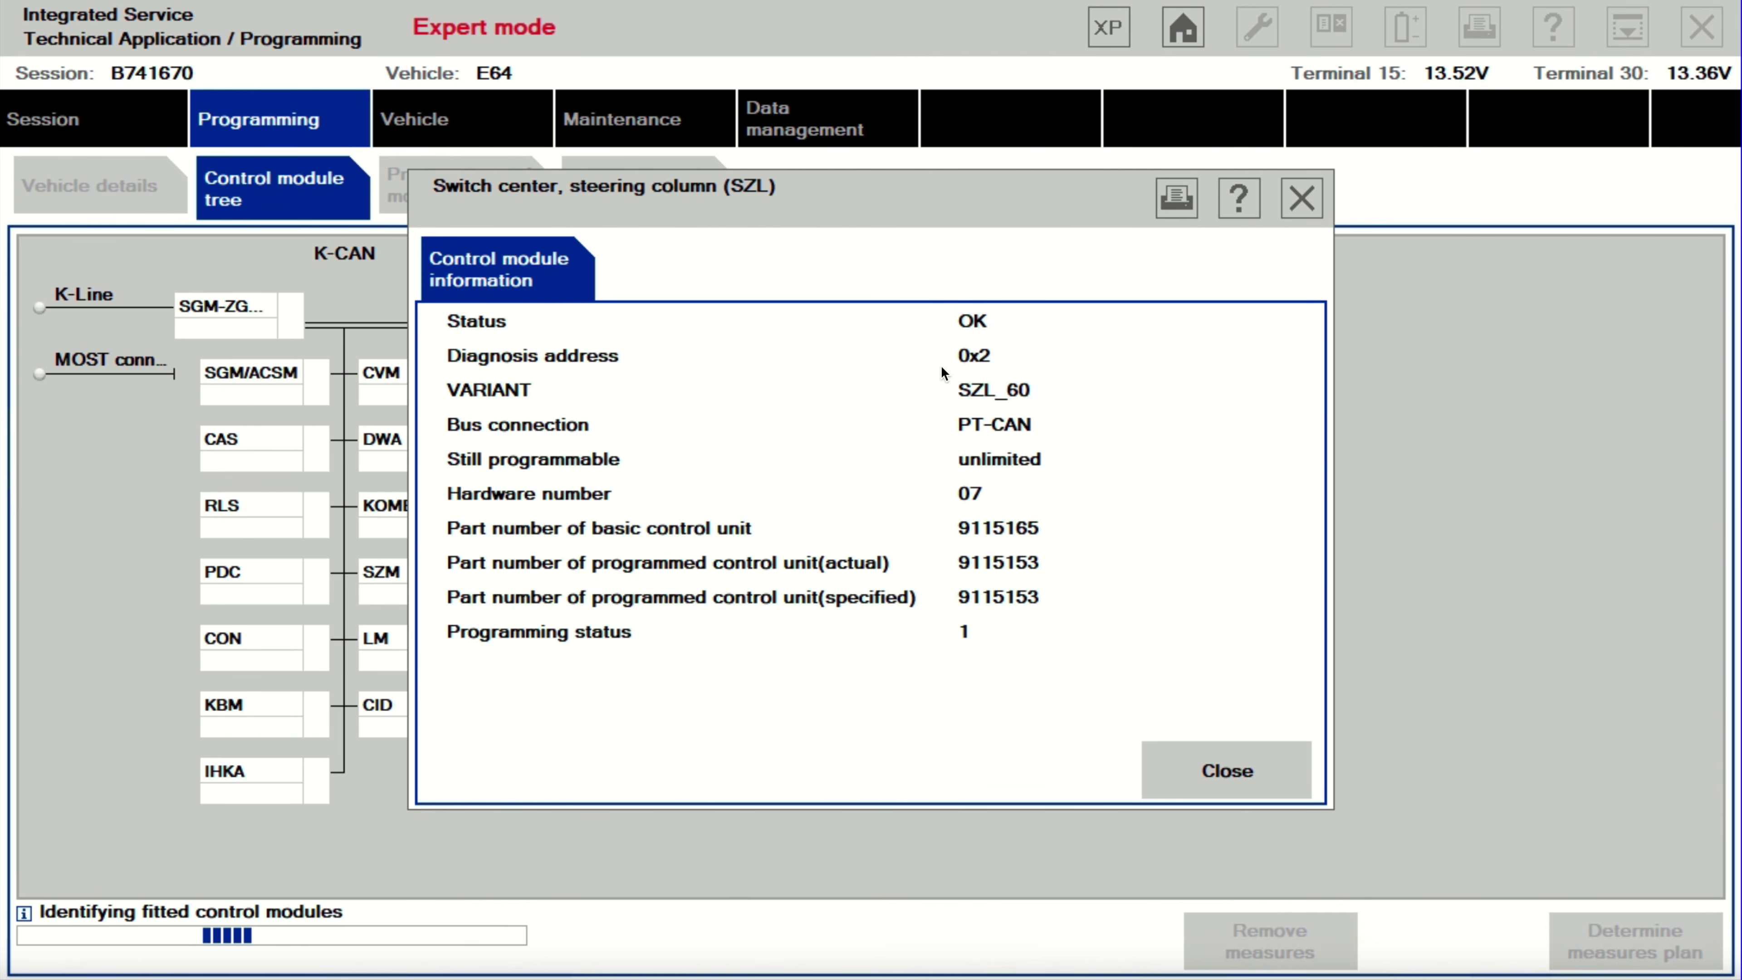
left_click(1302, 198)
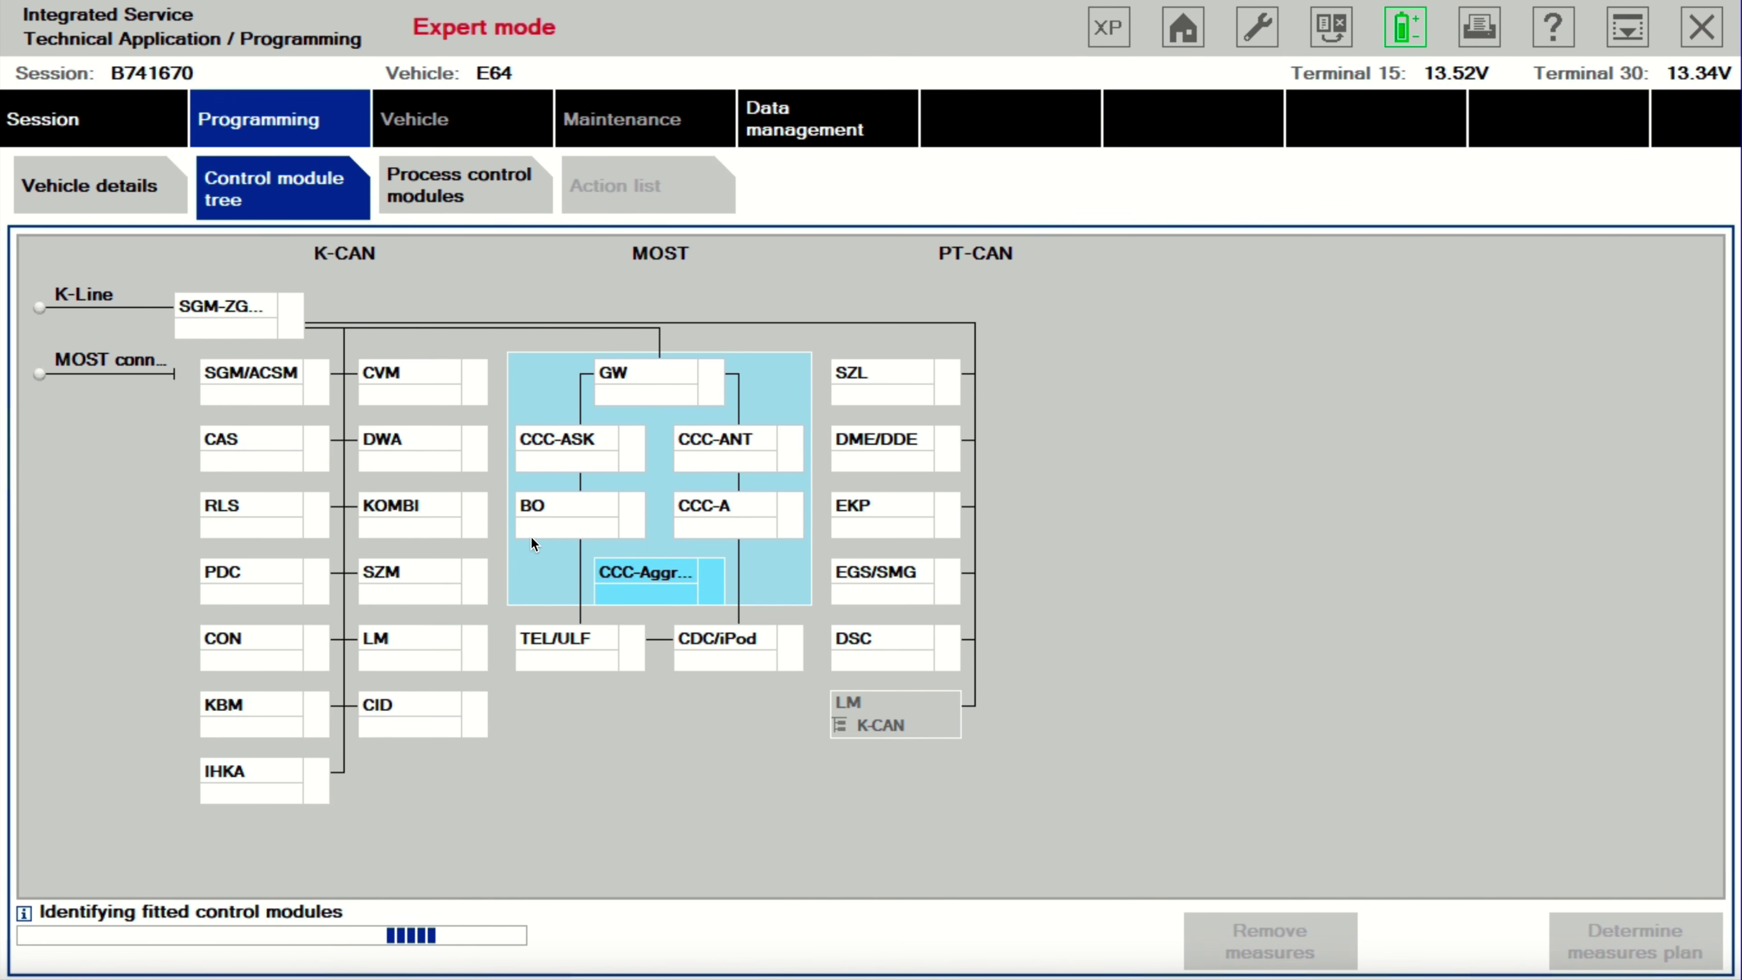
left_click(720, 582)
left_click(695, 248)
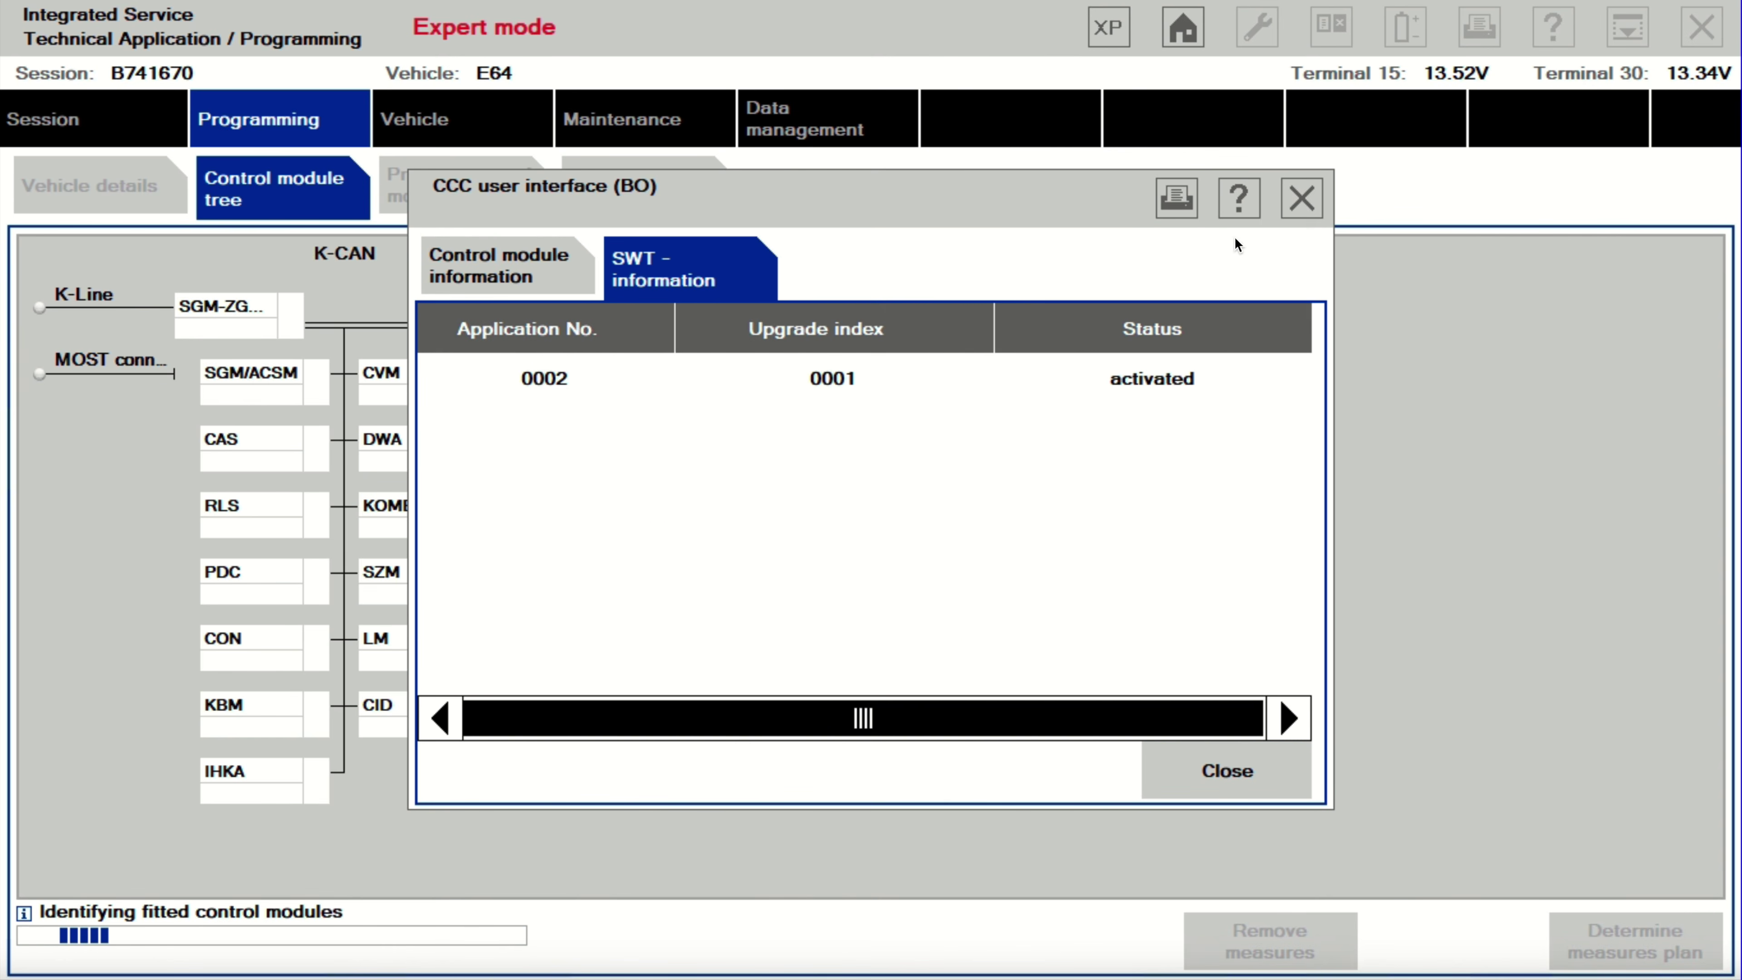
left_click(1302, 198)
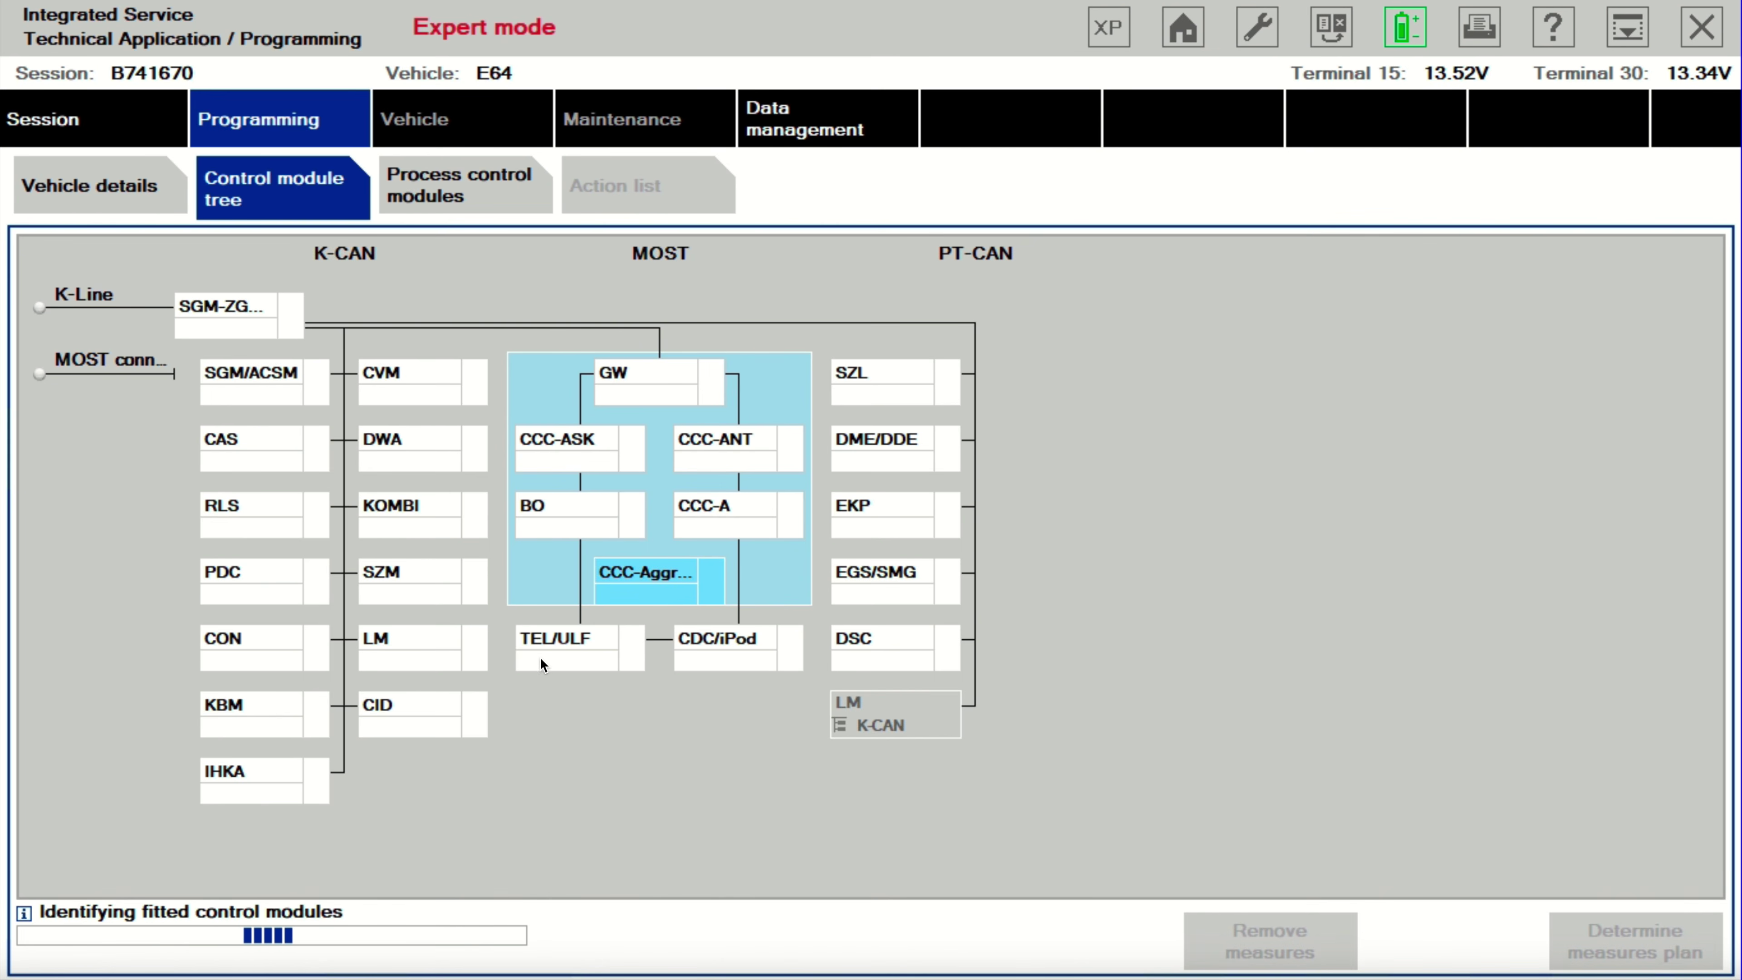
left_click(583, 657)
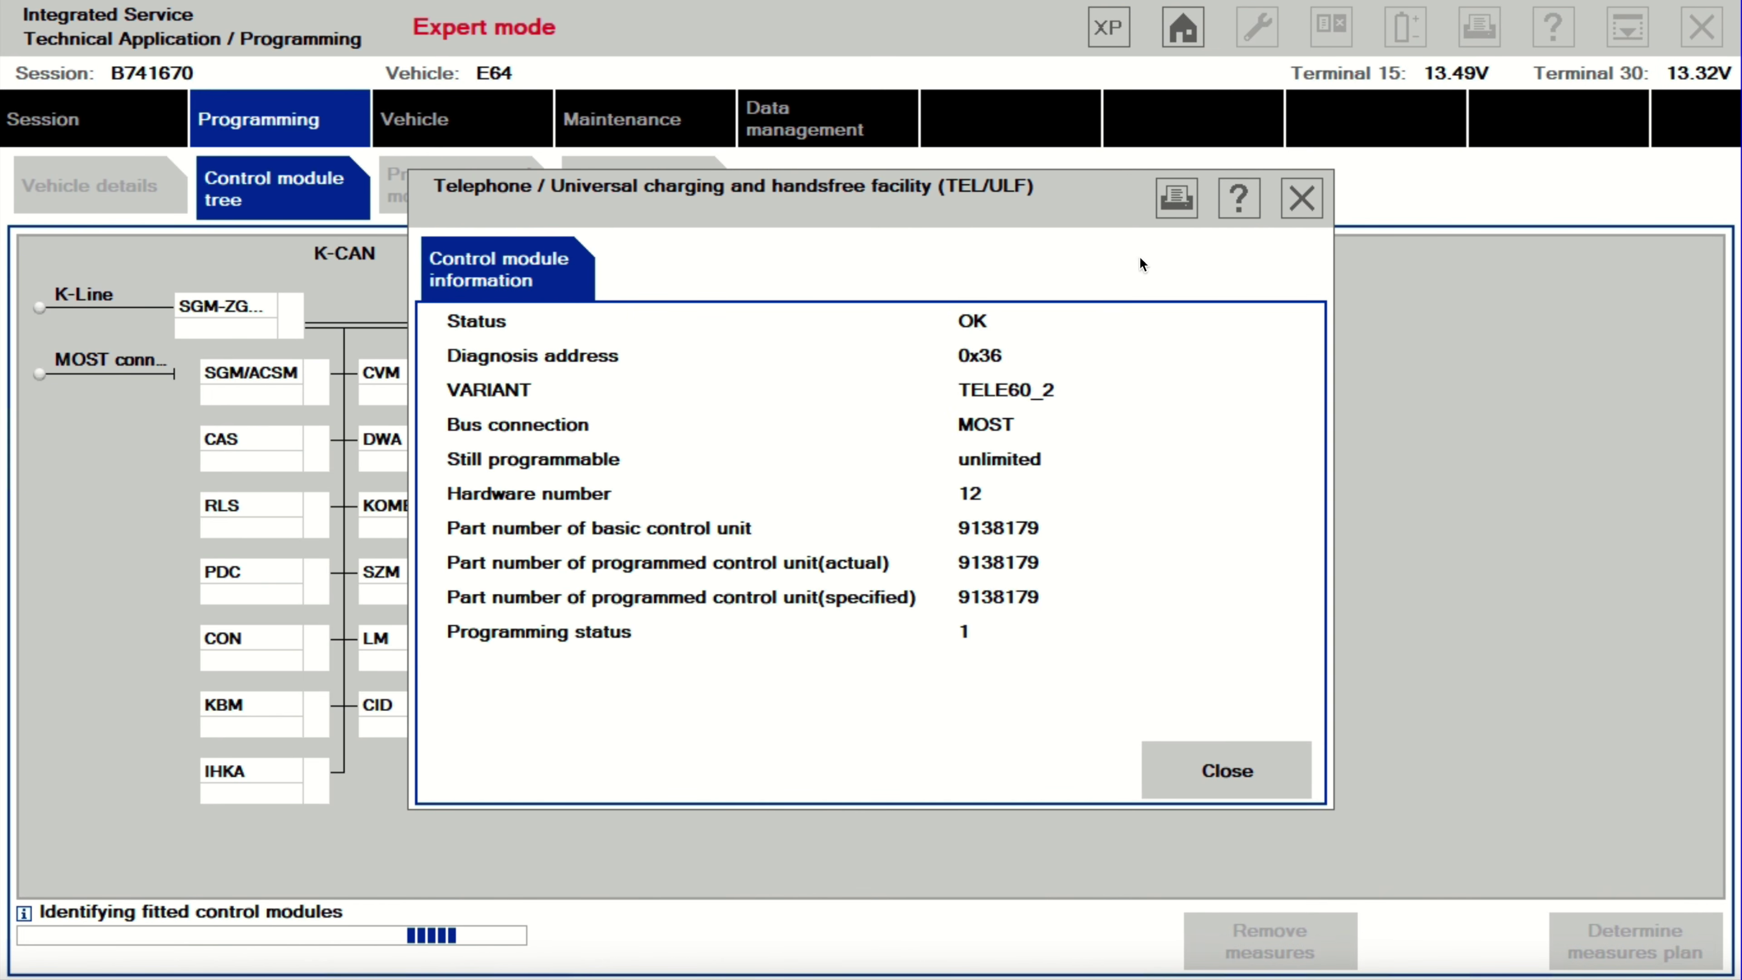
left_click(1301, 198)
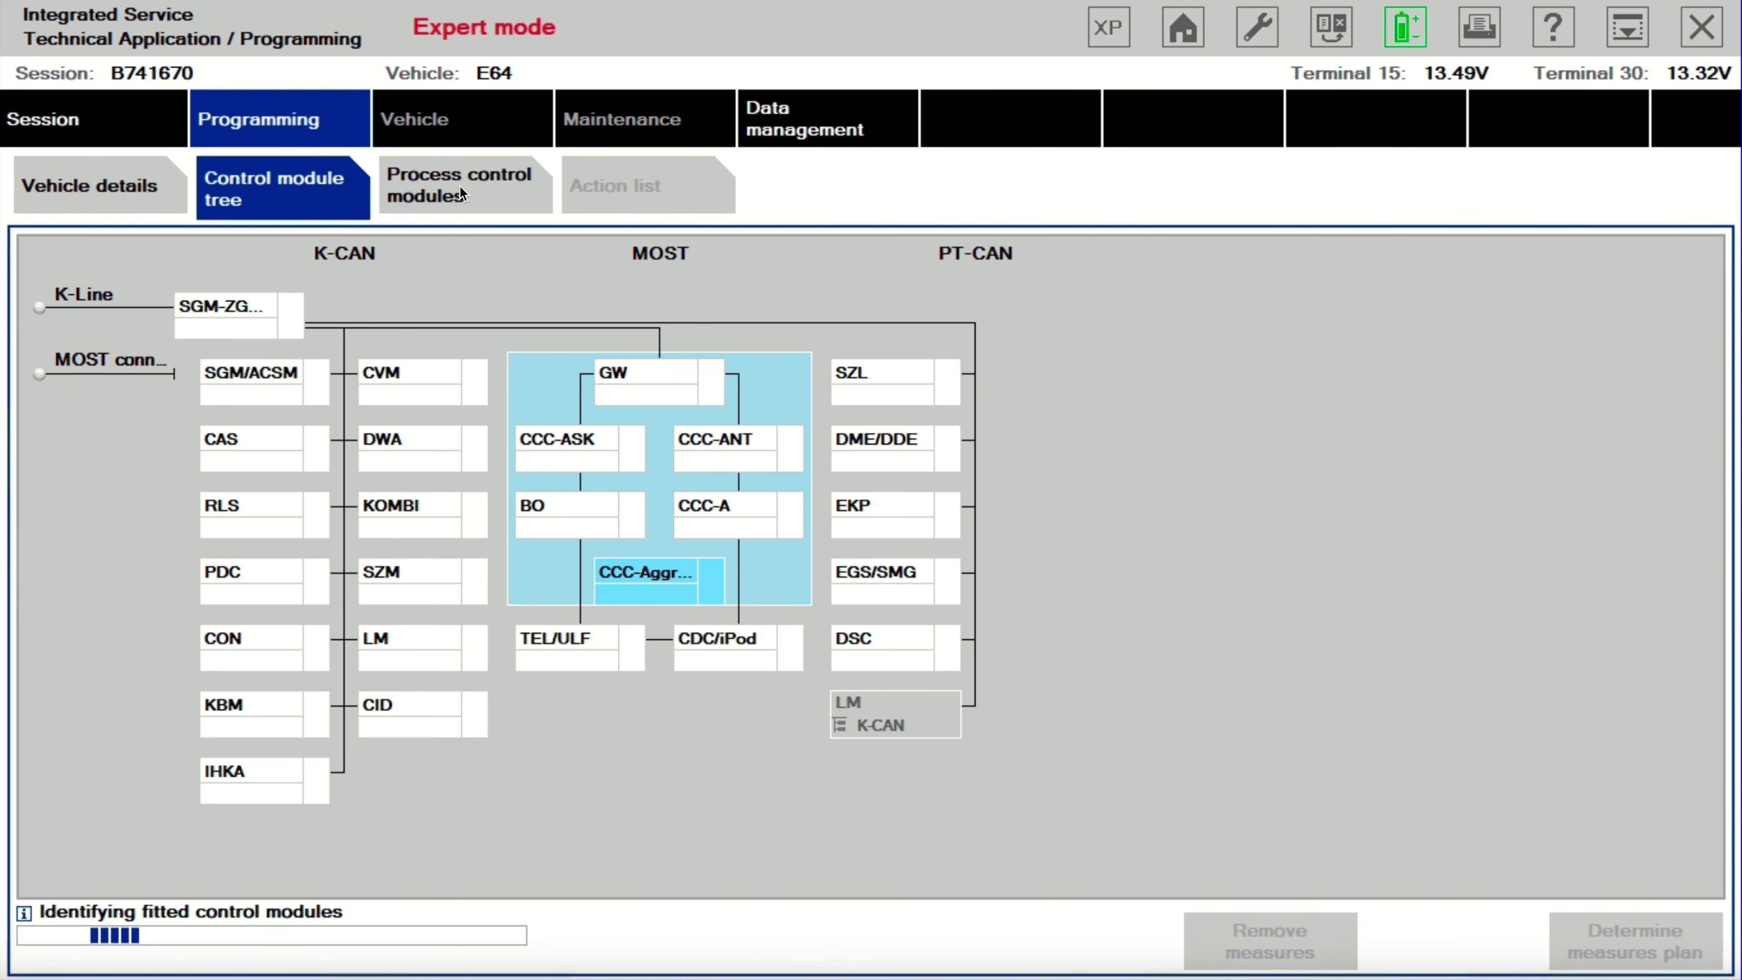
- Review the whole list of control modules with their programming, encoding and replacement options
left_click(440, 196)
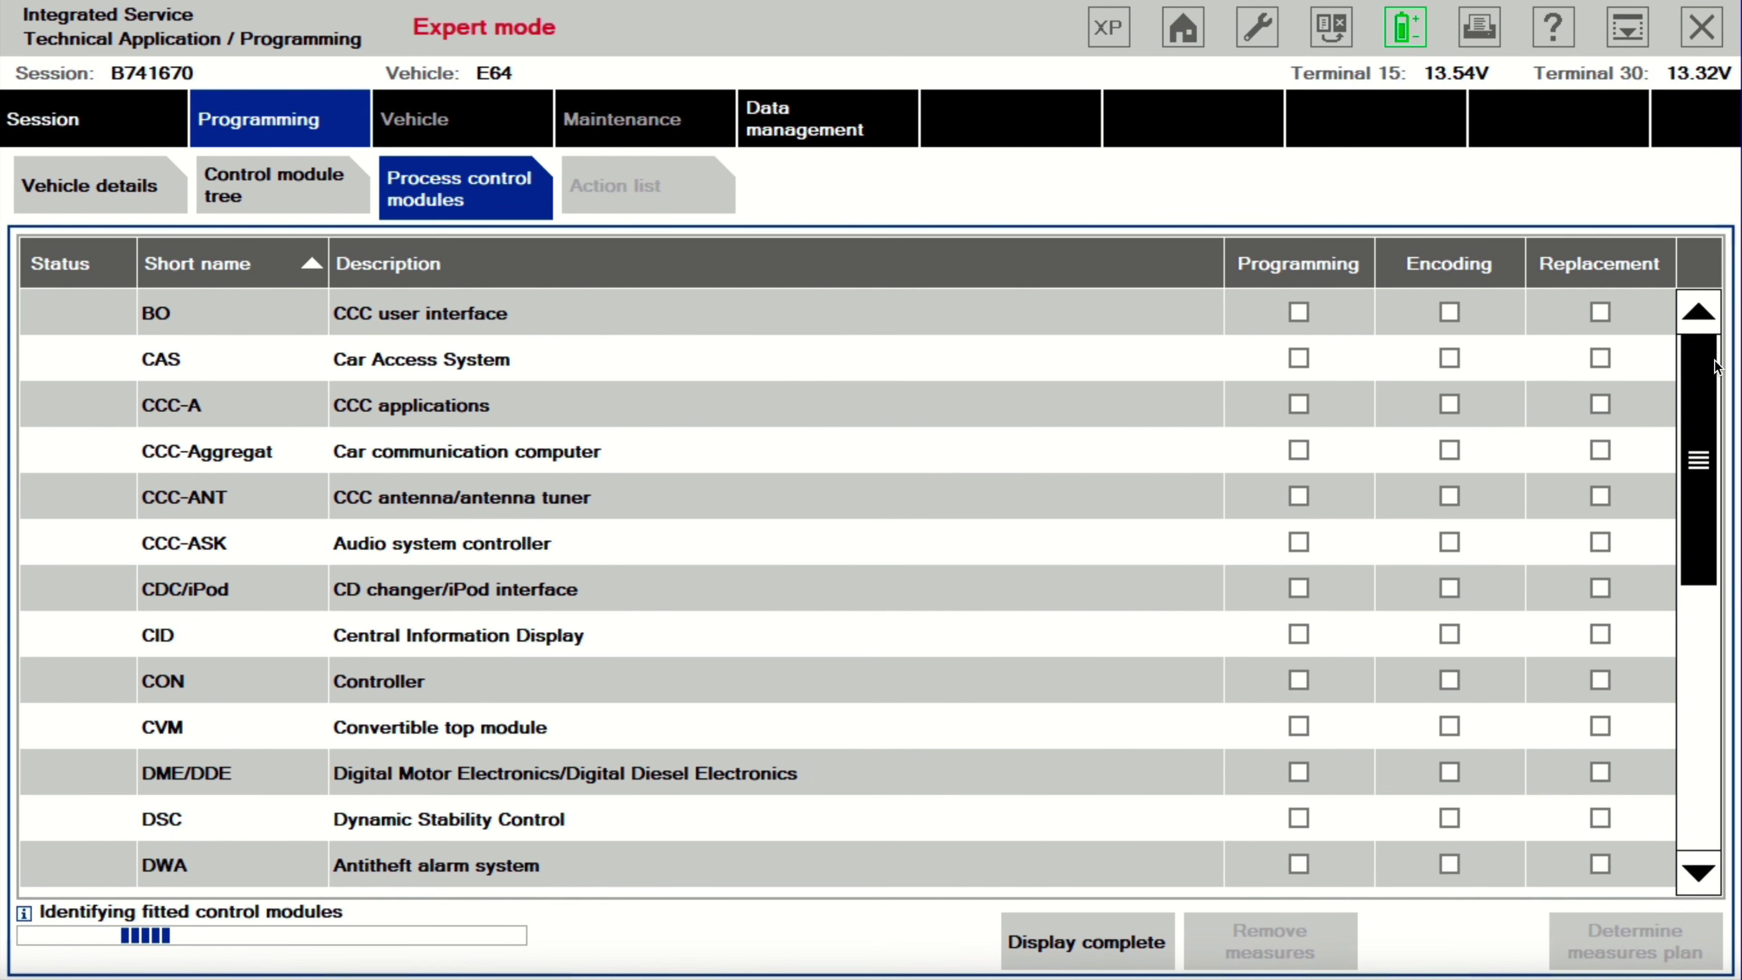
mouse_move(1700, 370)
left_mouse_down()
mouse_move(1699, 540)
mouse_move(1710, 358)
left_mouse_up()
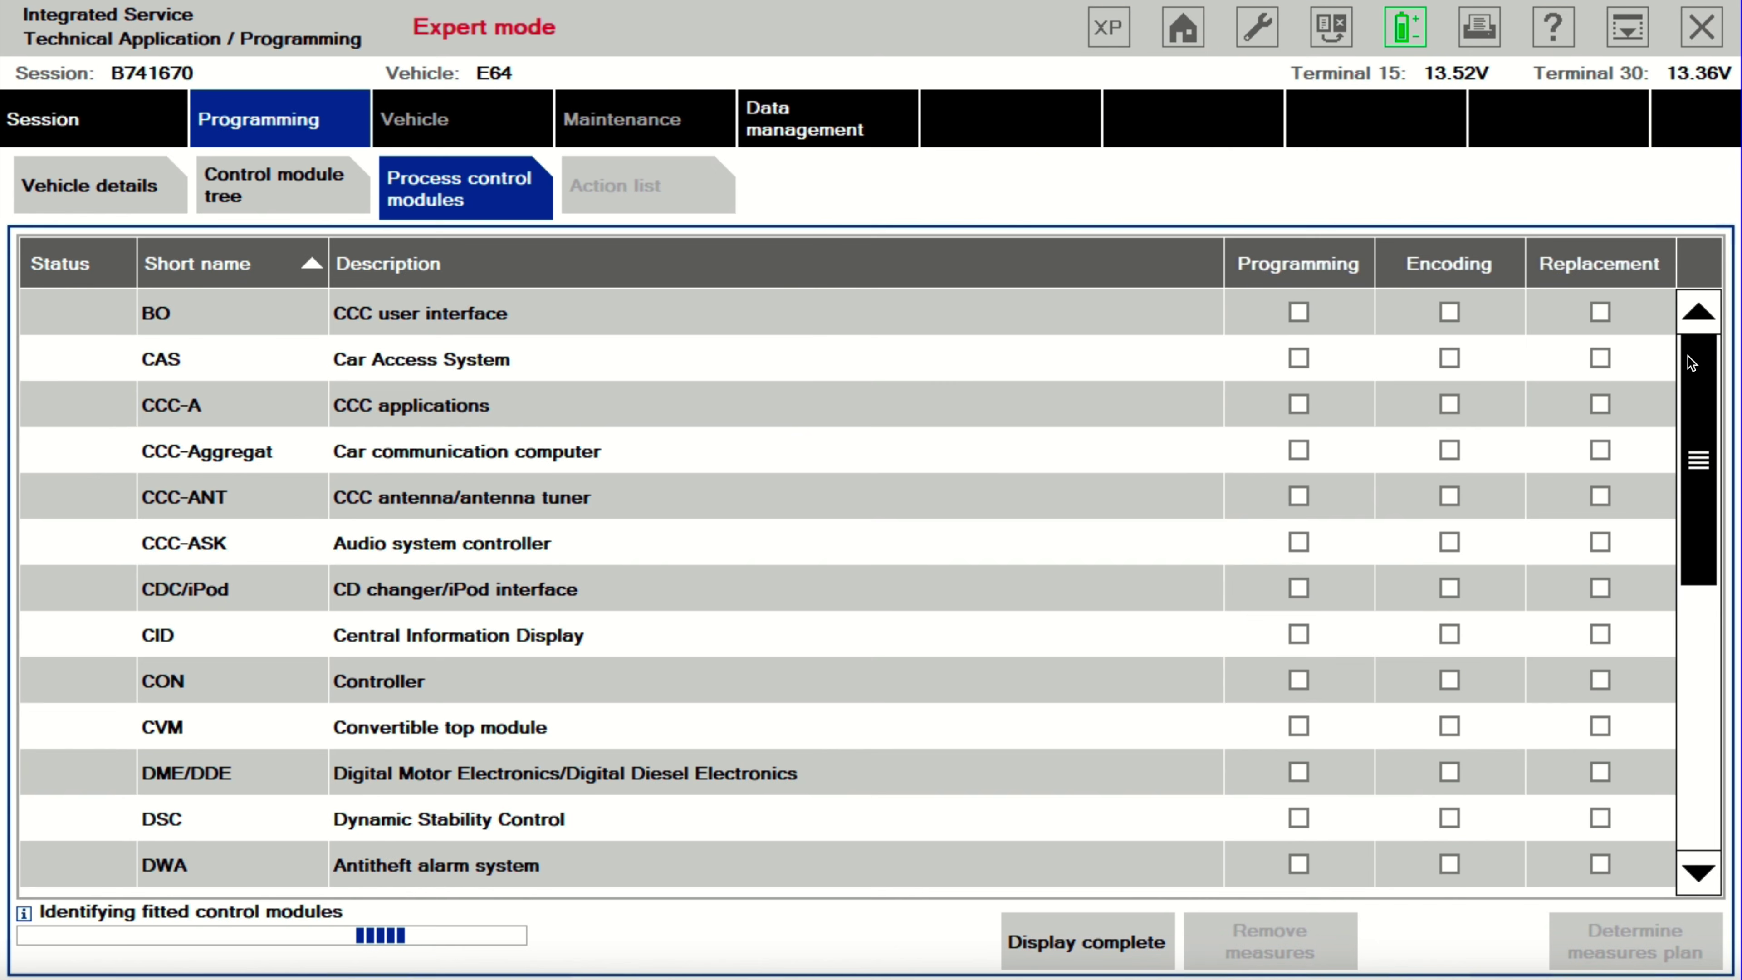
left_click_drag(1699, 412, 1701, 676)
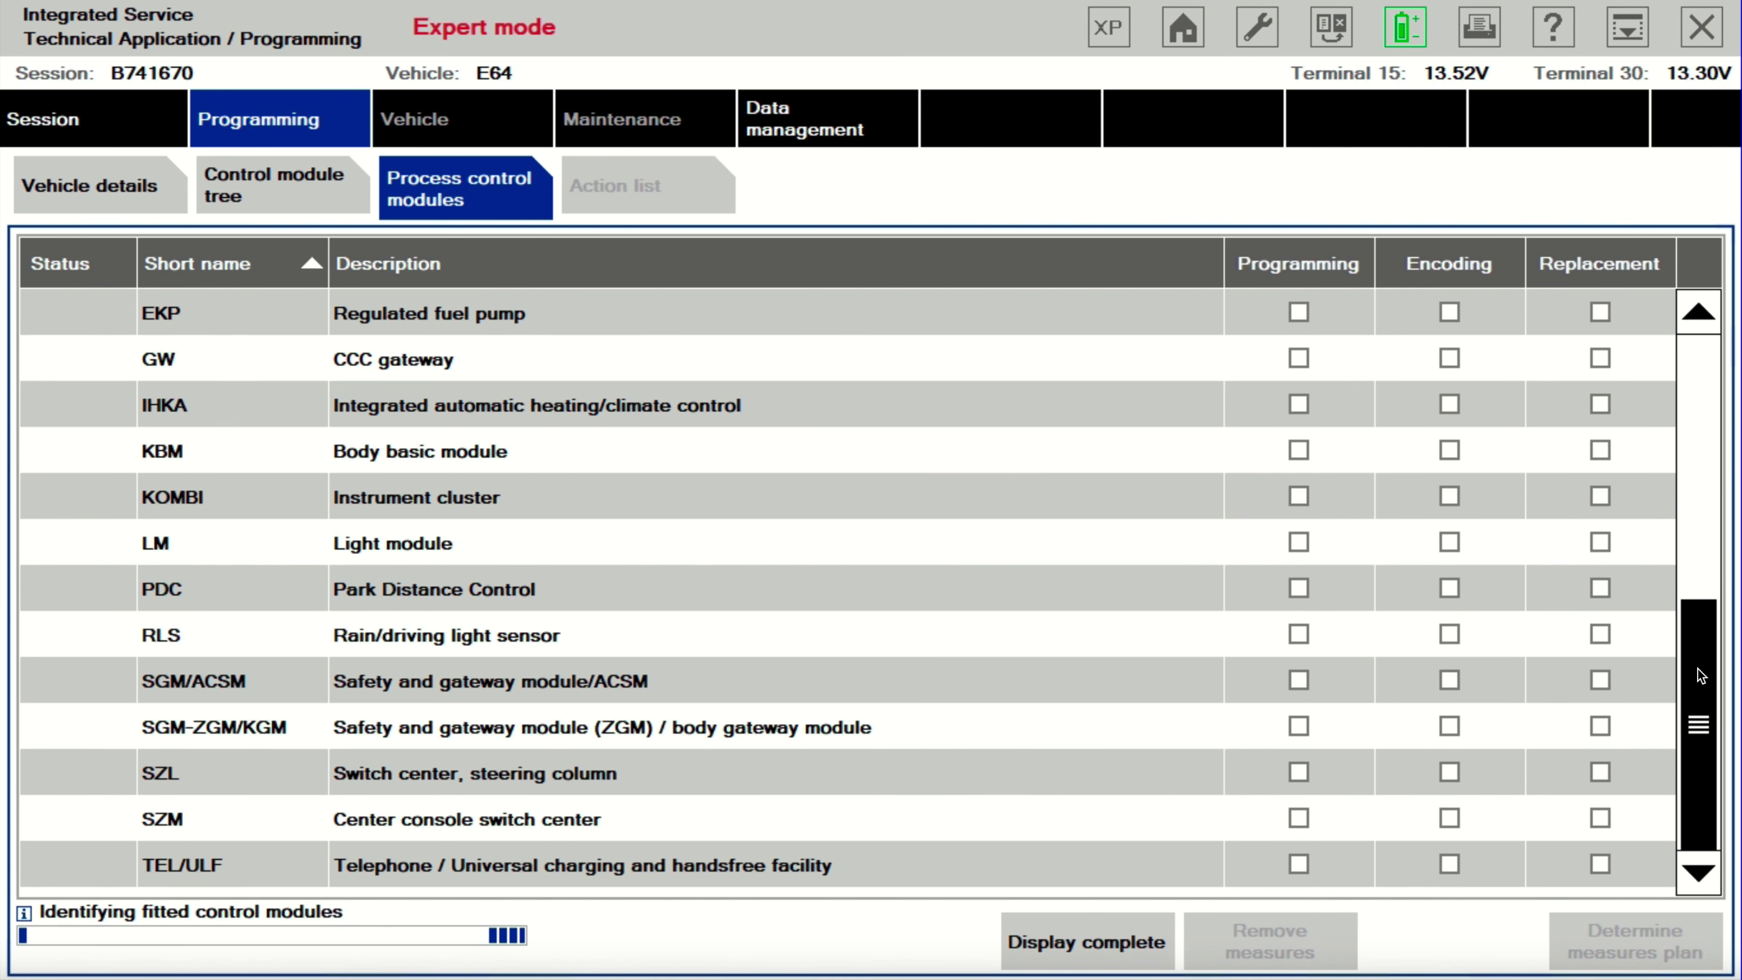
left_click(1702, 525)
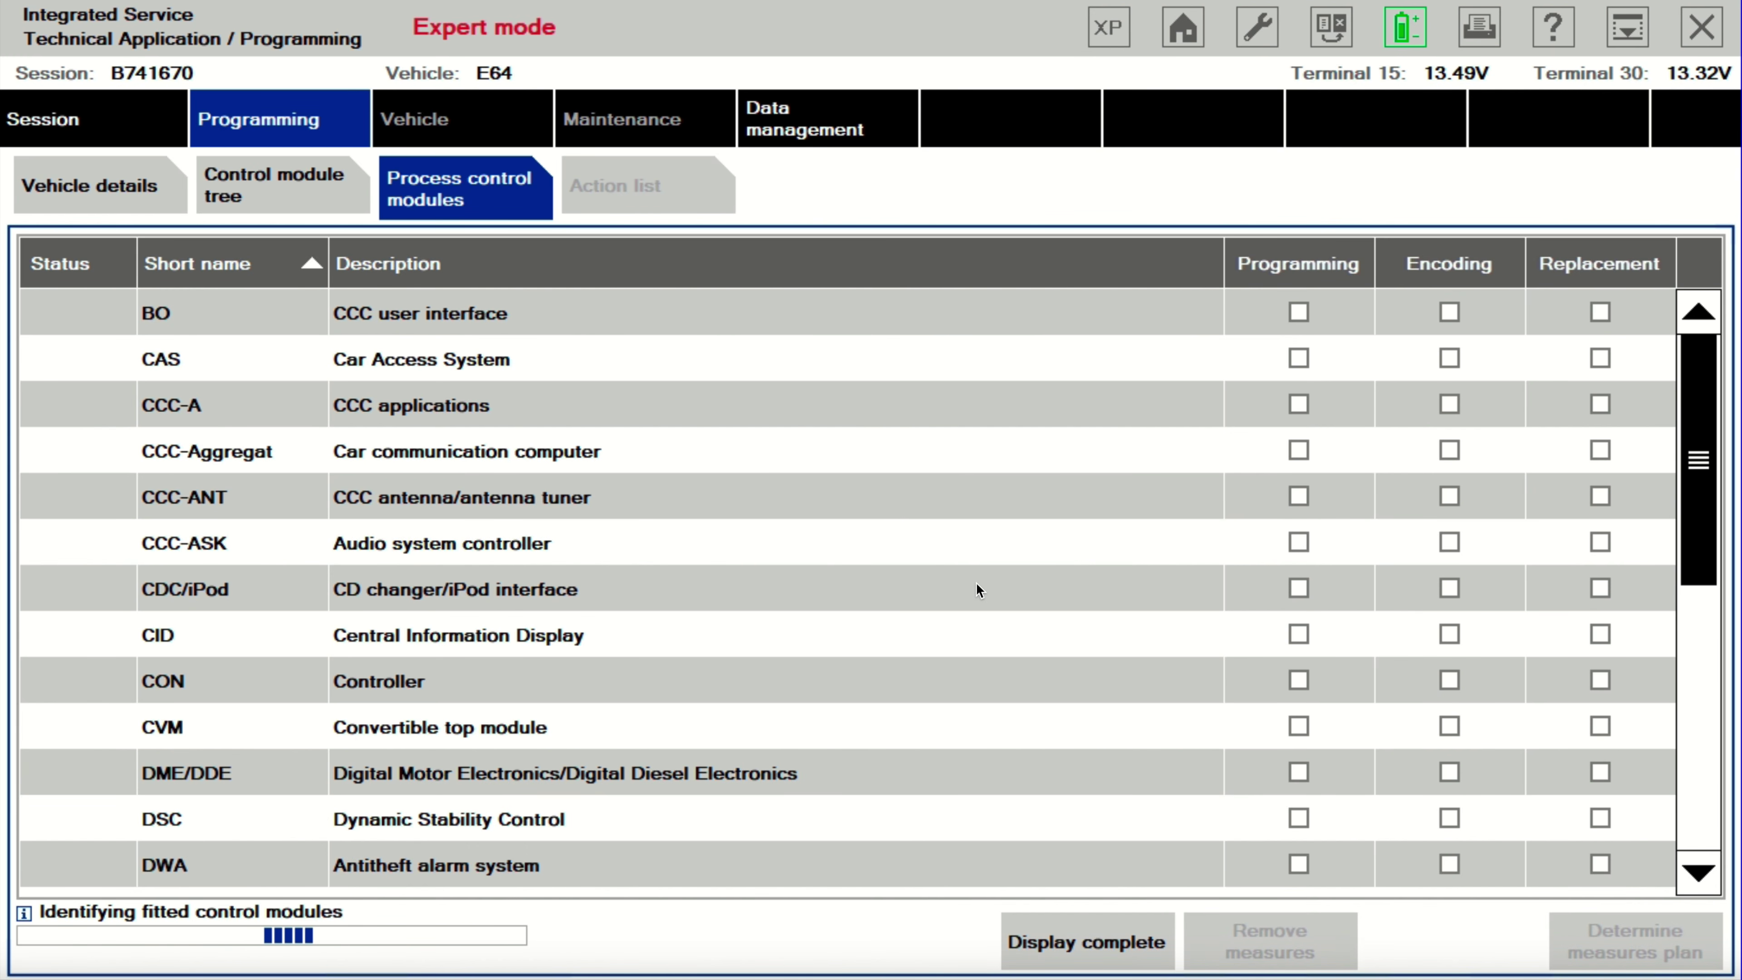
left_click_drag(1698, 452, 1717, 717)
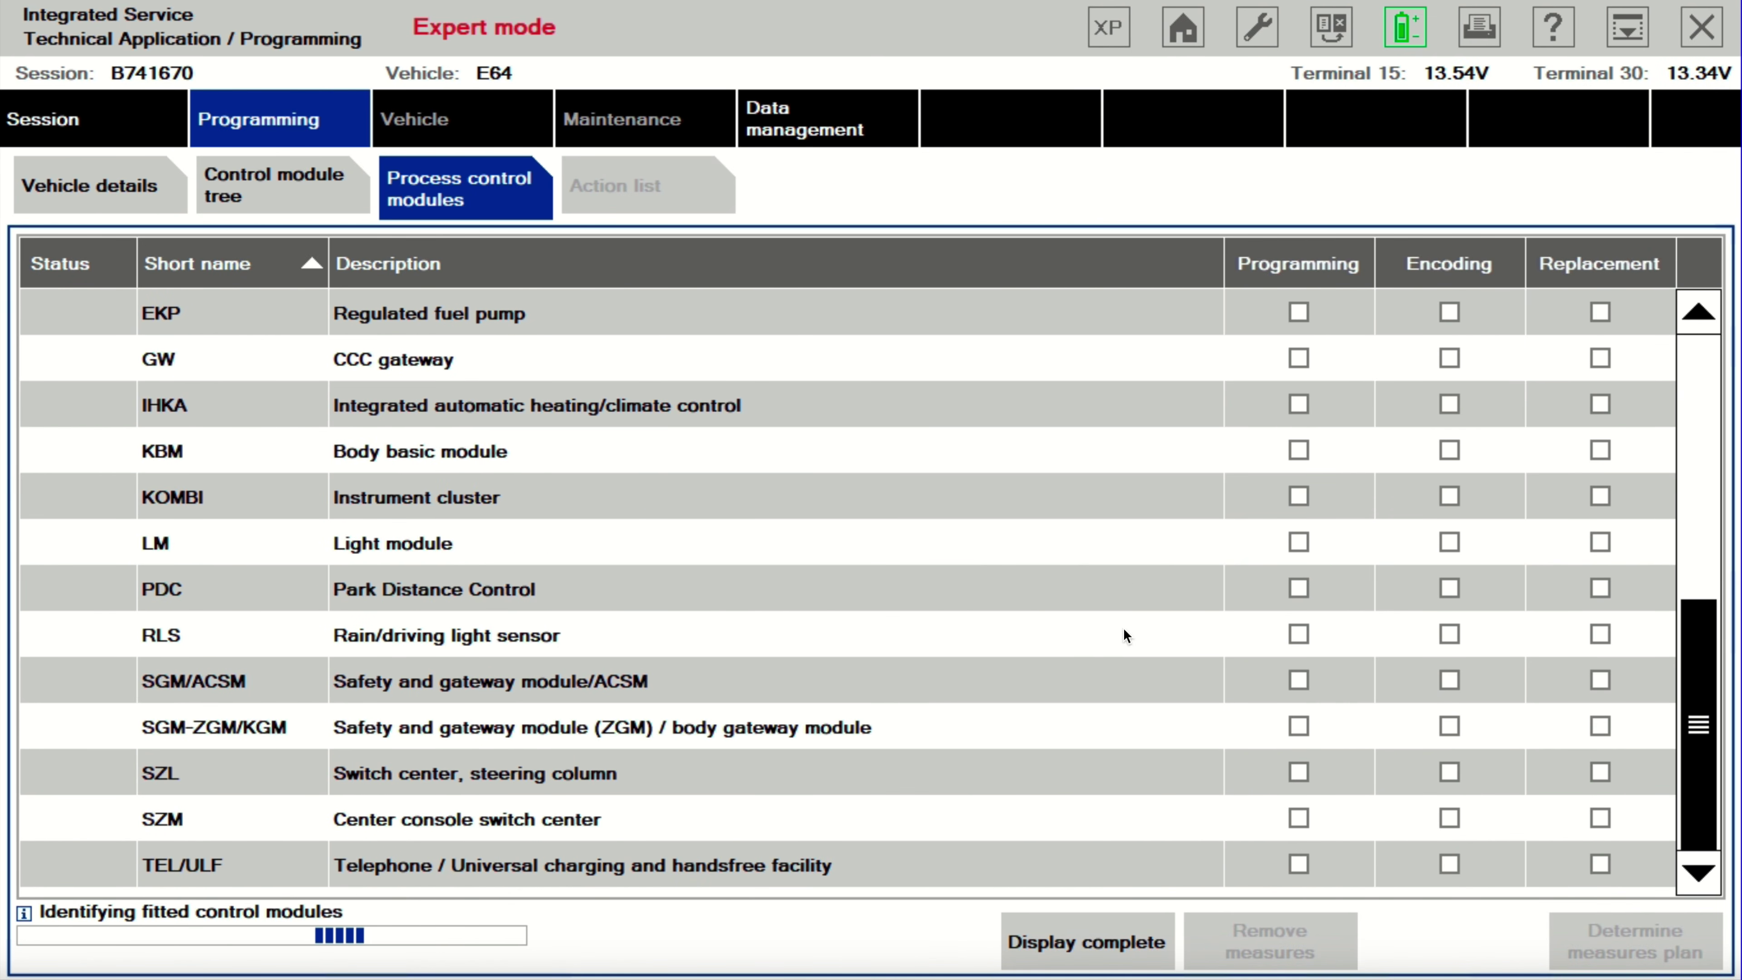
left_click_drag(1699, 728, 1698, 460)
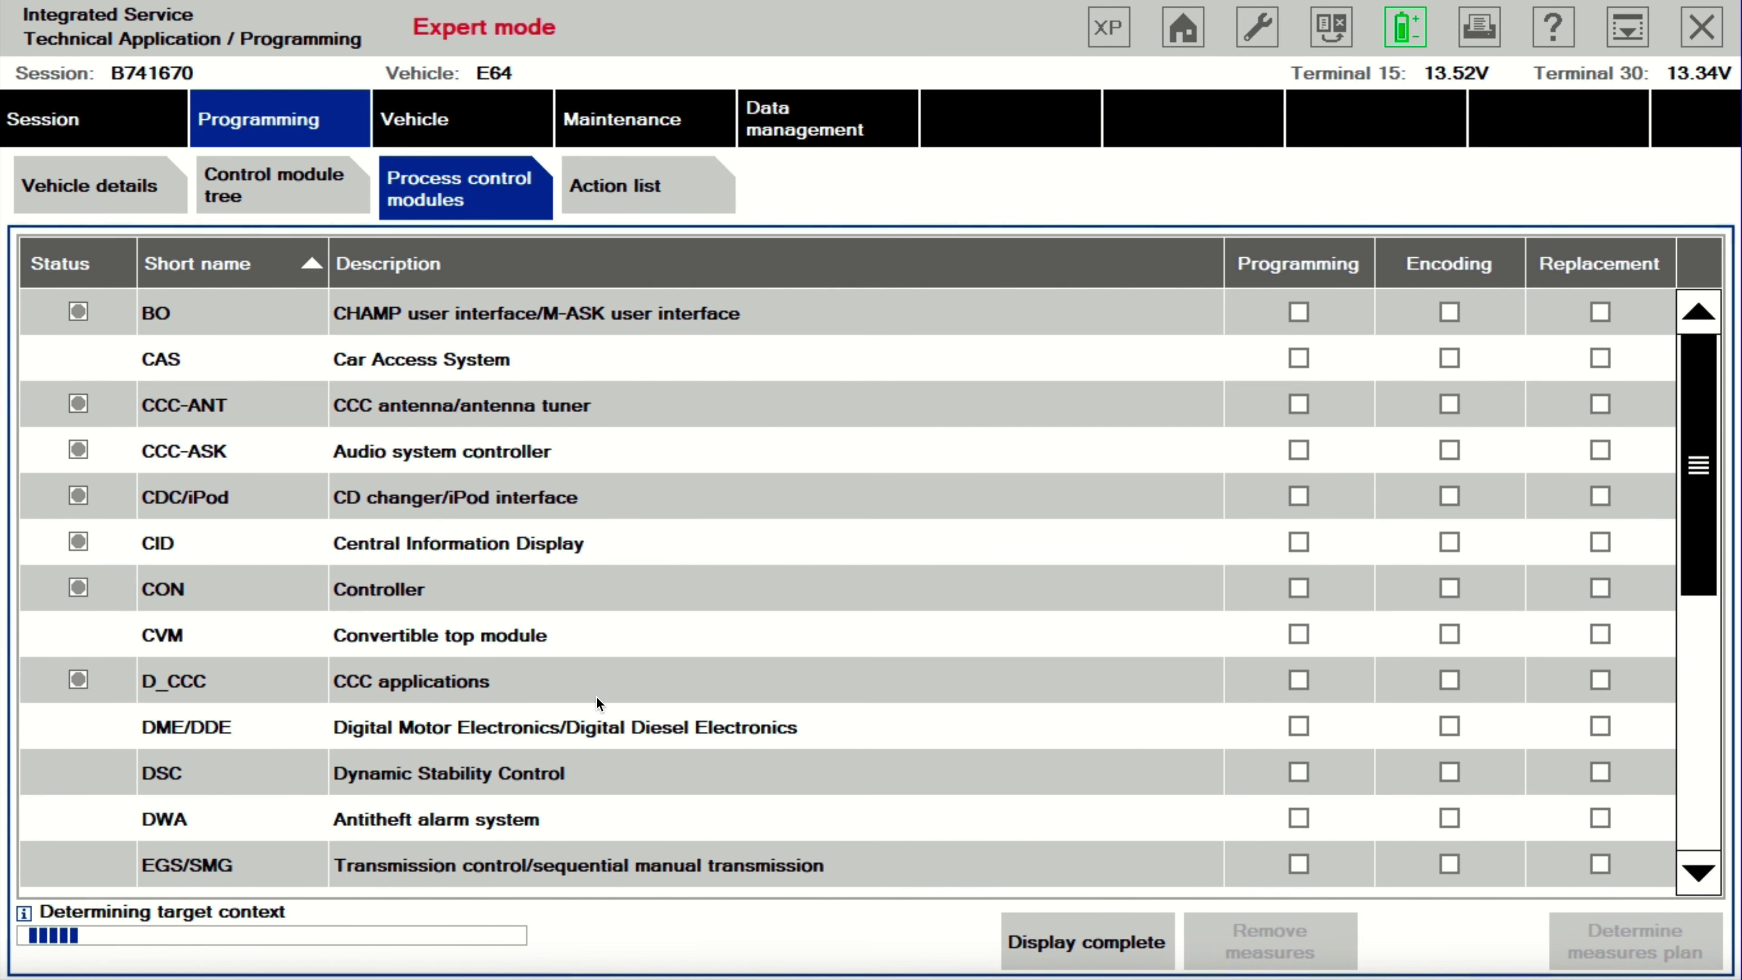
scroll(1701, 412, "down", 1)
left_click_drag(1705, 428, 1633, 384)
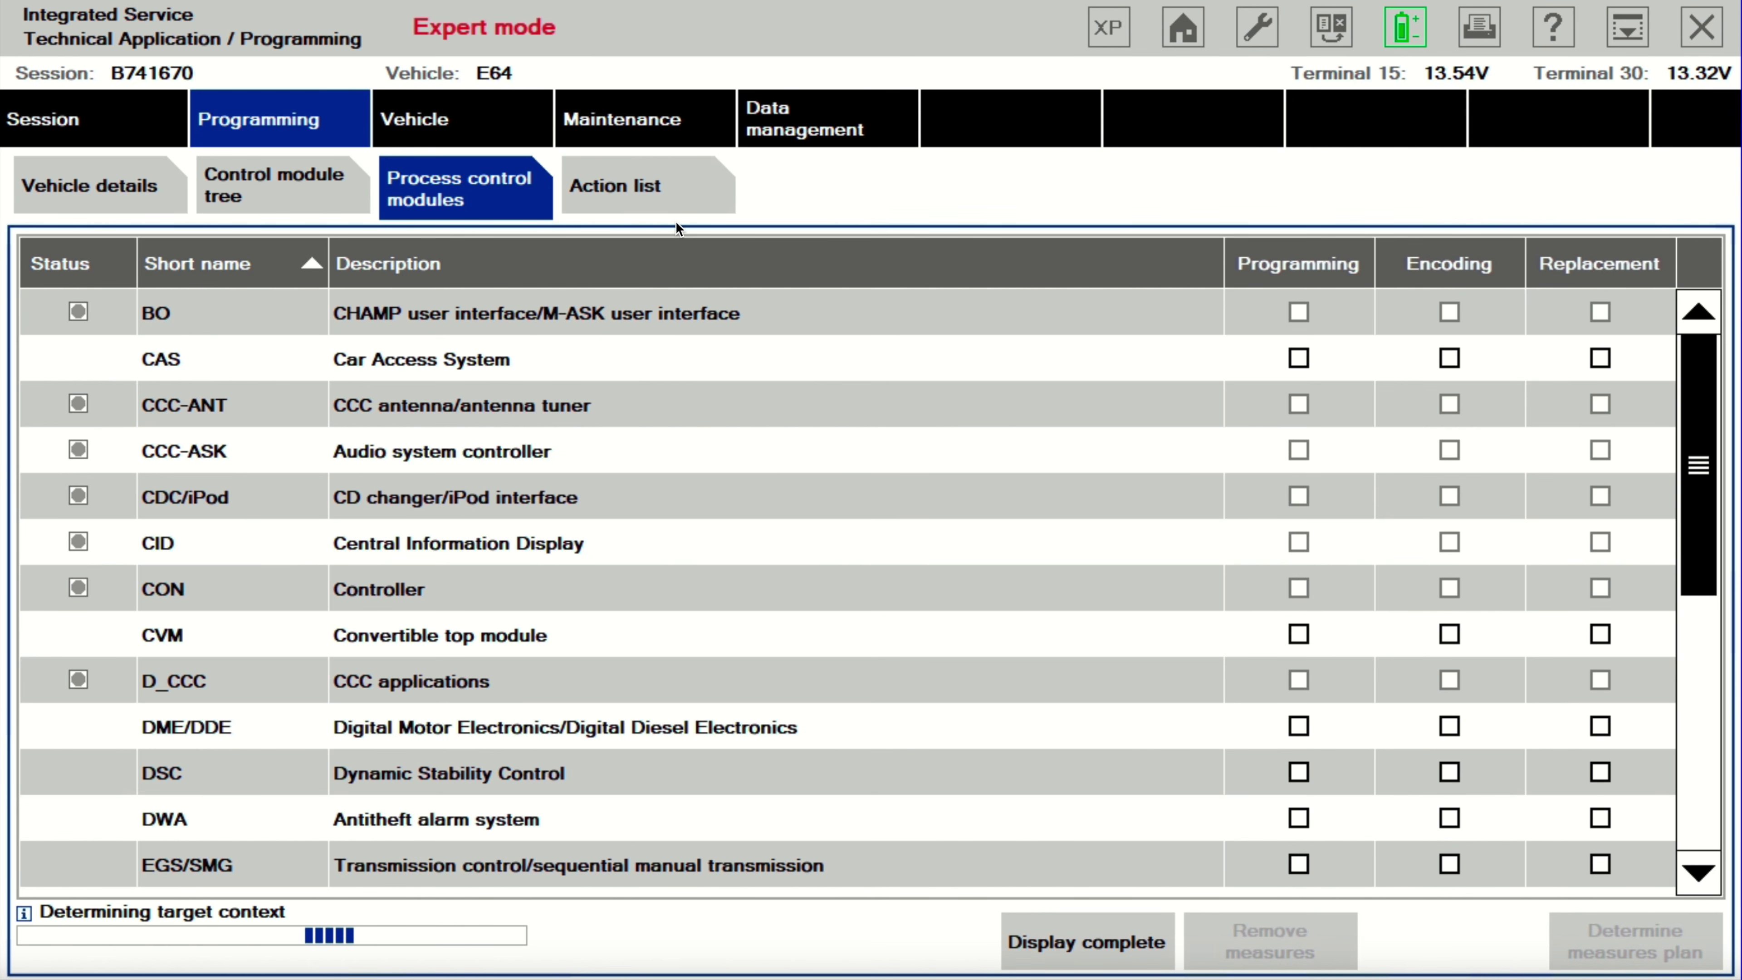
- Examine the action list of planned programming and coding actions for the control modules
left_click(627, 191)
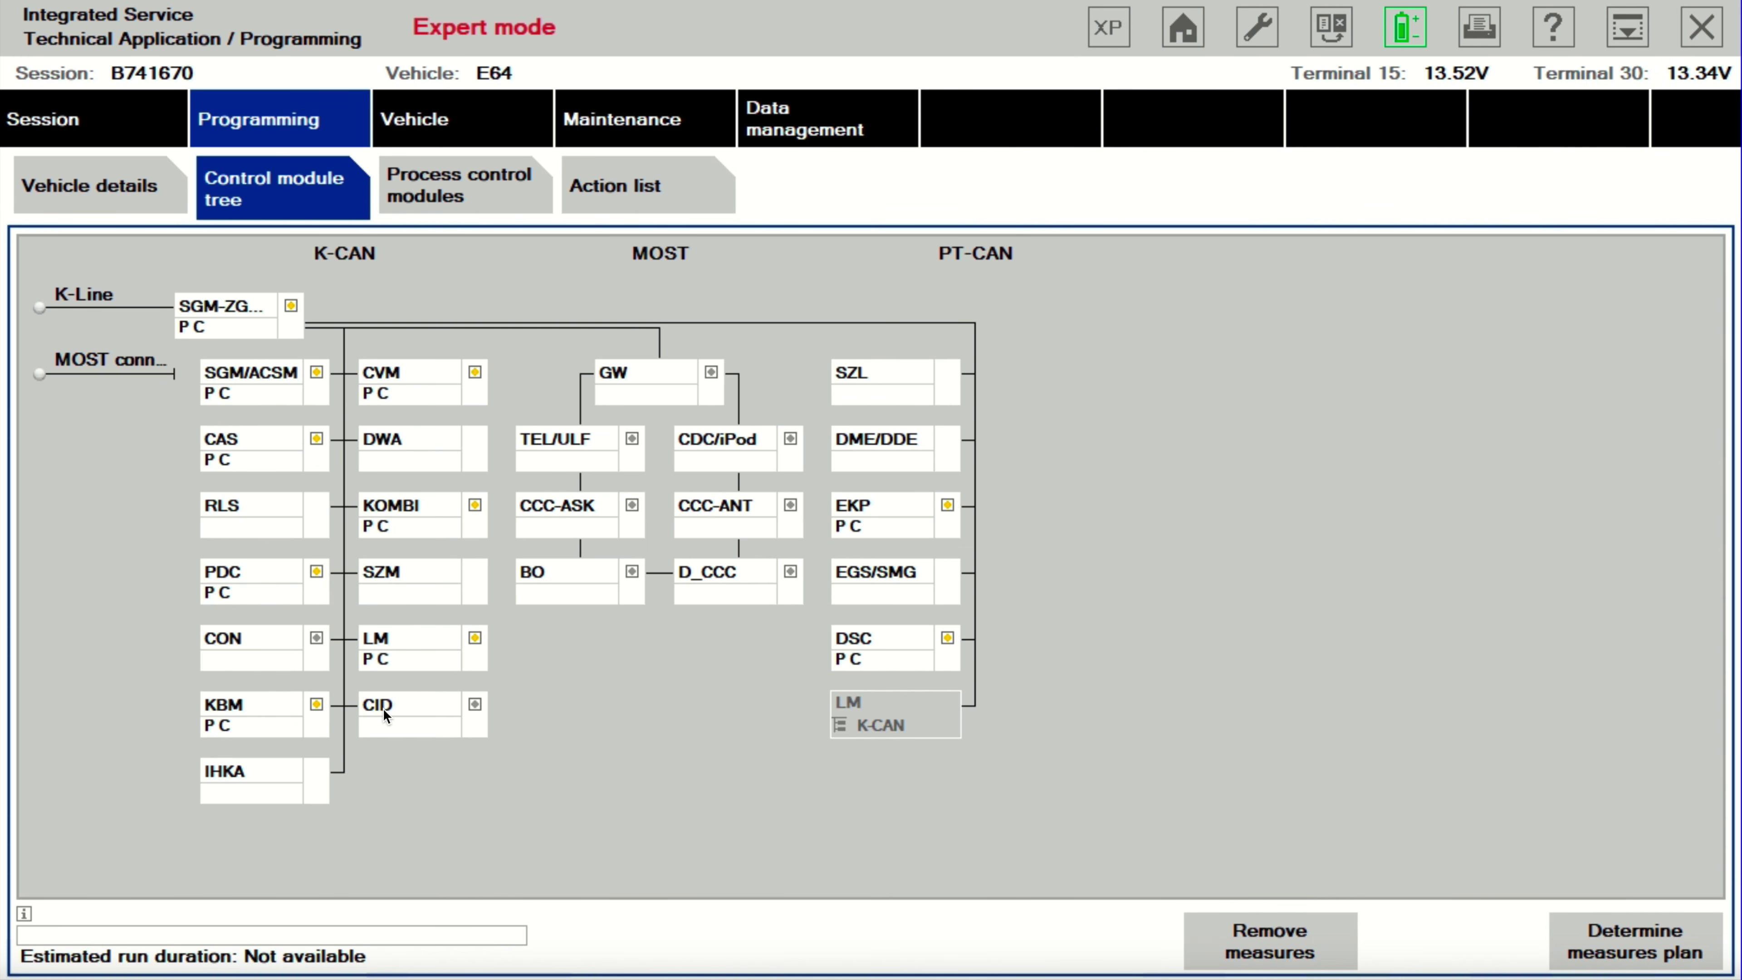
left_click(597, 189)
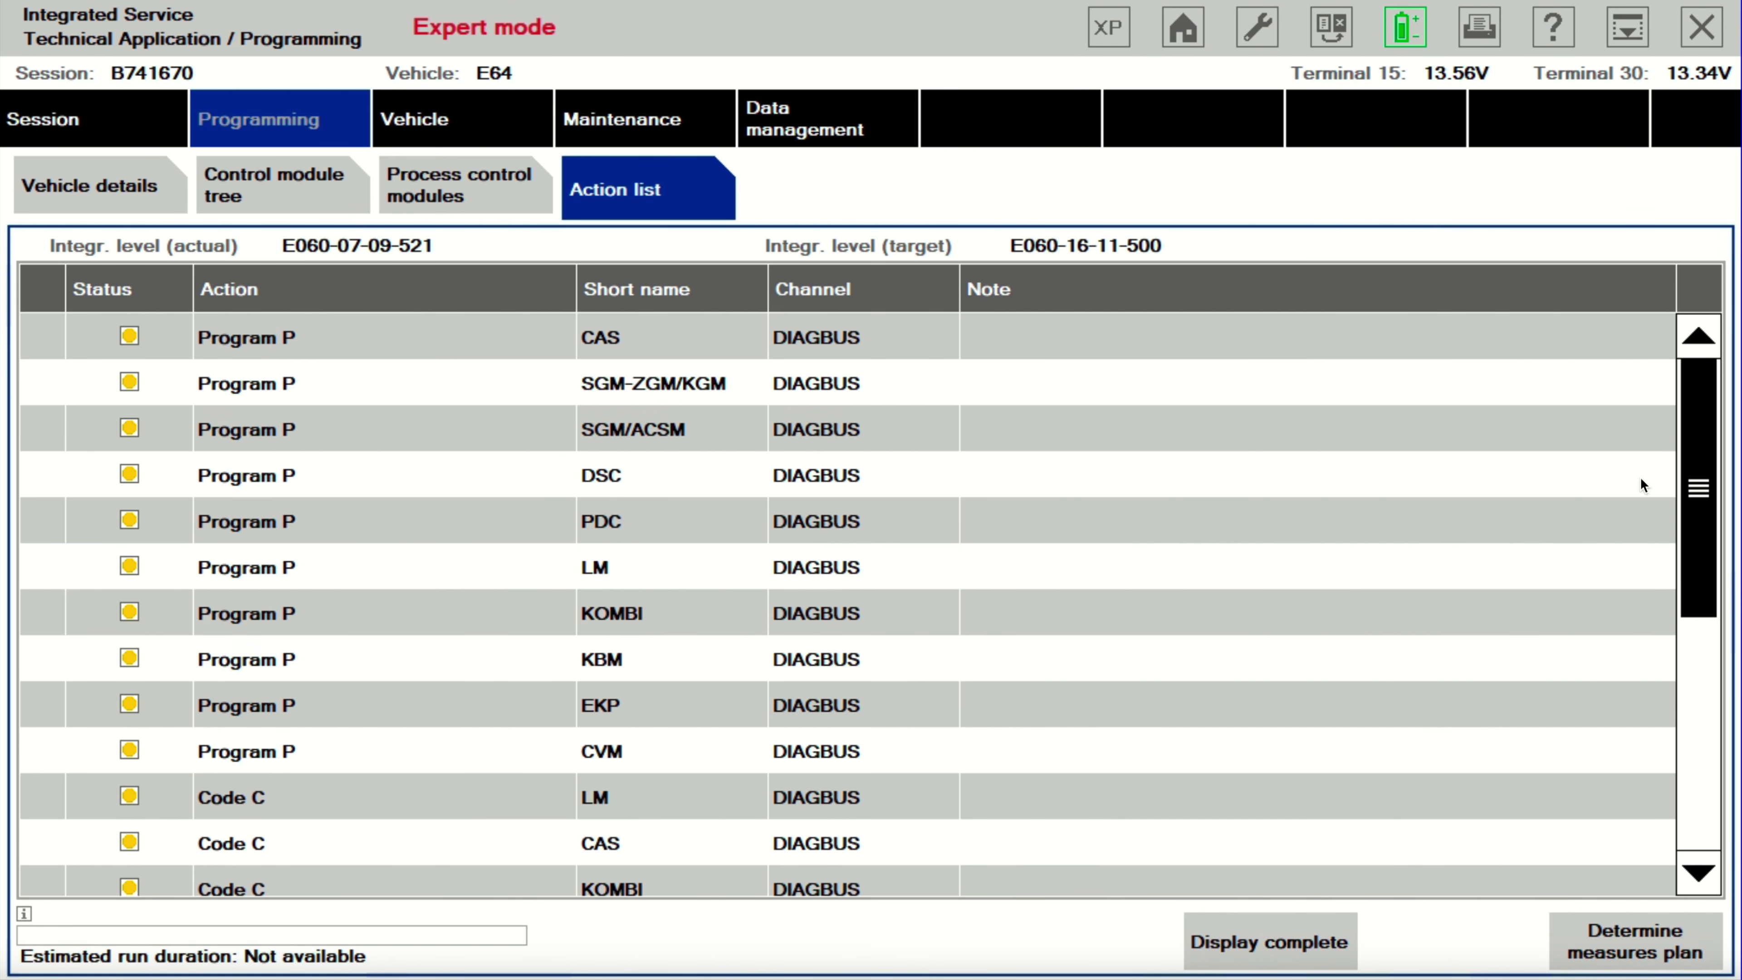
left_click_drag(1694, 426, 1706, 355)
left_click_drag(1701, 439, 1710, 383)
- Select the coding-only conversion of oil service interval 24 months/6000 km/4000 mi for the vehicle, agreeing to reject the current measures plan
left_click(433, 130)
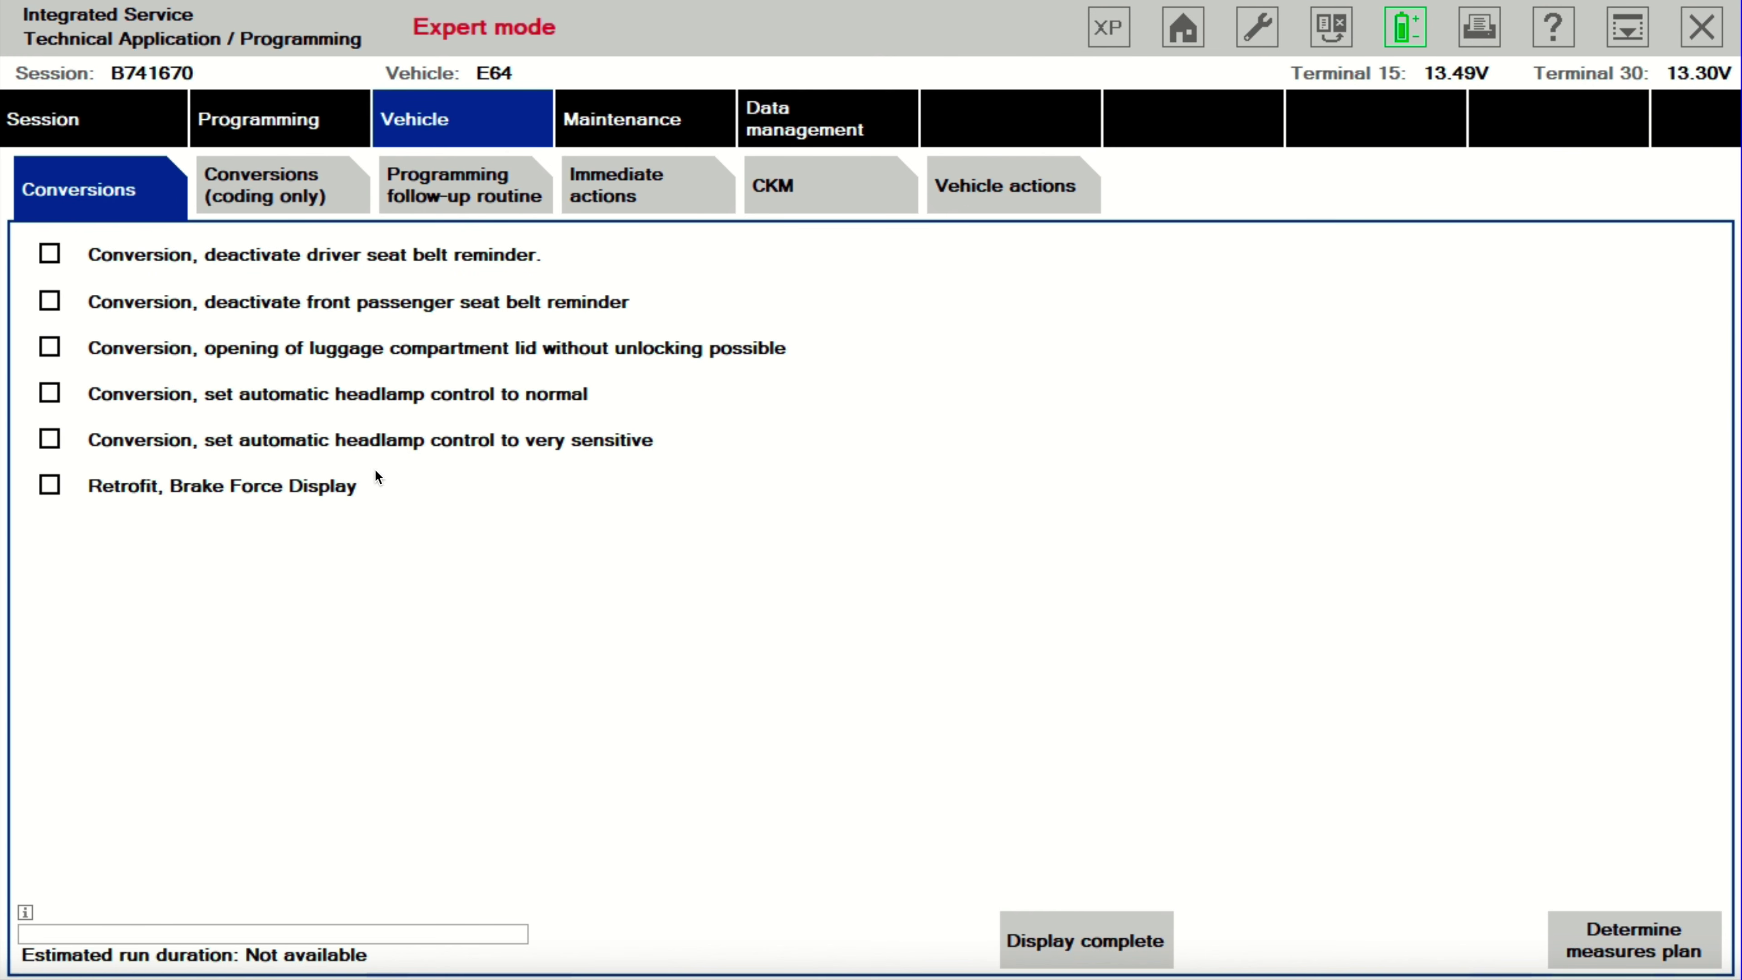
left_click(301, 187)
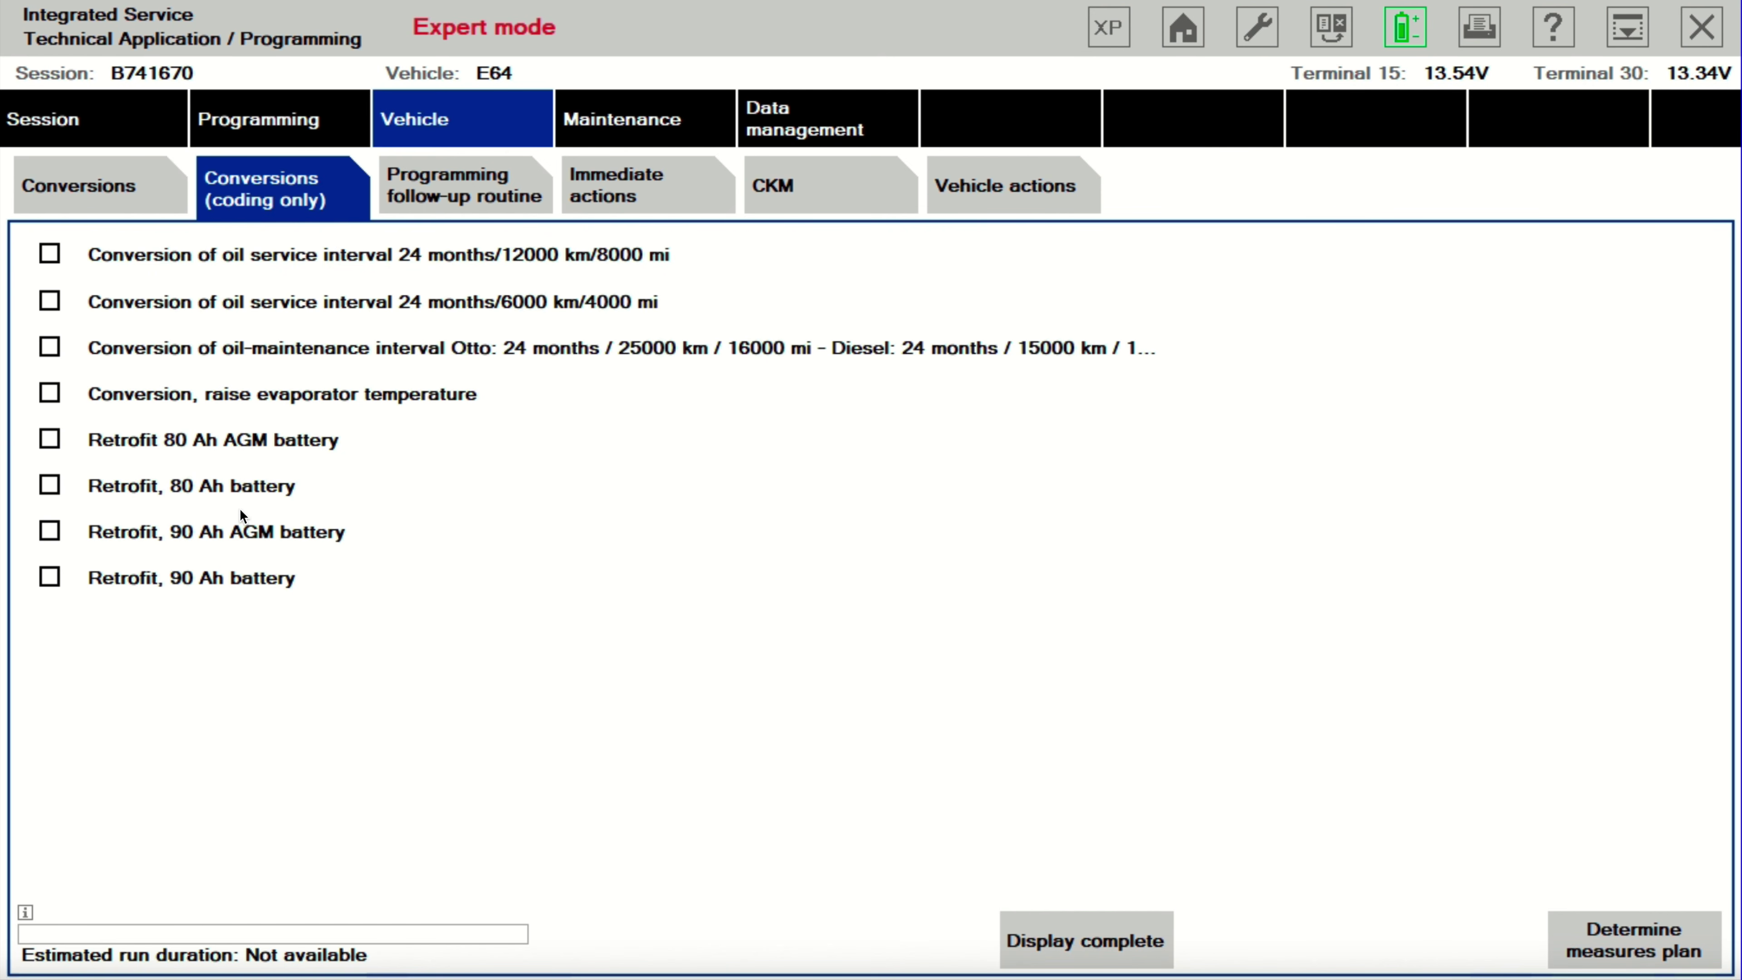
left_click(51, 302)
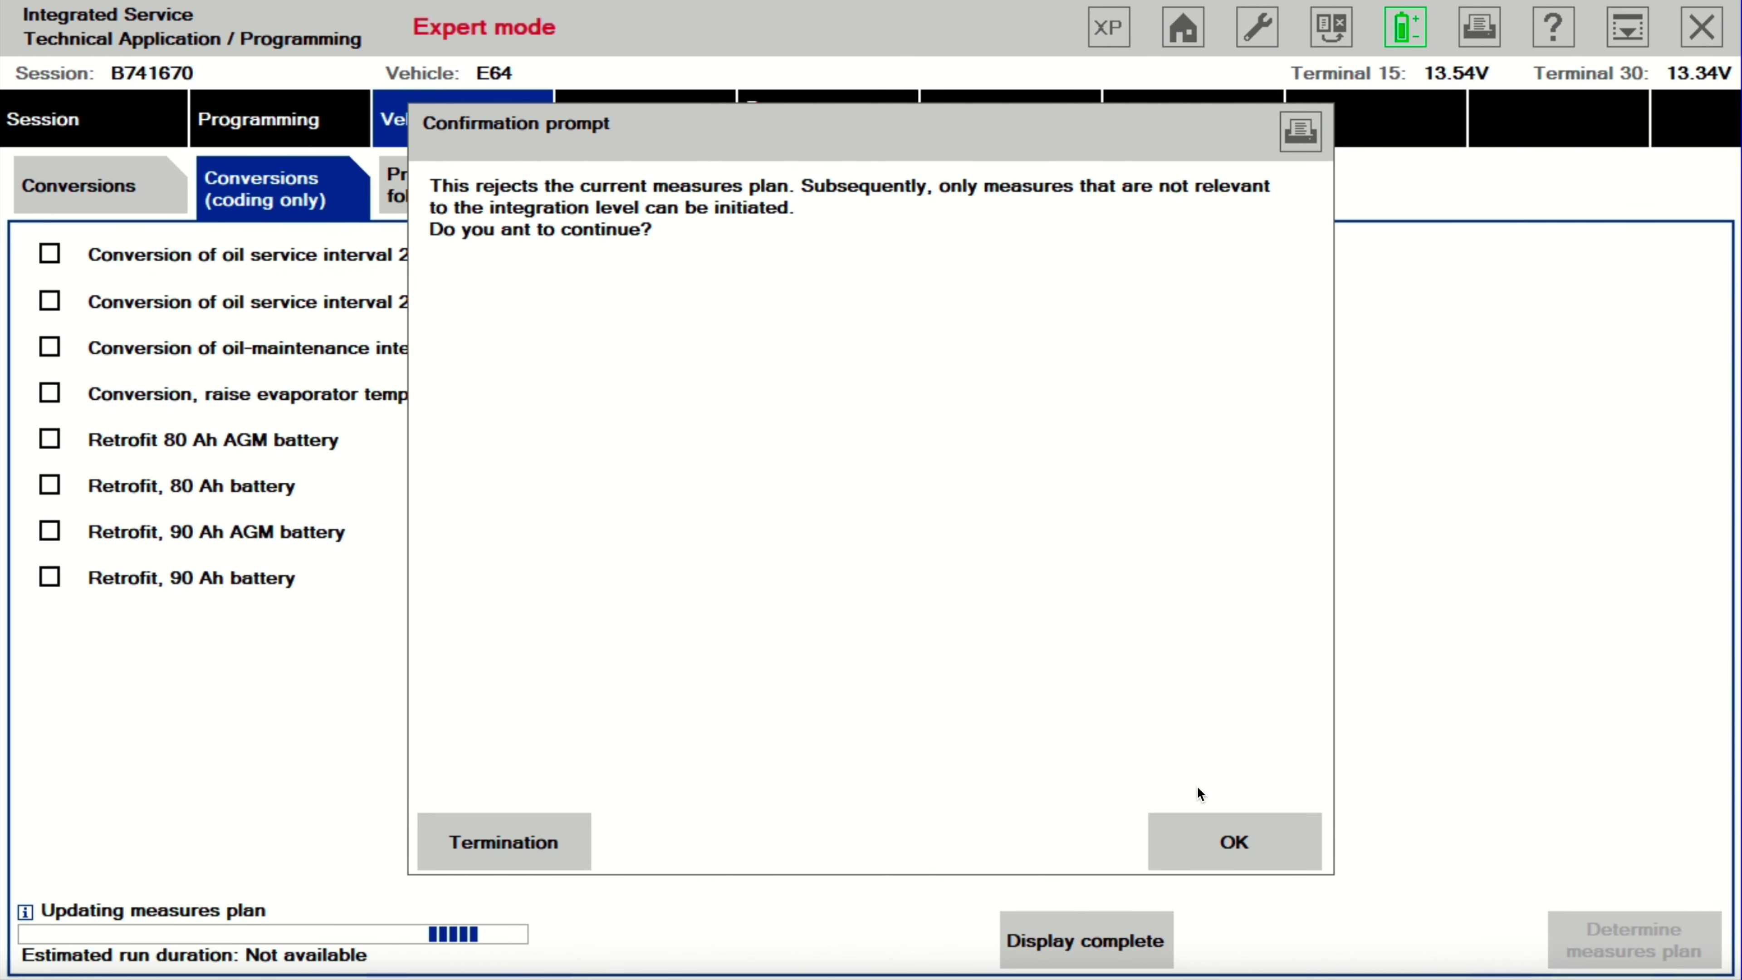
left_click(1233, 823)
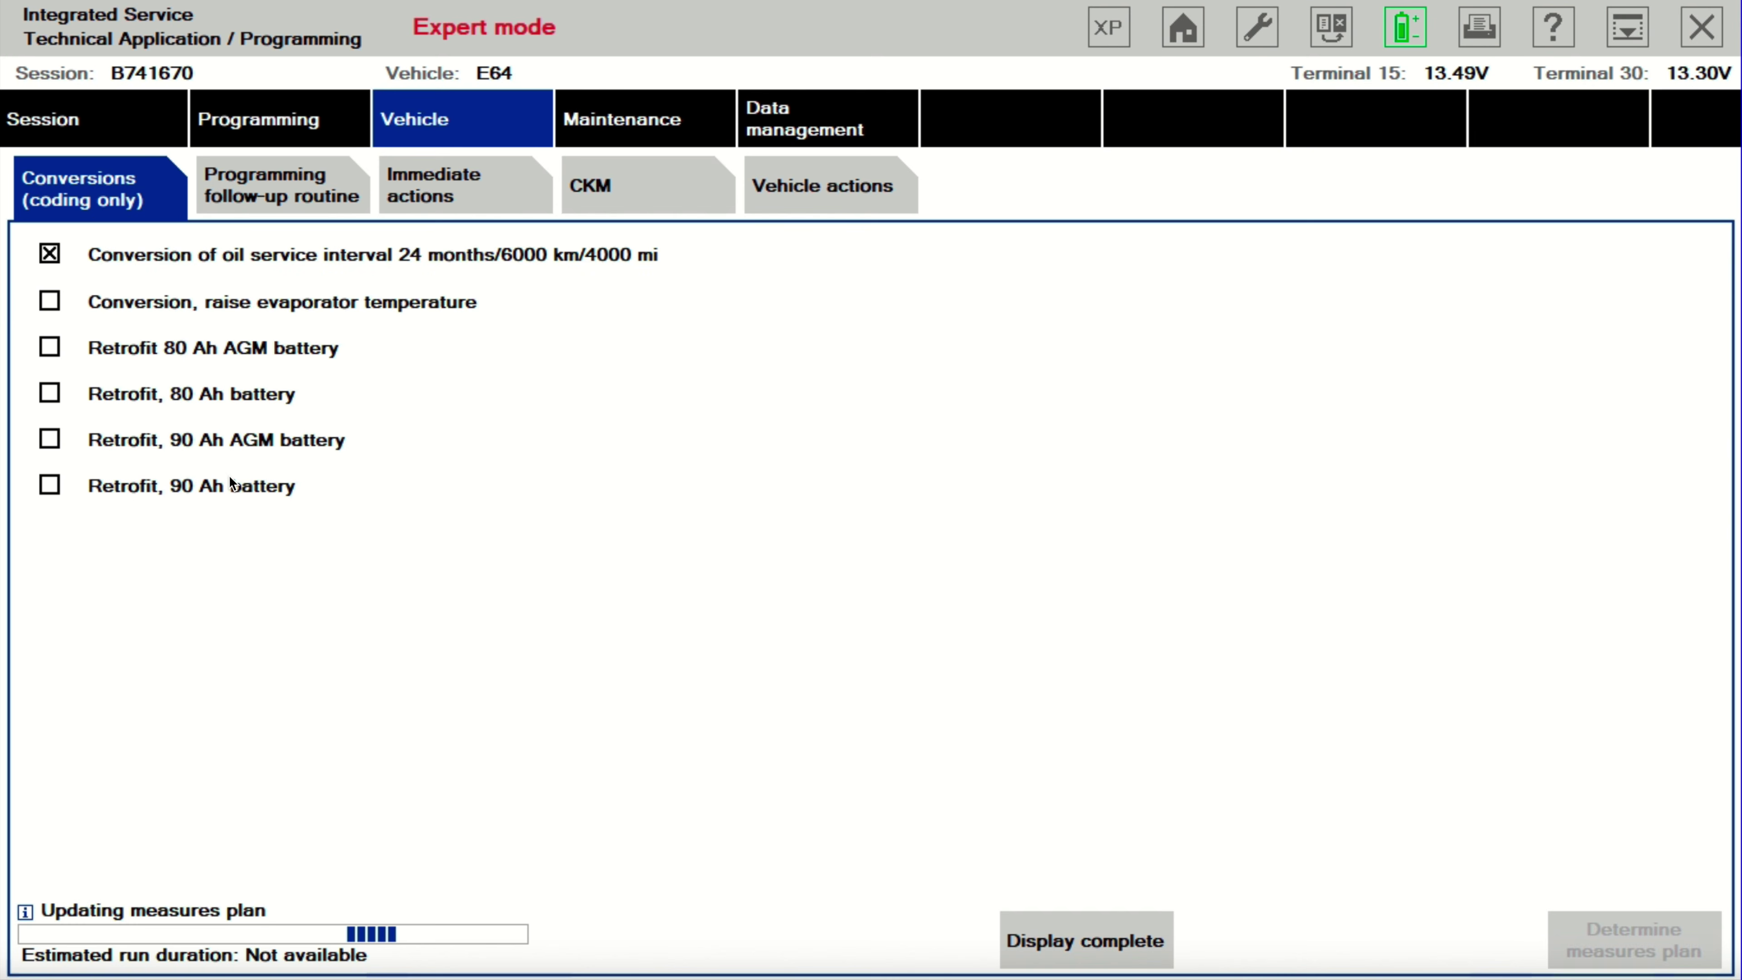
- Look through the programming follow-up routines, immediate actions, and Car and Key memory settings offered for the vehicle
left_click(256, 186)
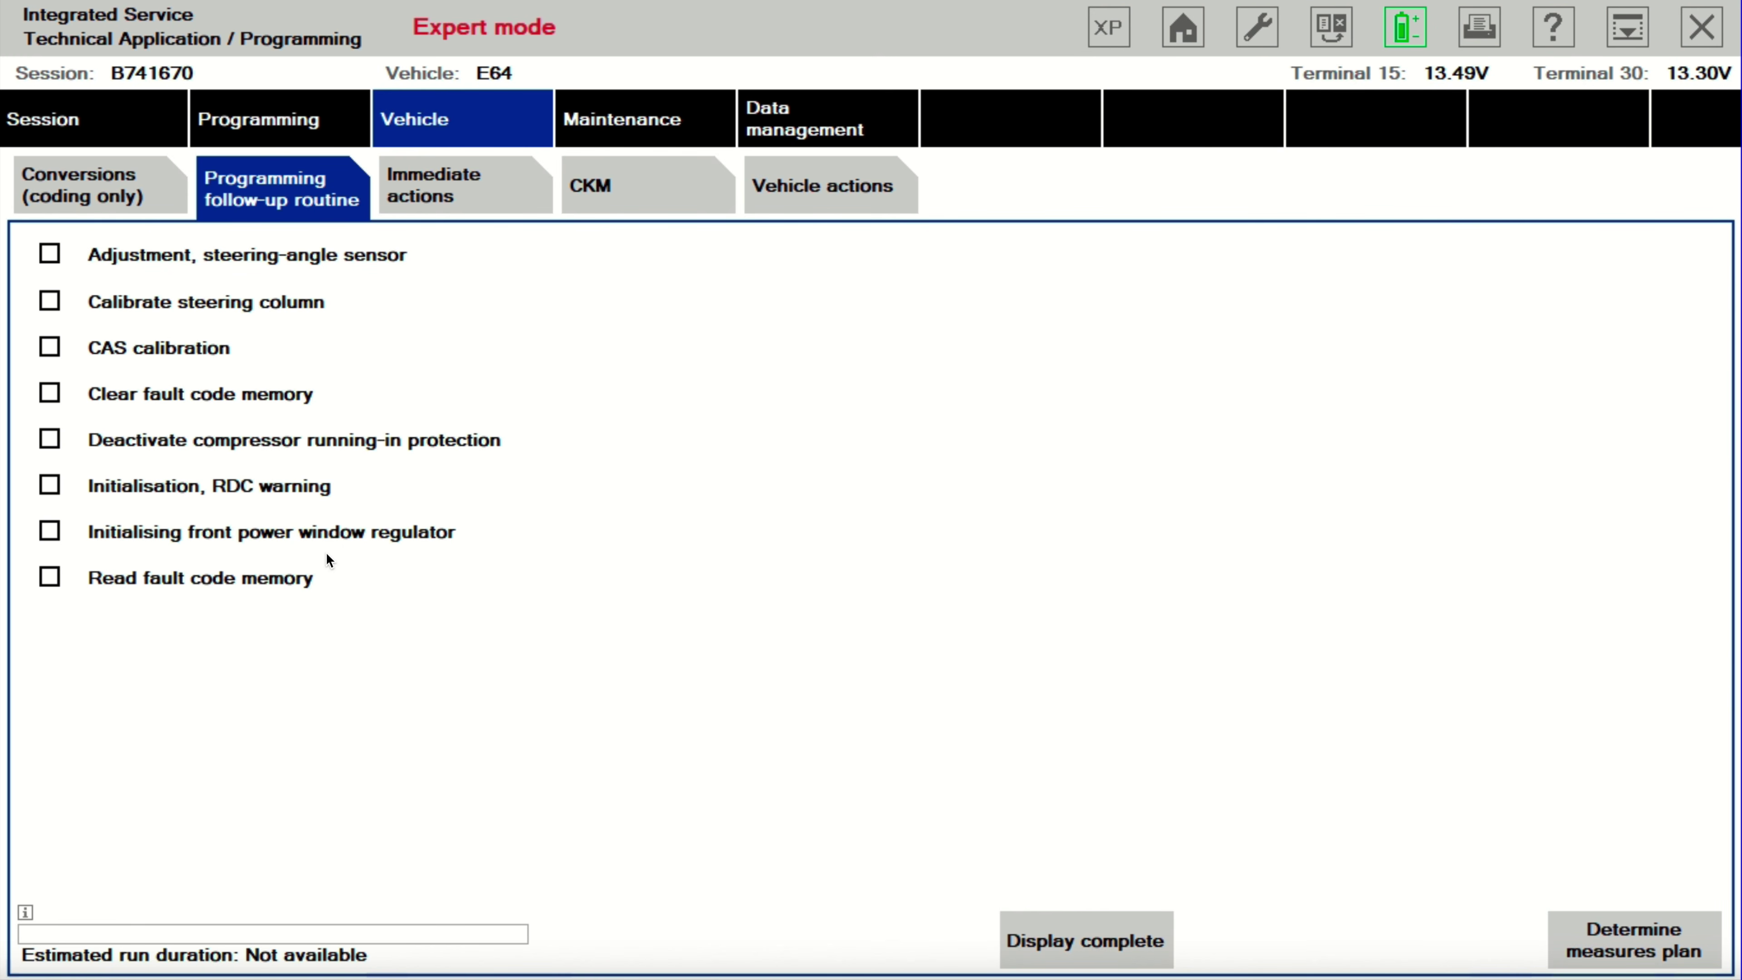
left_click(431, 189)
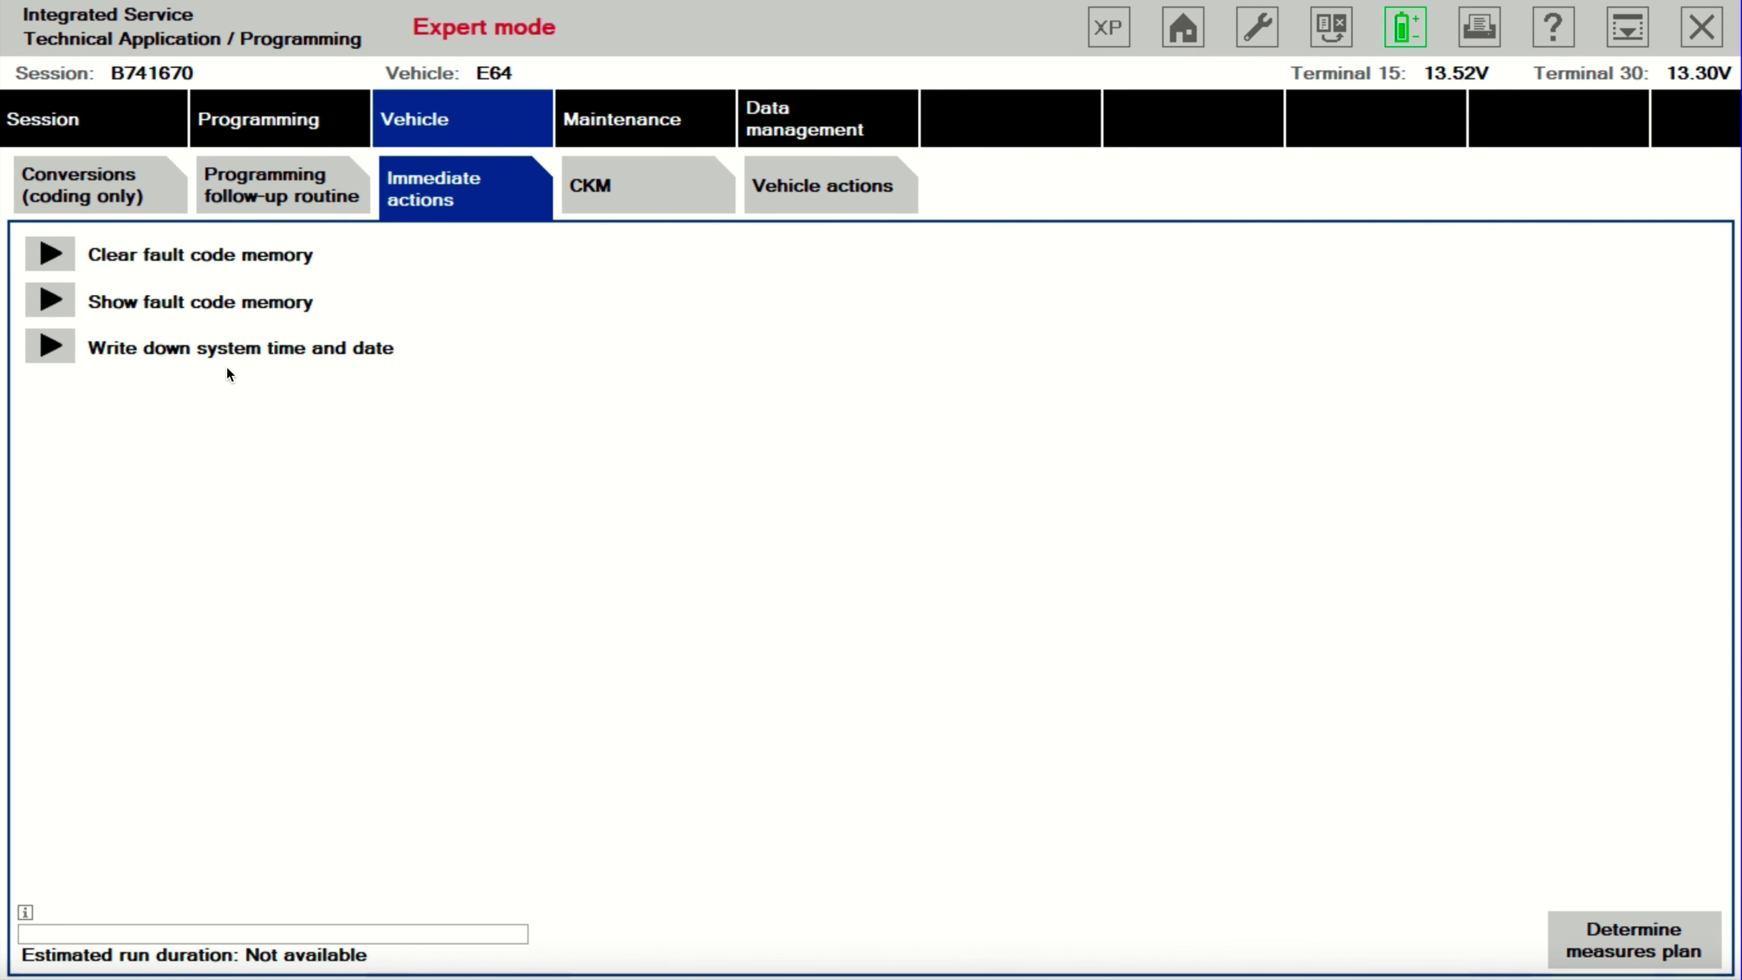
left_click(641, 182)
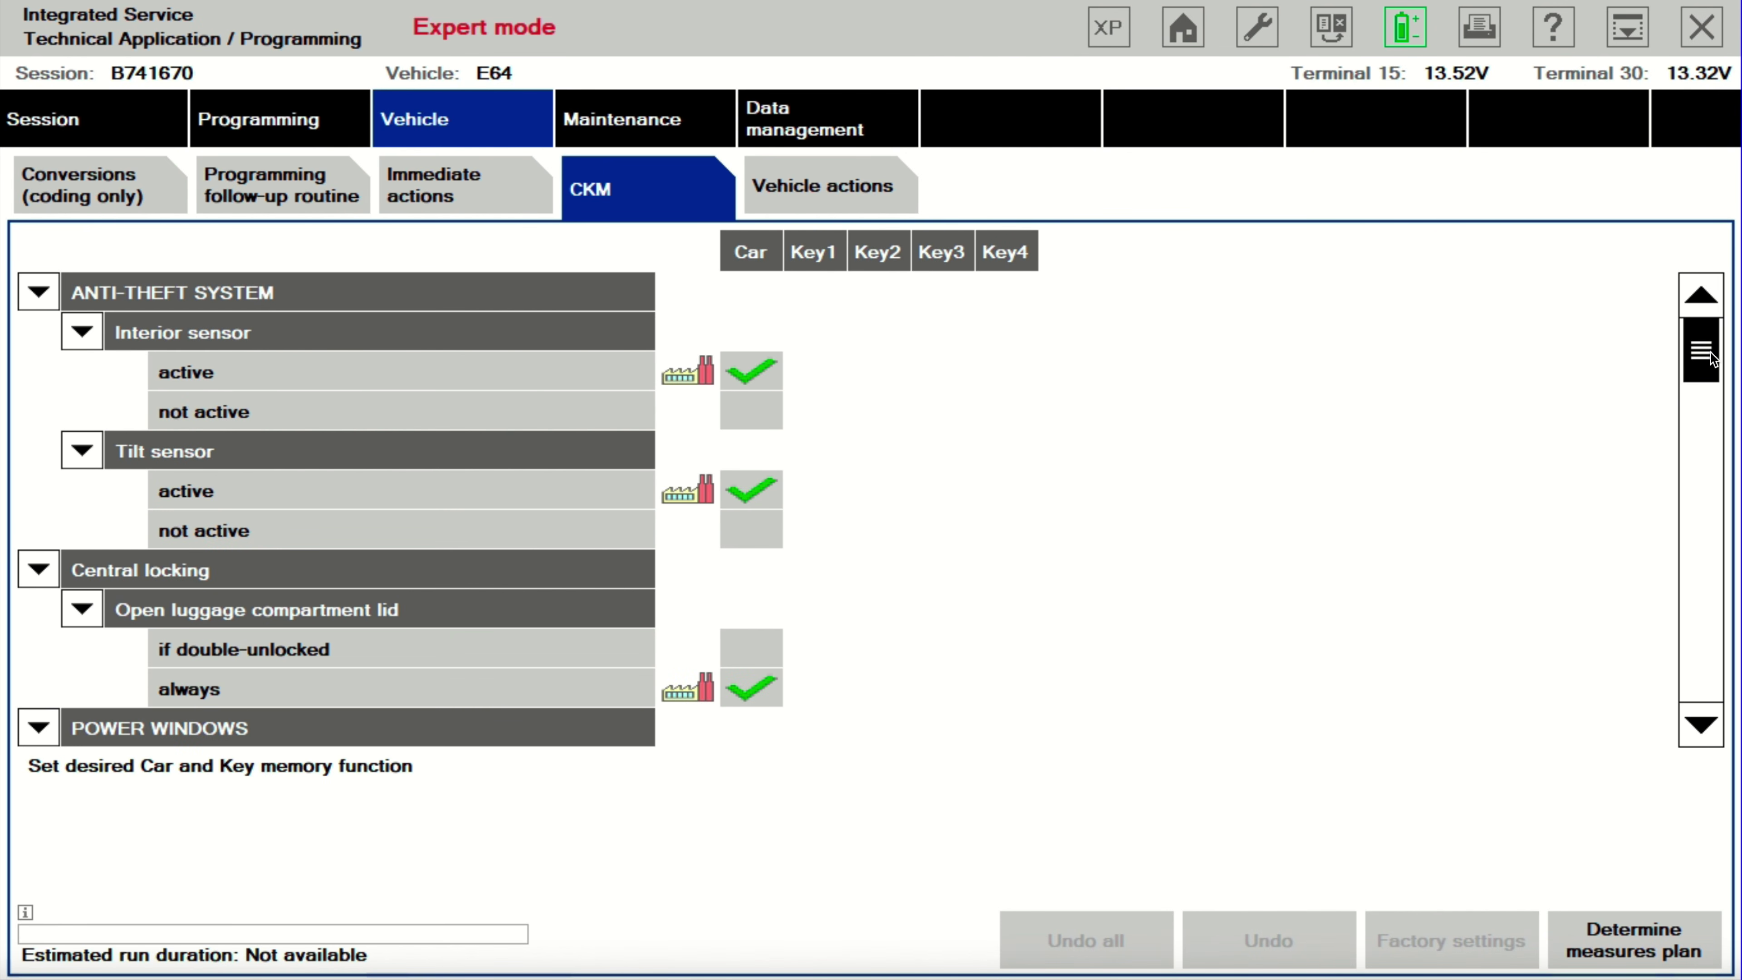
scroll(1709, 357, "down", 1)
scroll(1712, 349, "up", 1)
scroll(1713, 354, "down", 1)
left_click_drag(1713, 368, 1711, 526)
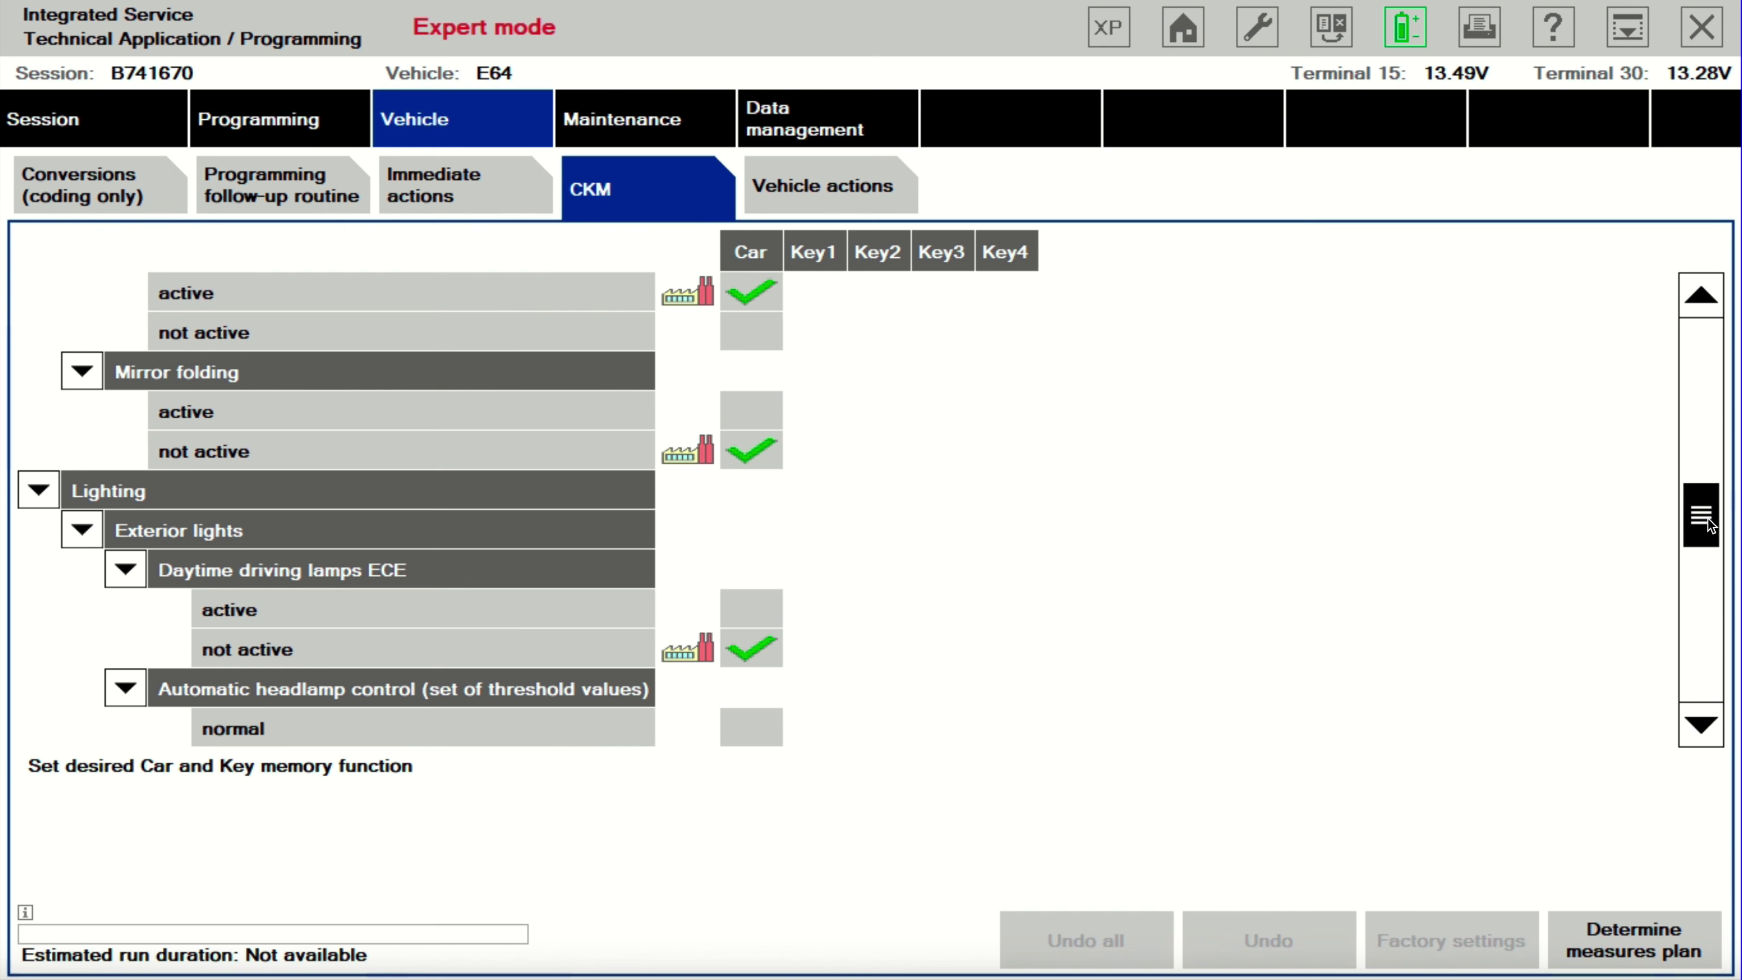
left_click_drag(1711, 529, 1711, 546)
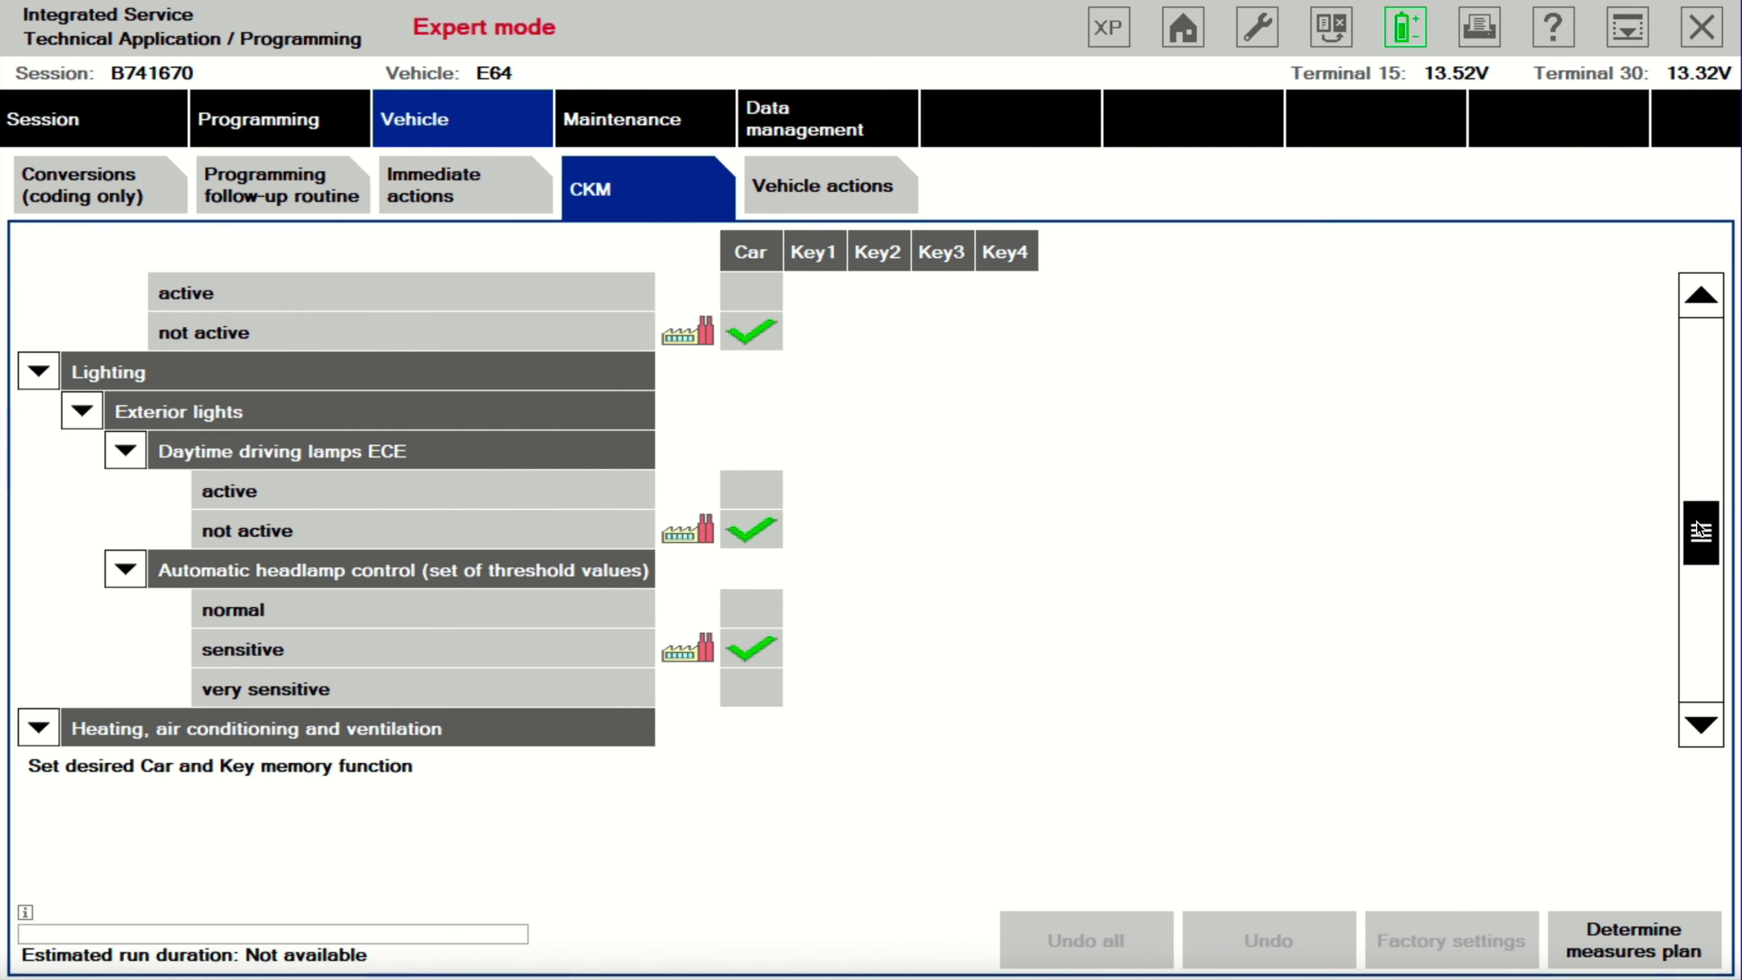
left_click_drag(1701, 530, 1735, 330)
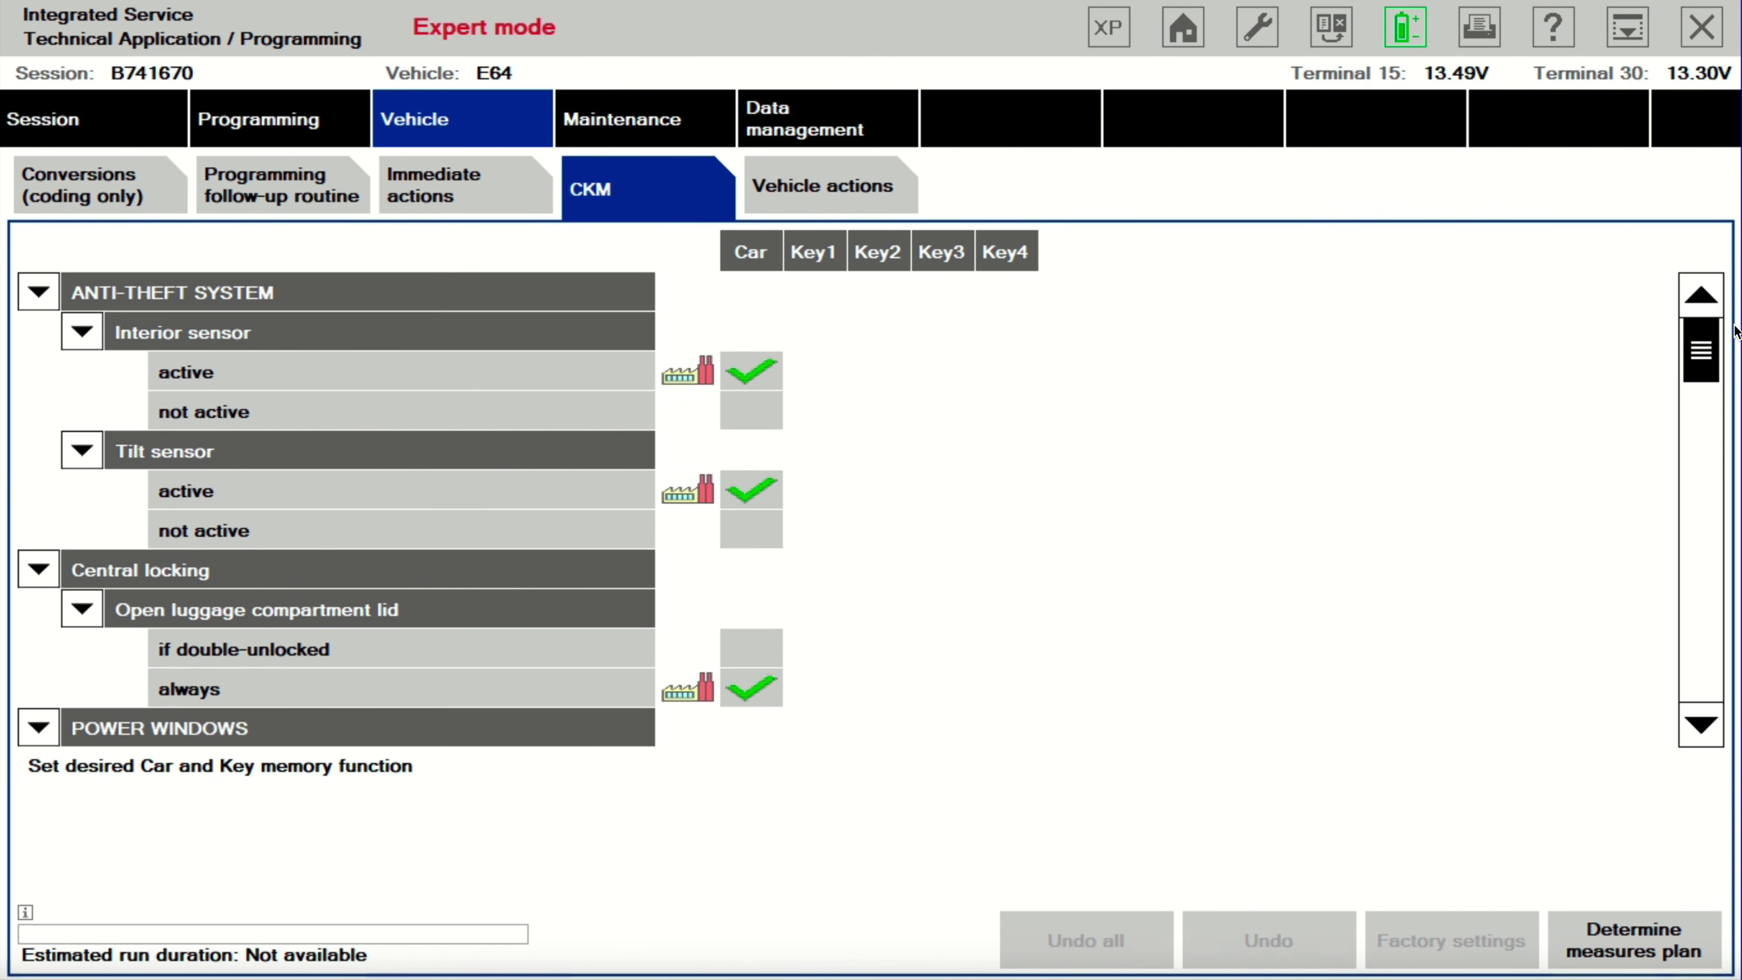
- Check the options offered under vehicle actions, maintenance and data management
left_click(804, 187)
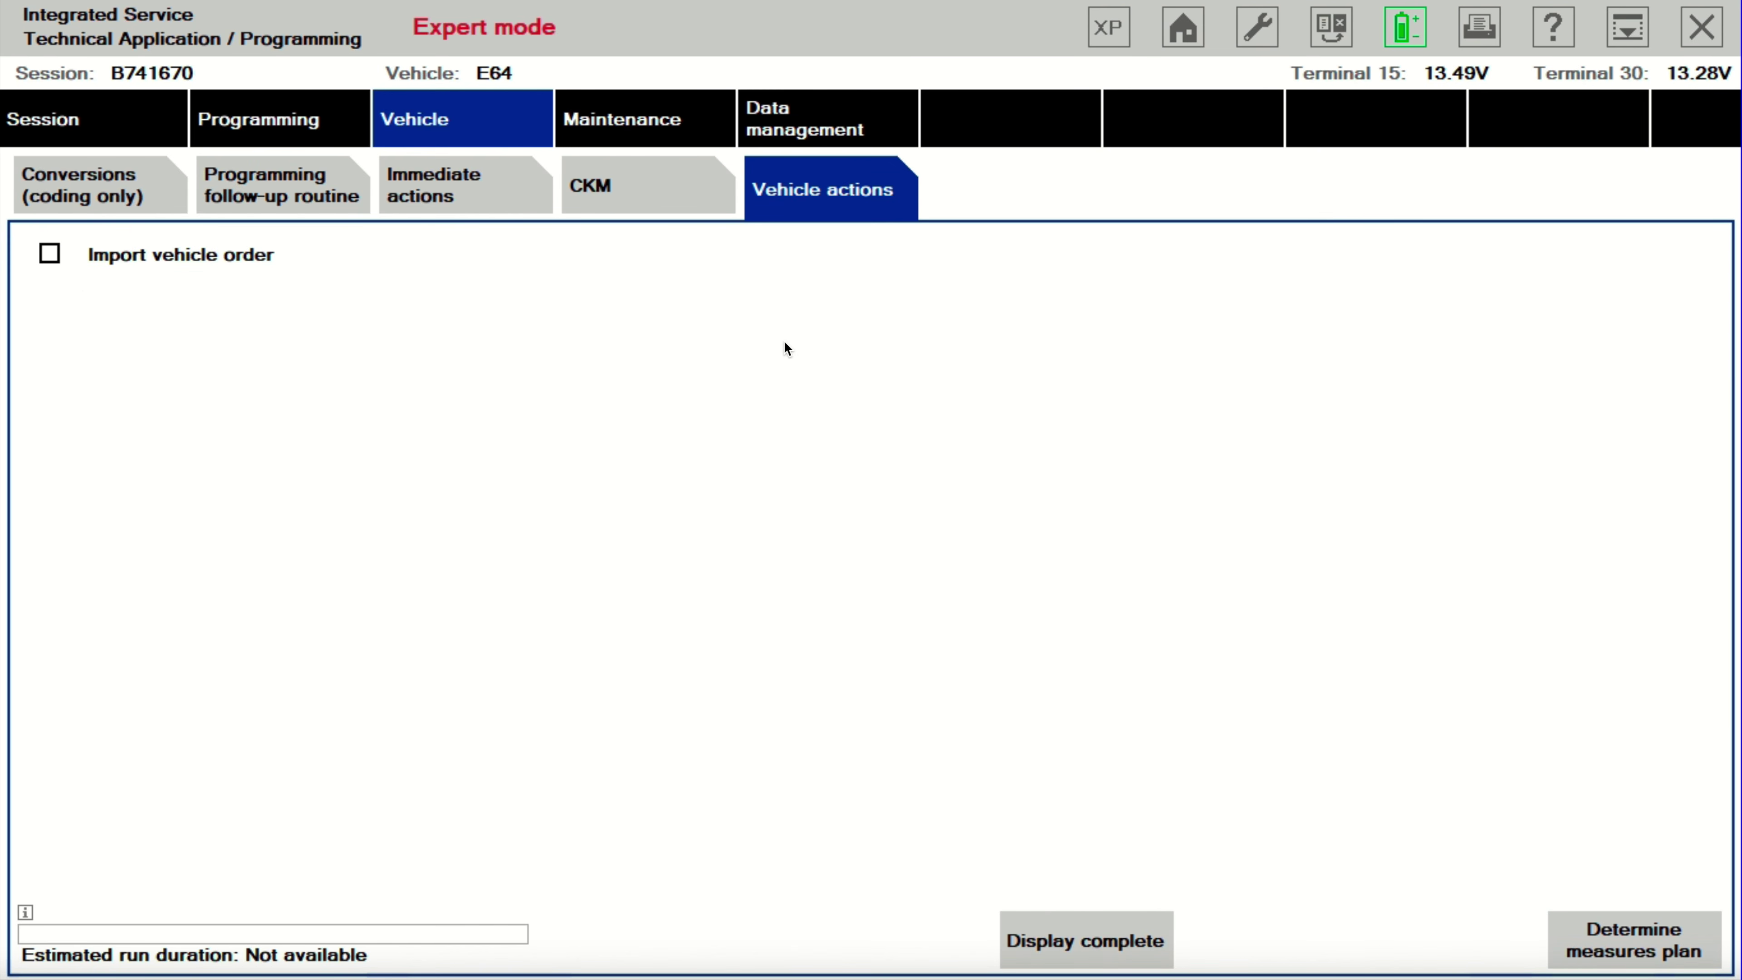
left_click(632, 134)
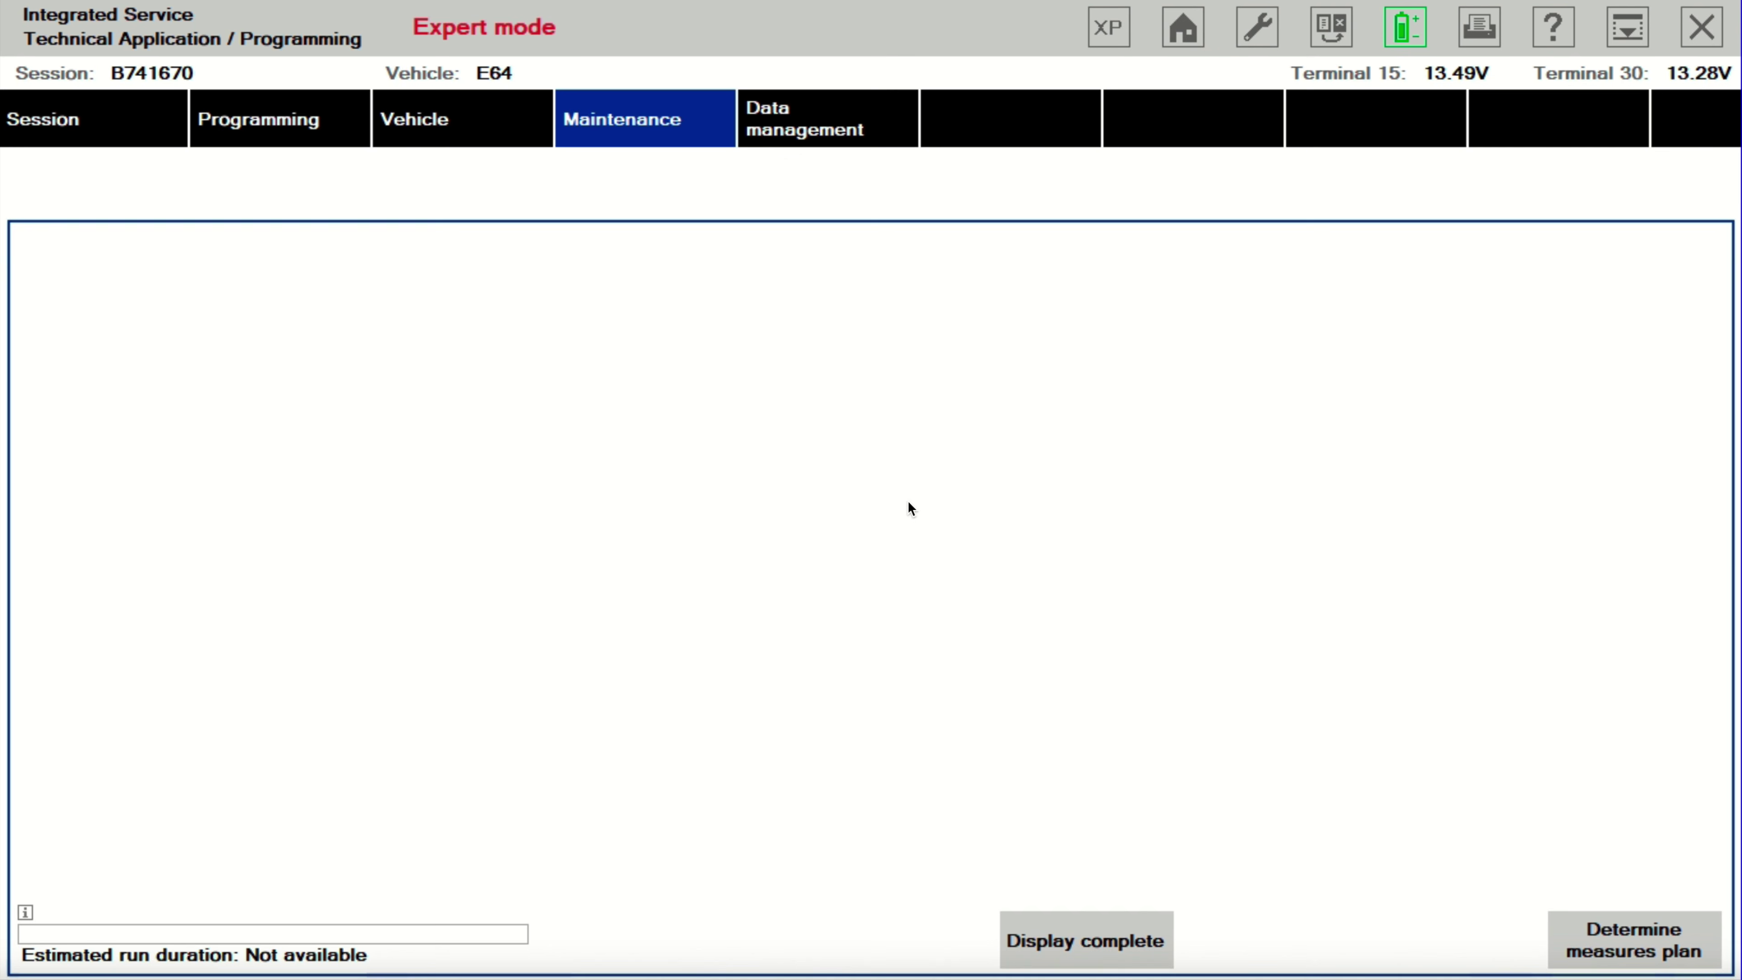
left_click(782, 126)
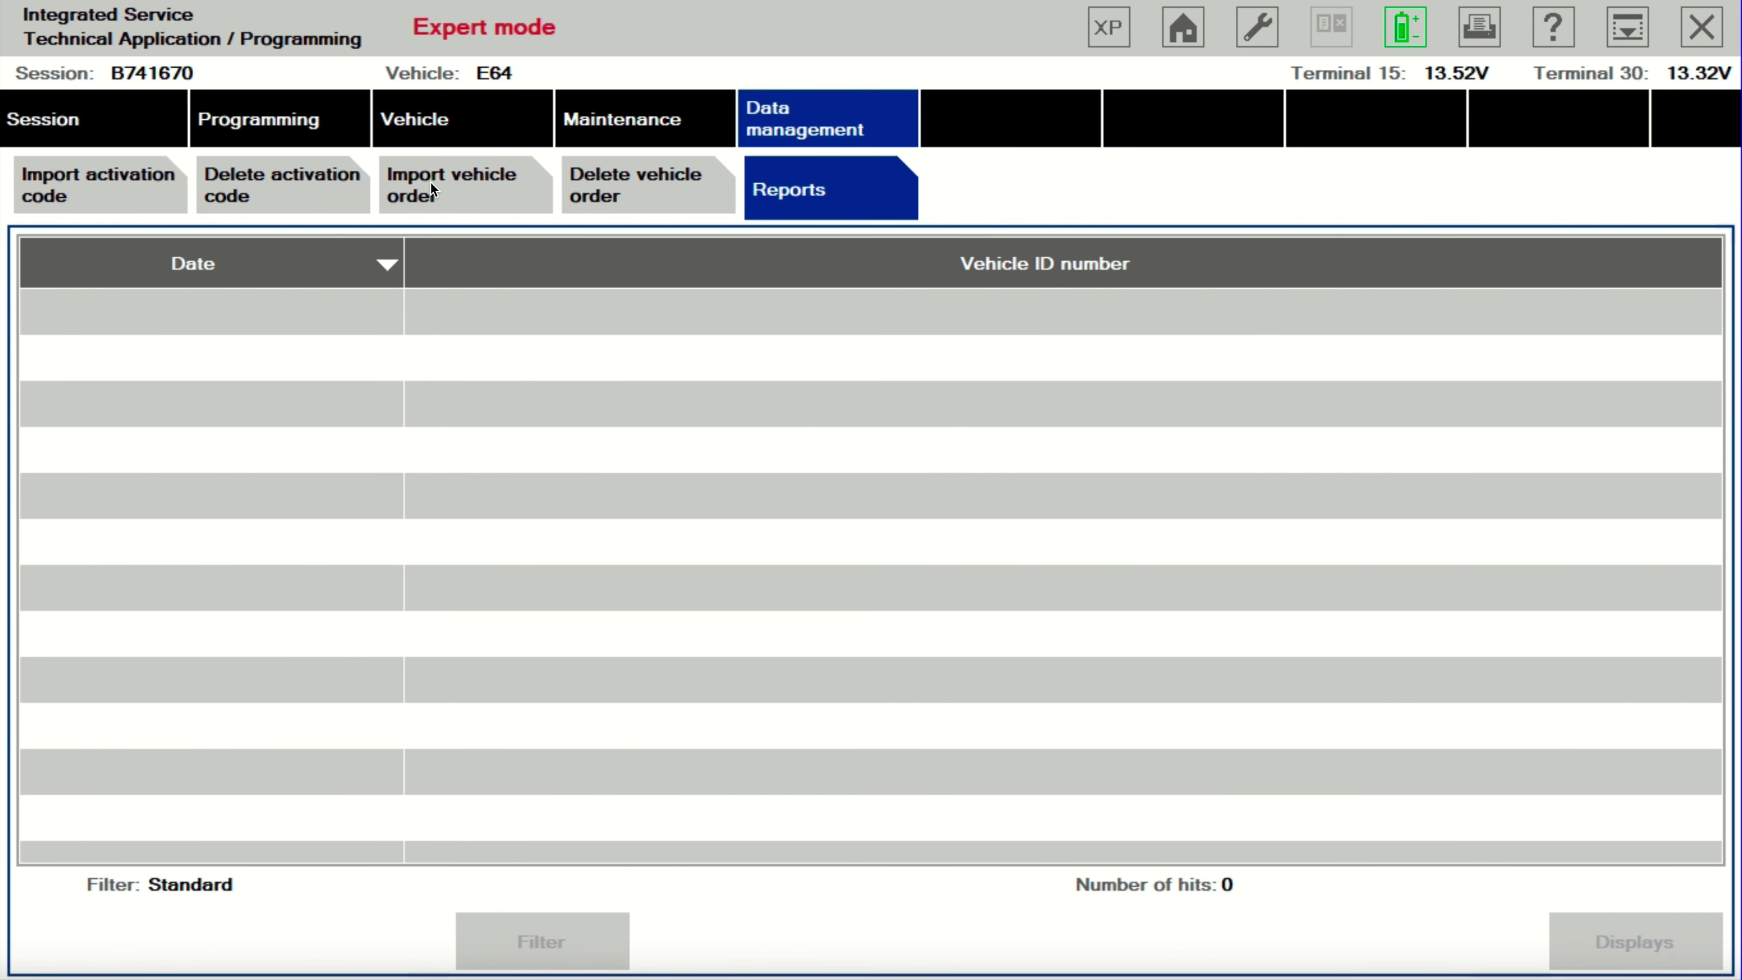
- Determine the measures plan for the oil service interval conversion and review its header data, control module tree and action list
left_click(472, 137)
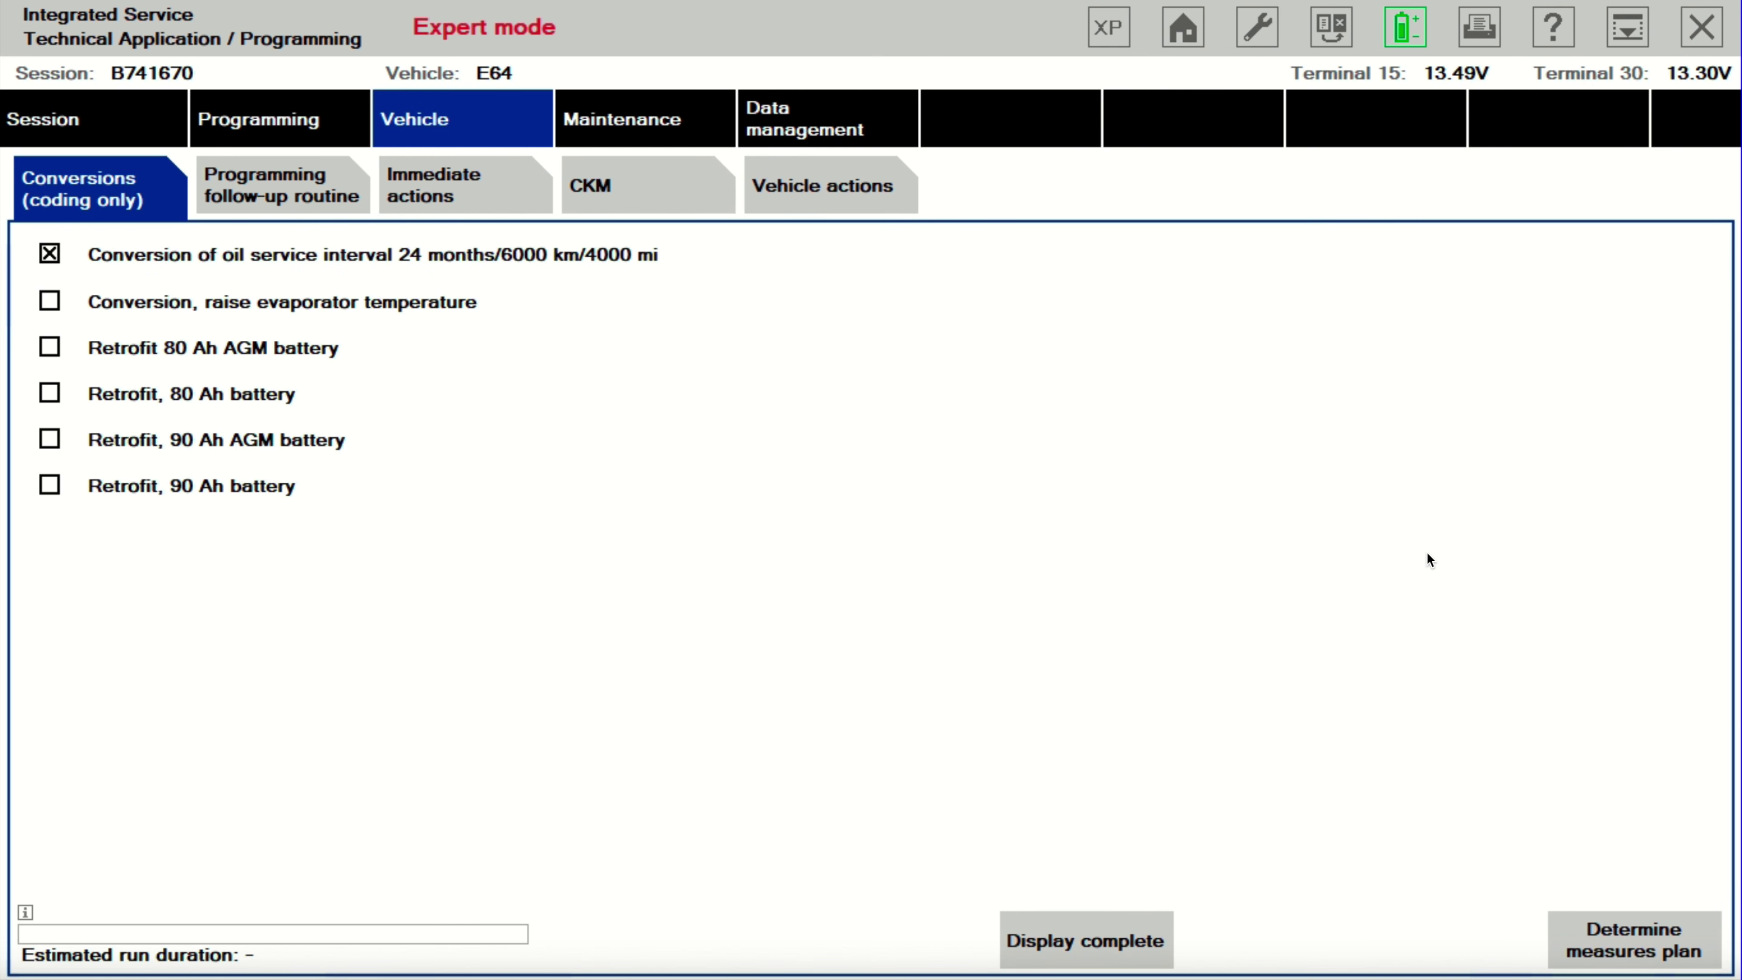
left_click(1612, 932)
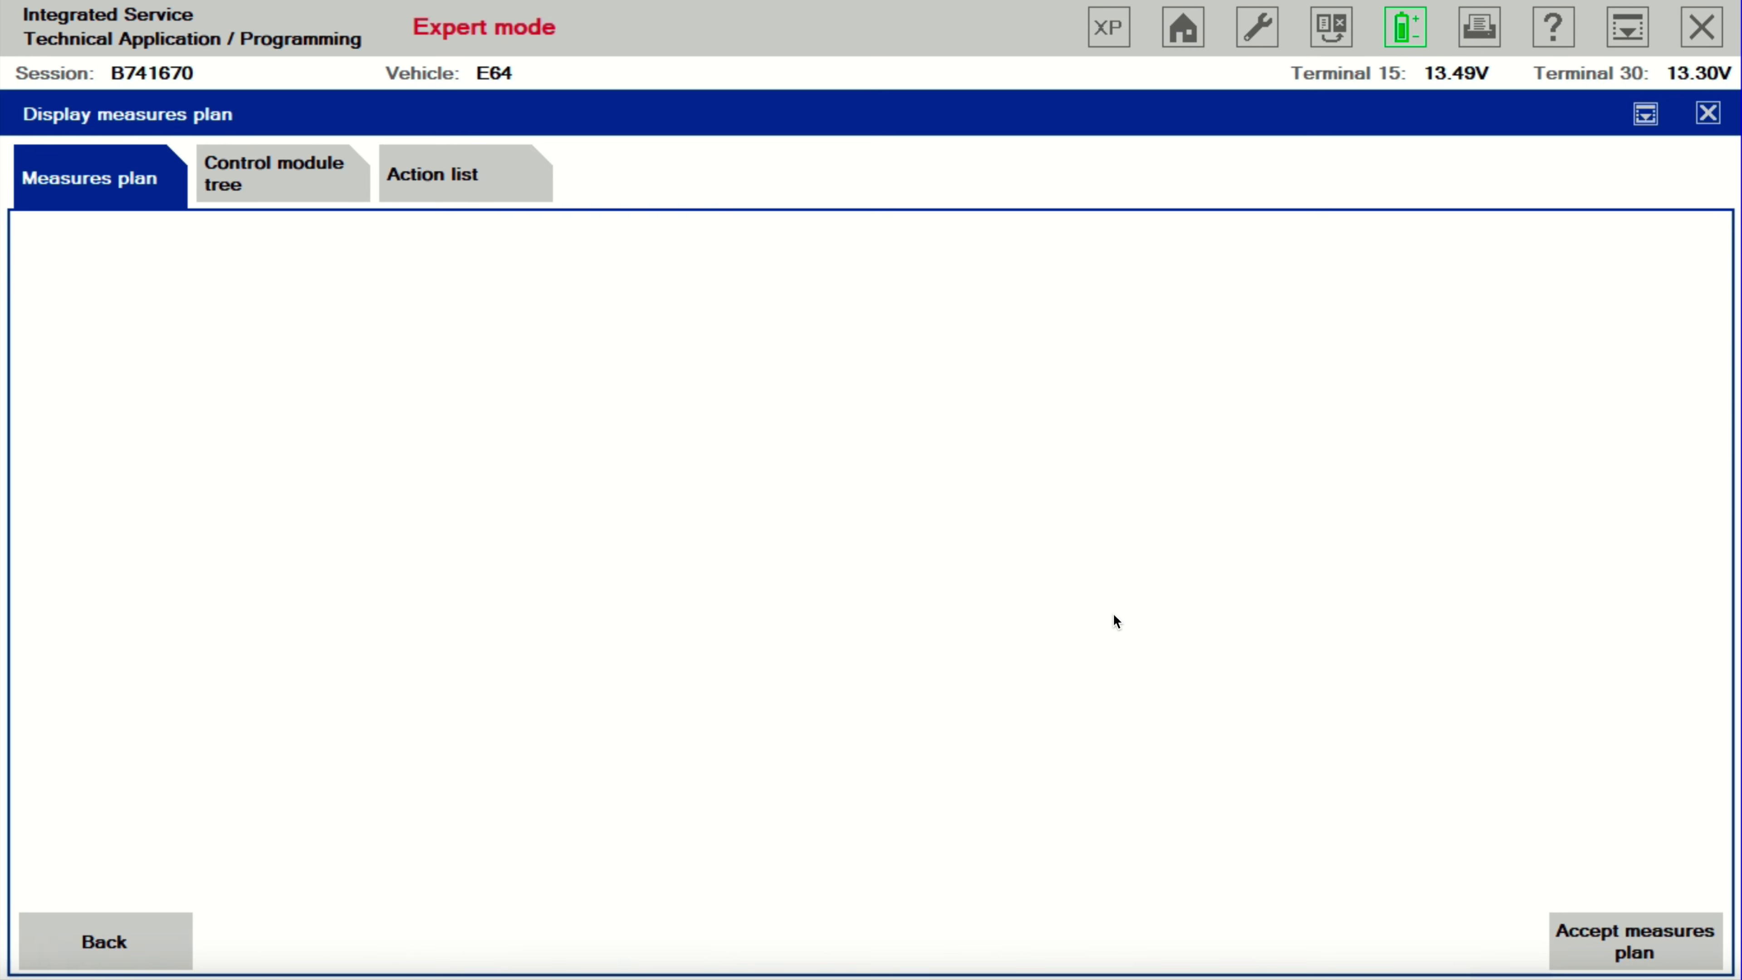
scroll(699, 640, "down", 5)
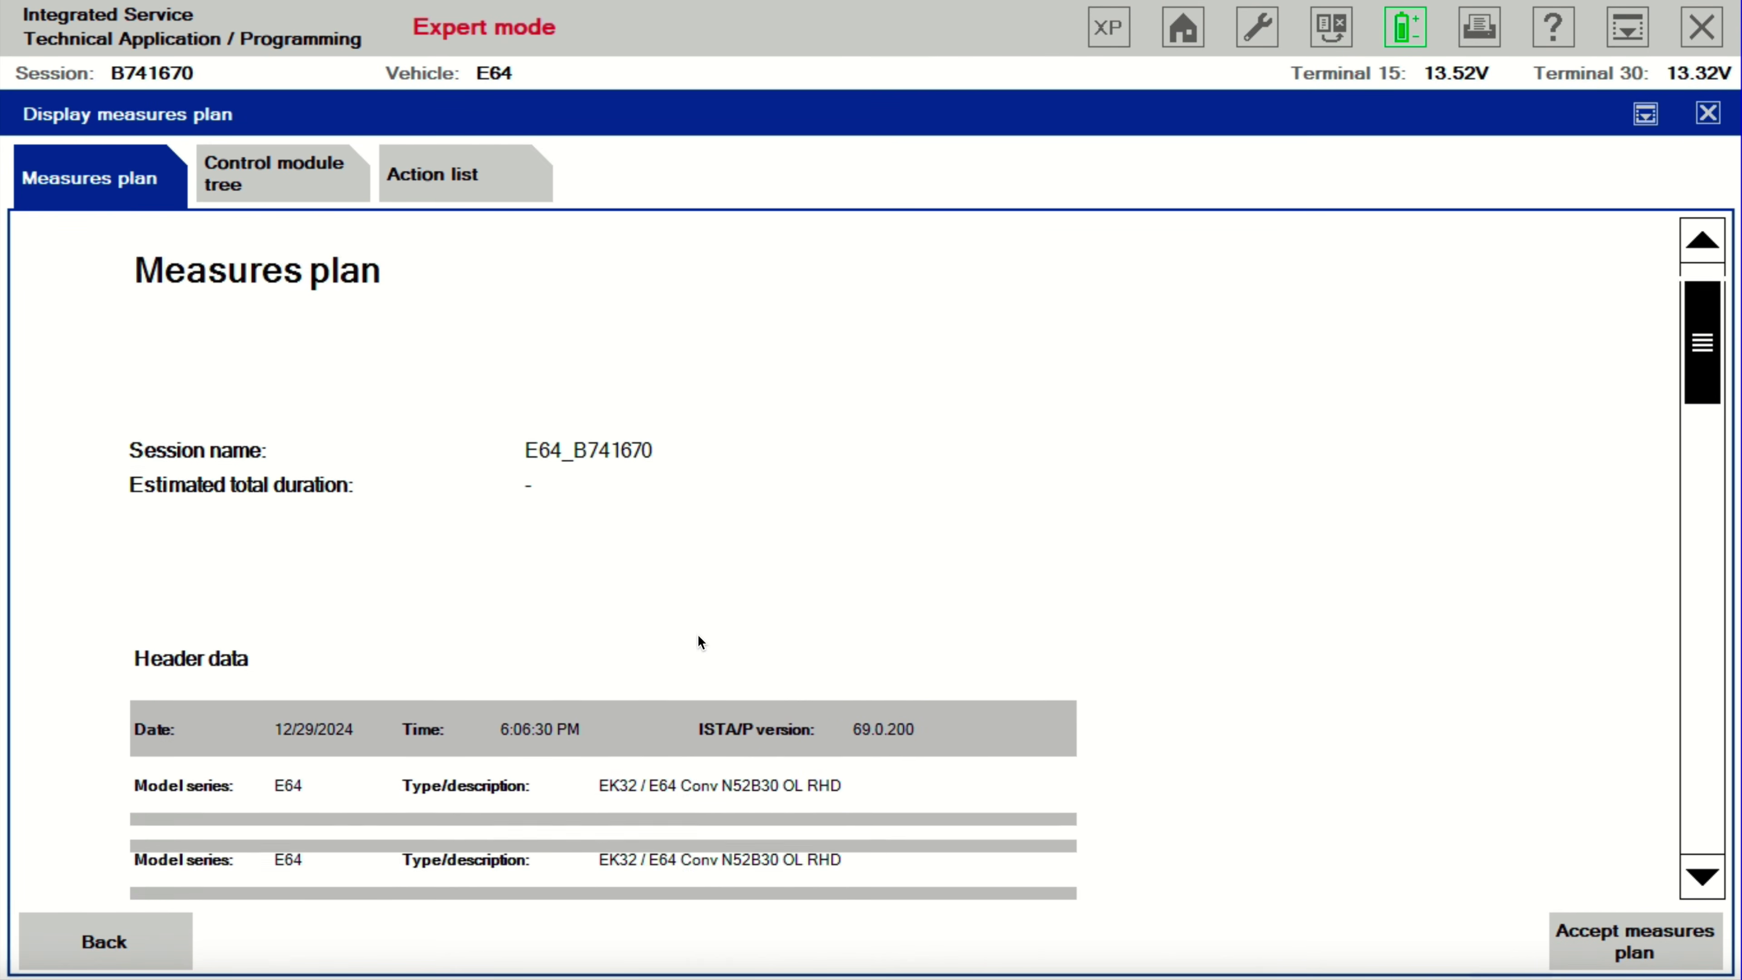
scroll(700, 640, "down", 2)
scroll(699, 639, "up", 1)
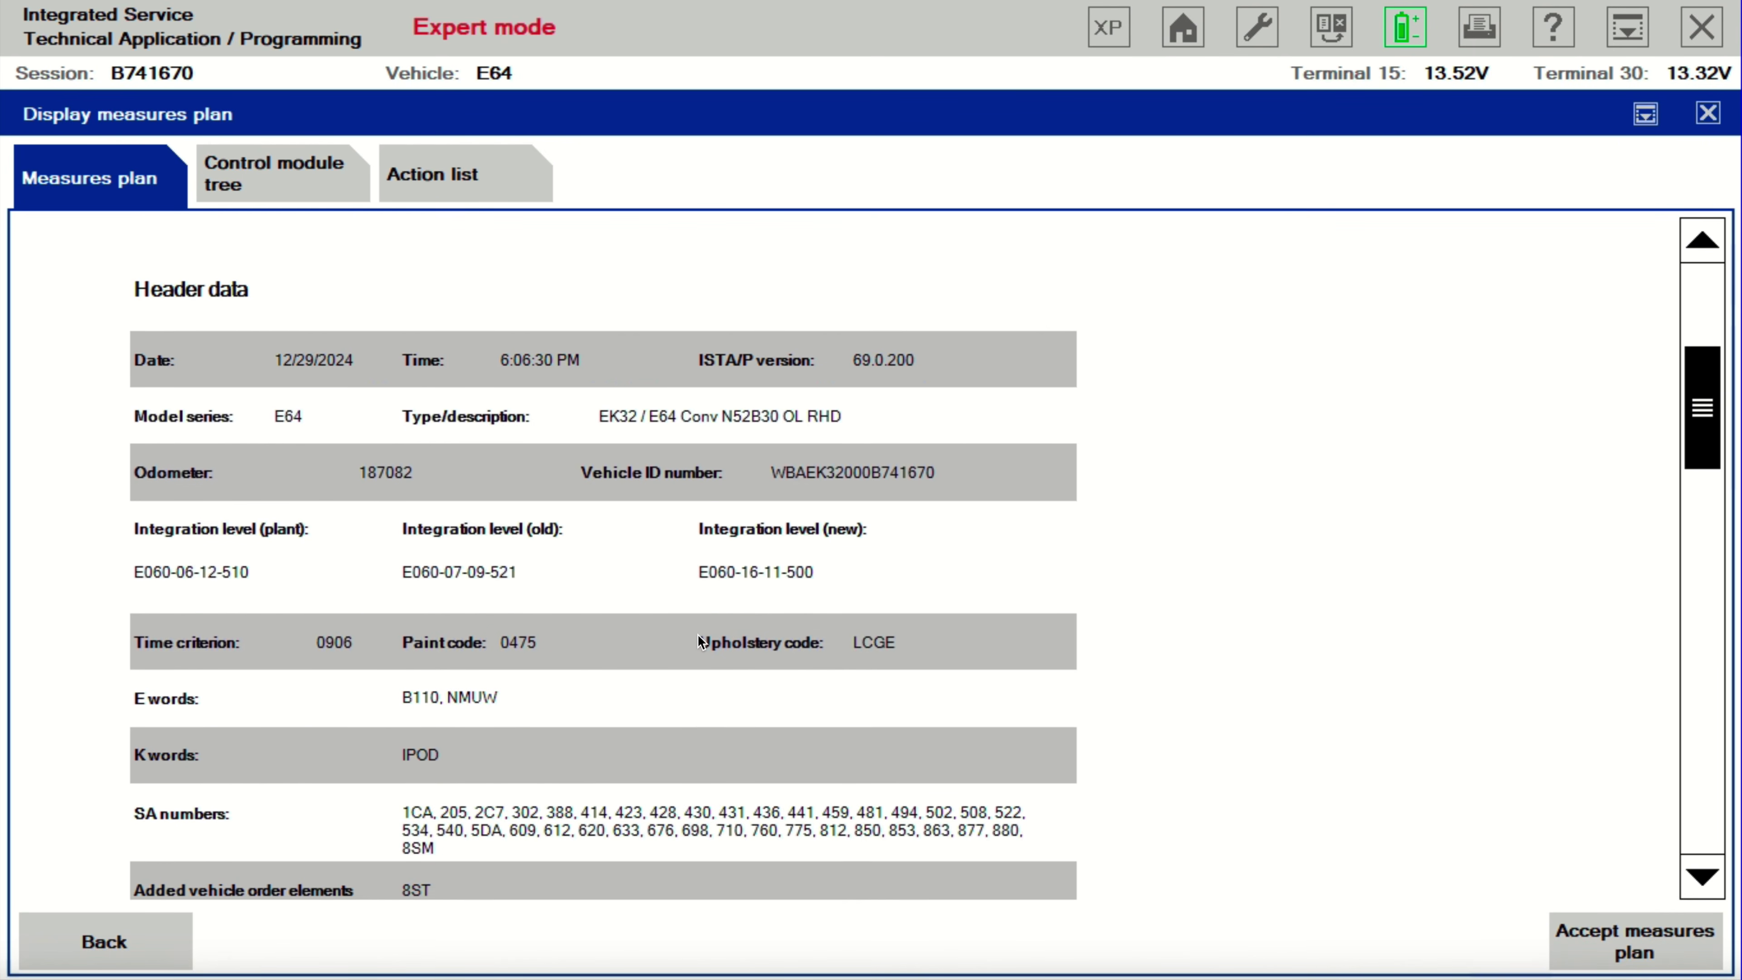
scroll(697, 633, "up", 3)
left_click(273, 180)
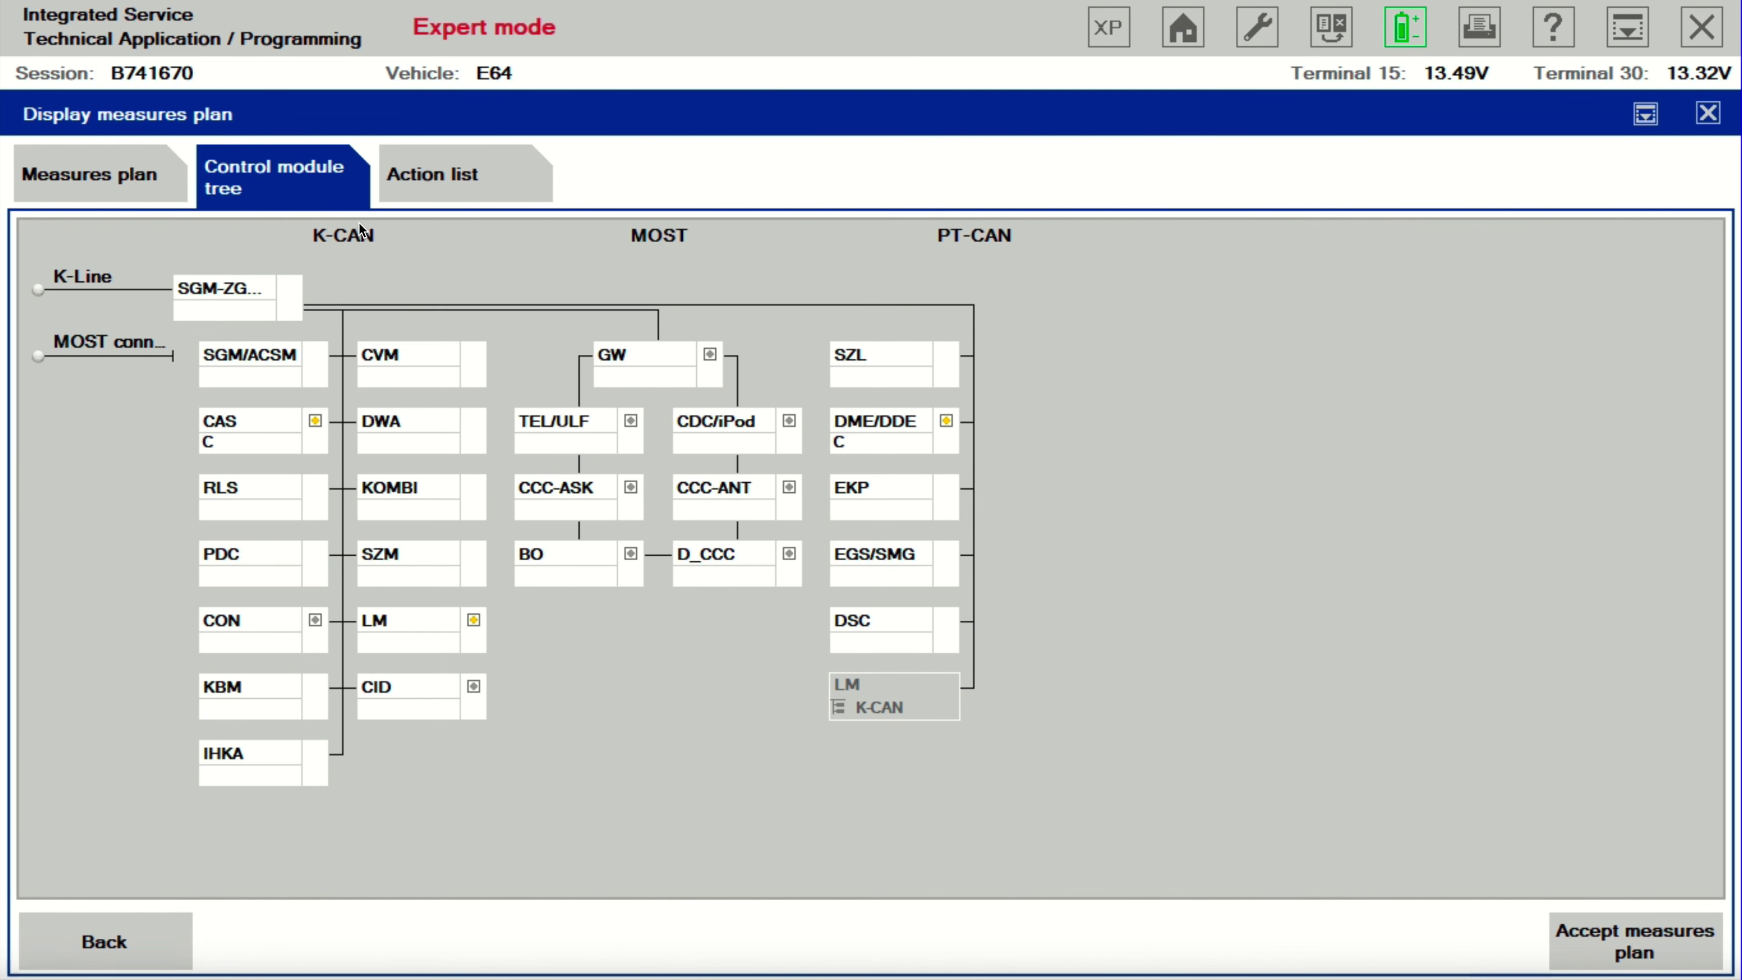
left_click(148, 195)
left_click(452, 170)
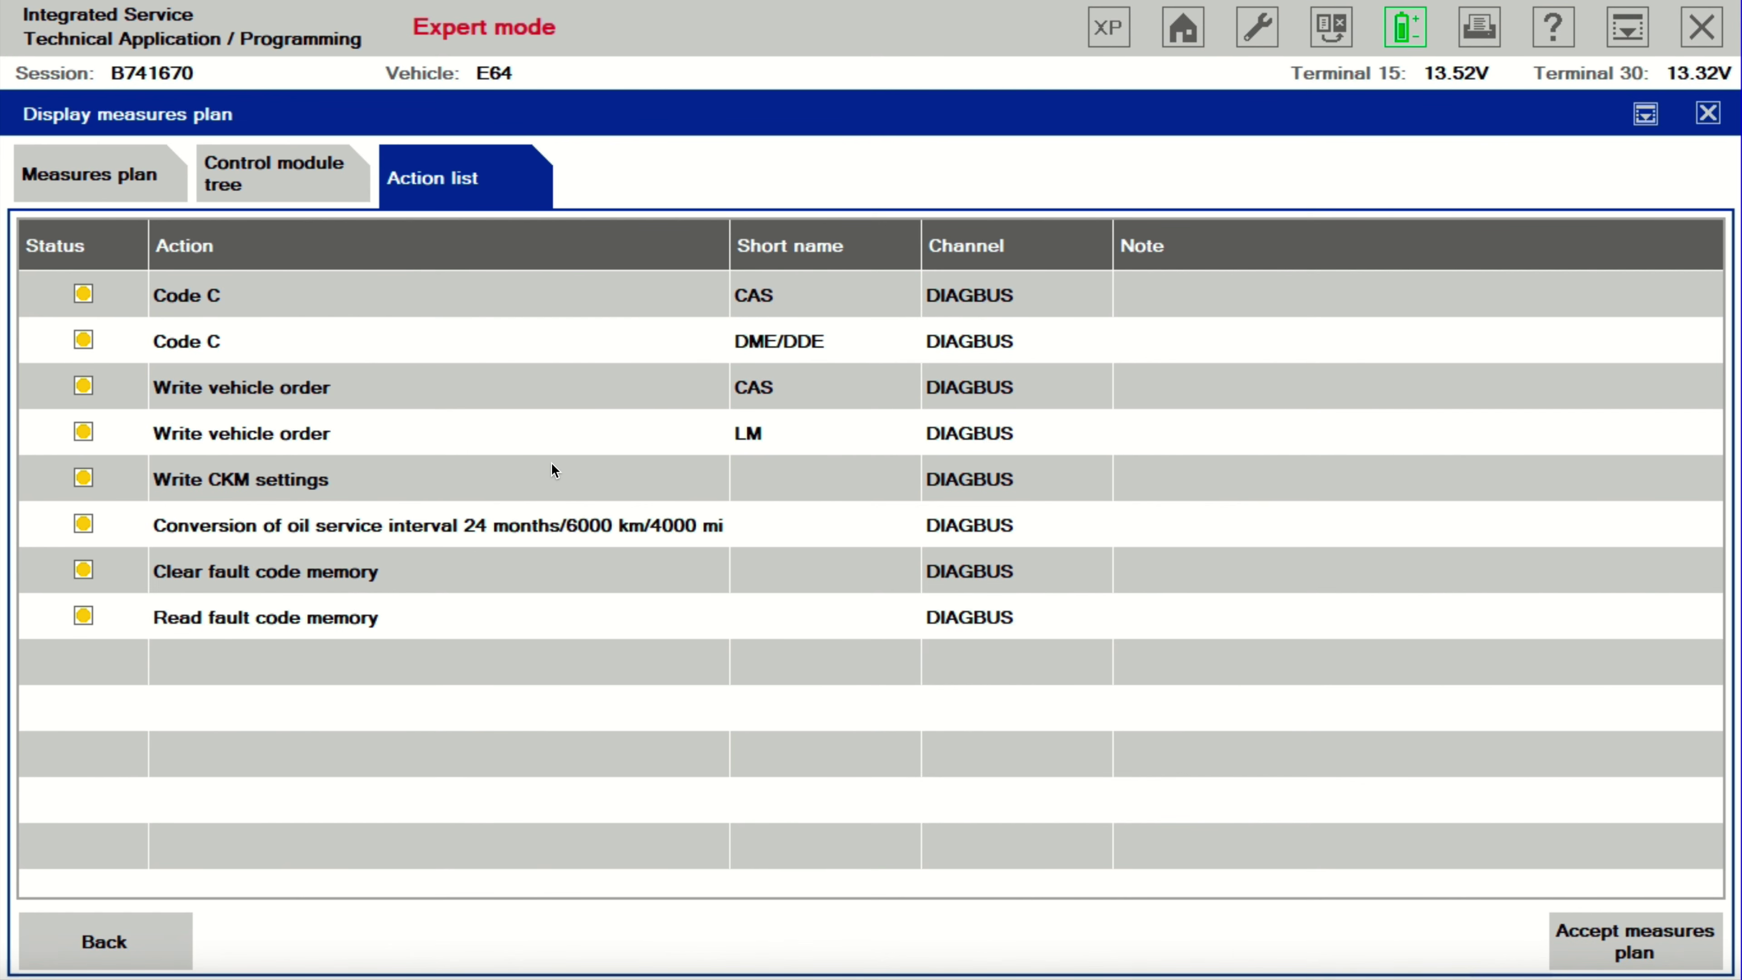
- Accept the measures plan and monitor its execution in the action list and control module tree
left_click(1626, 940)
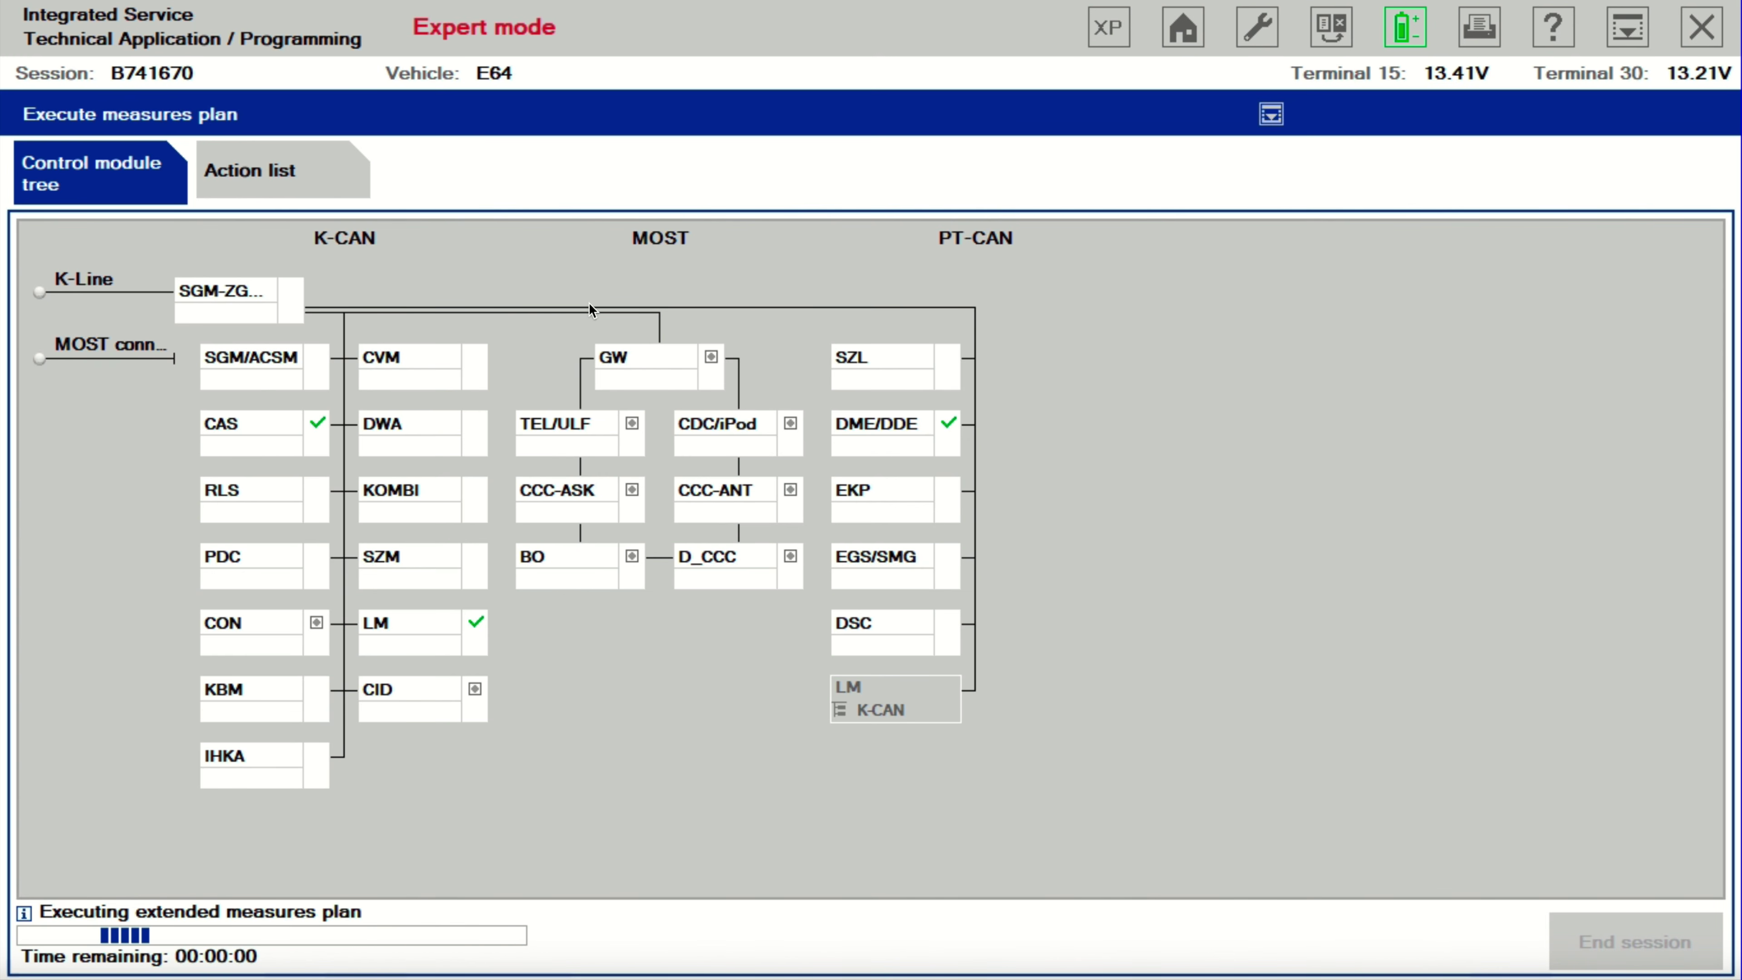
left_click(288, 172)
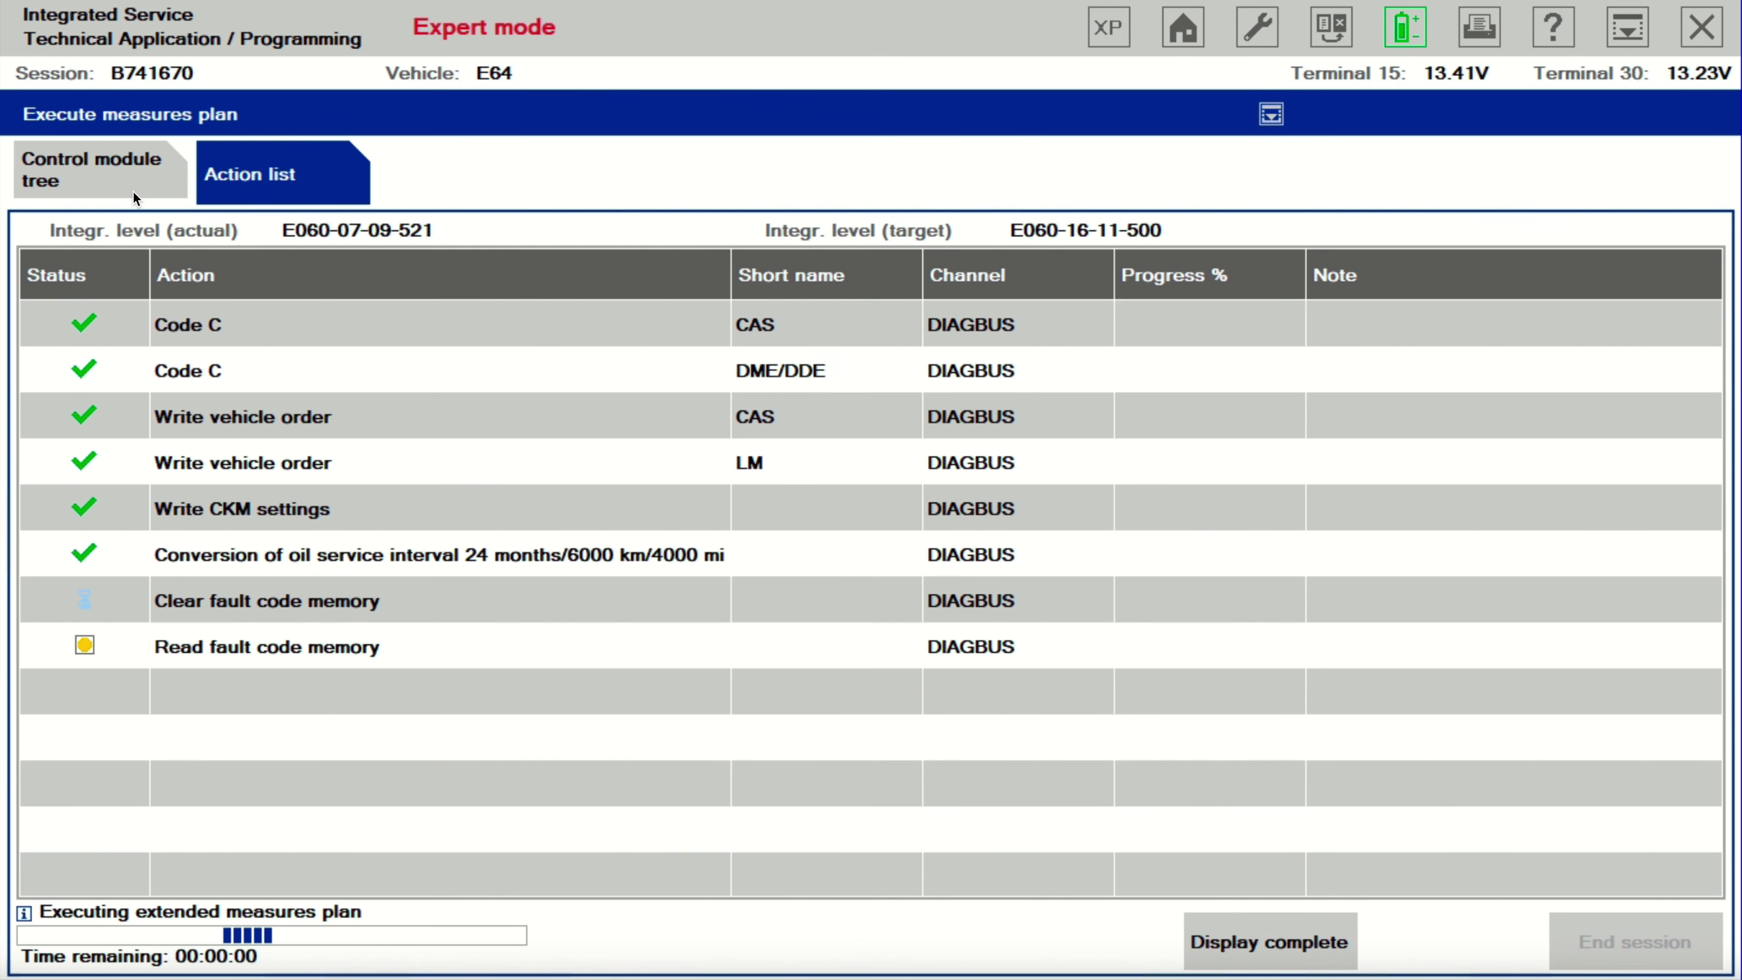
left_click(113, 175)
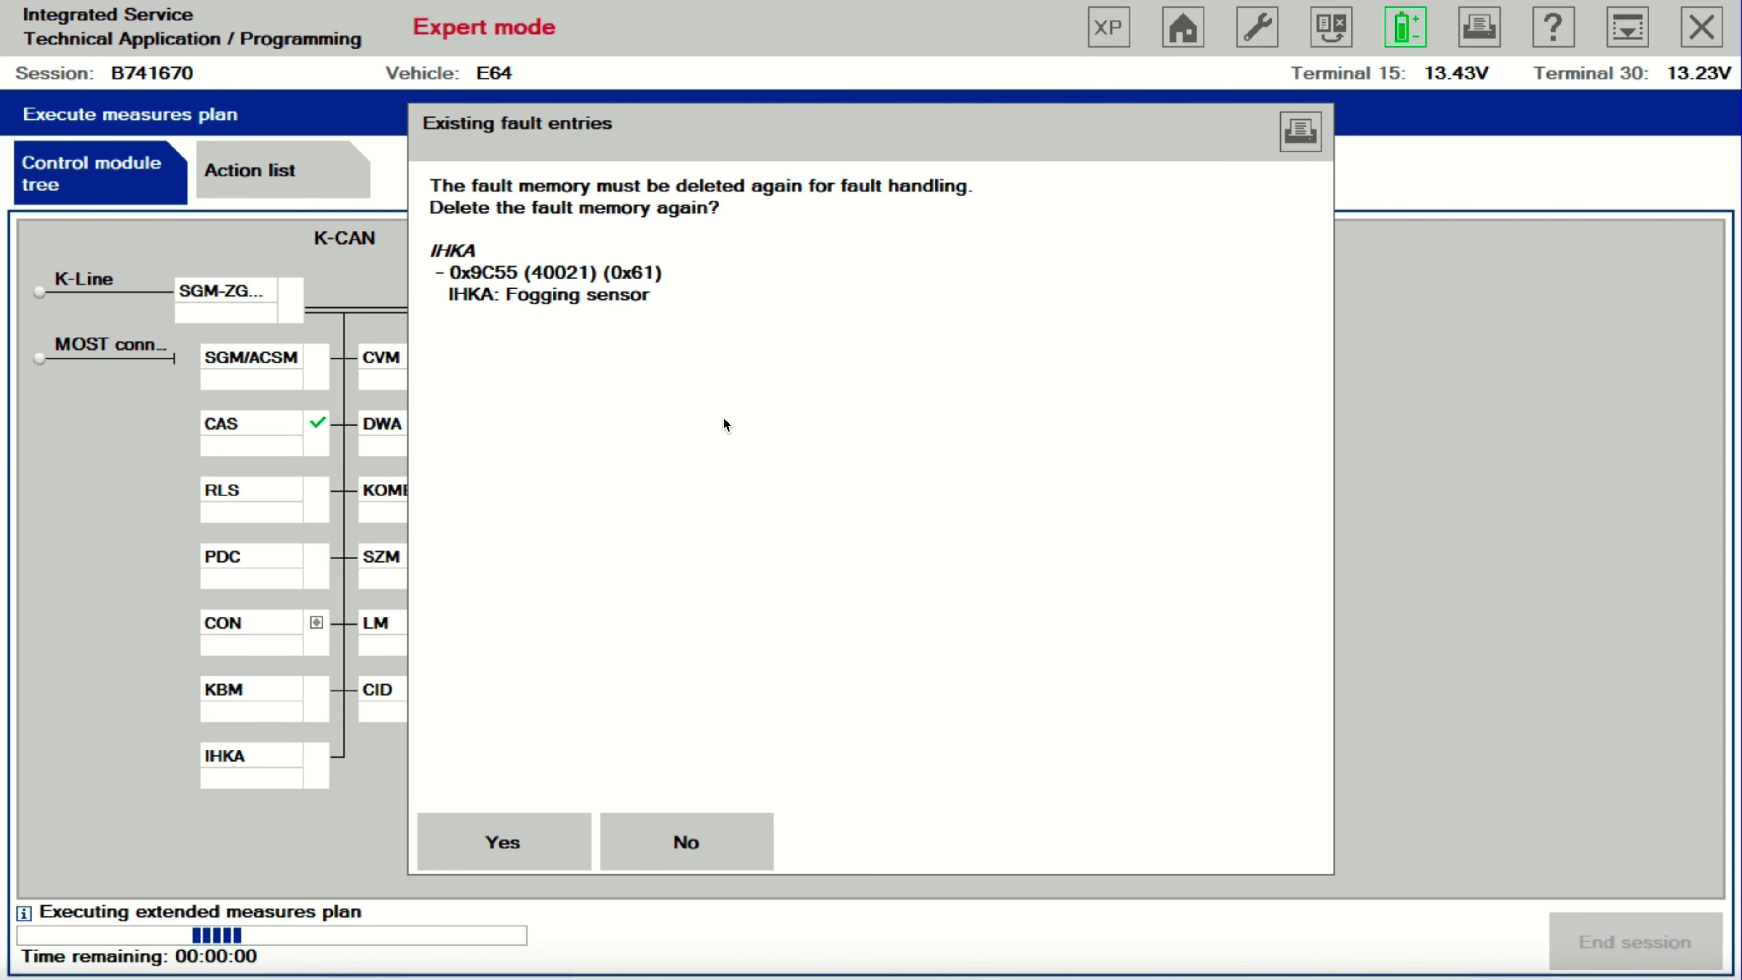
- Decline deleting the fault memory again and acknowledge the completion note about remaining fault code entries
left_click(678, 845)
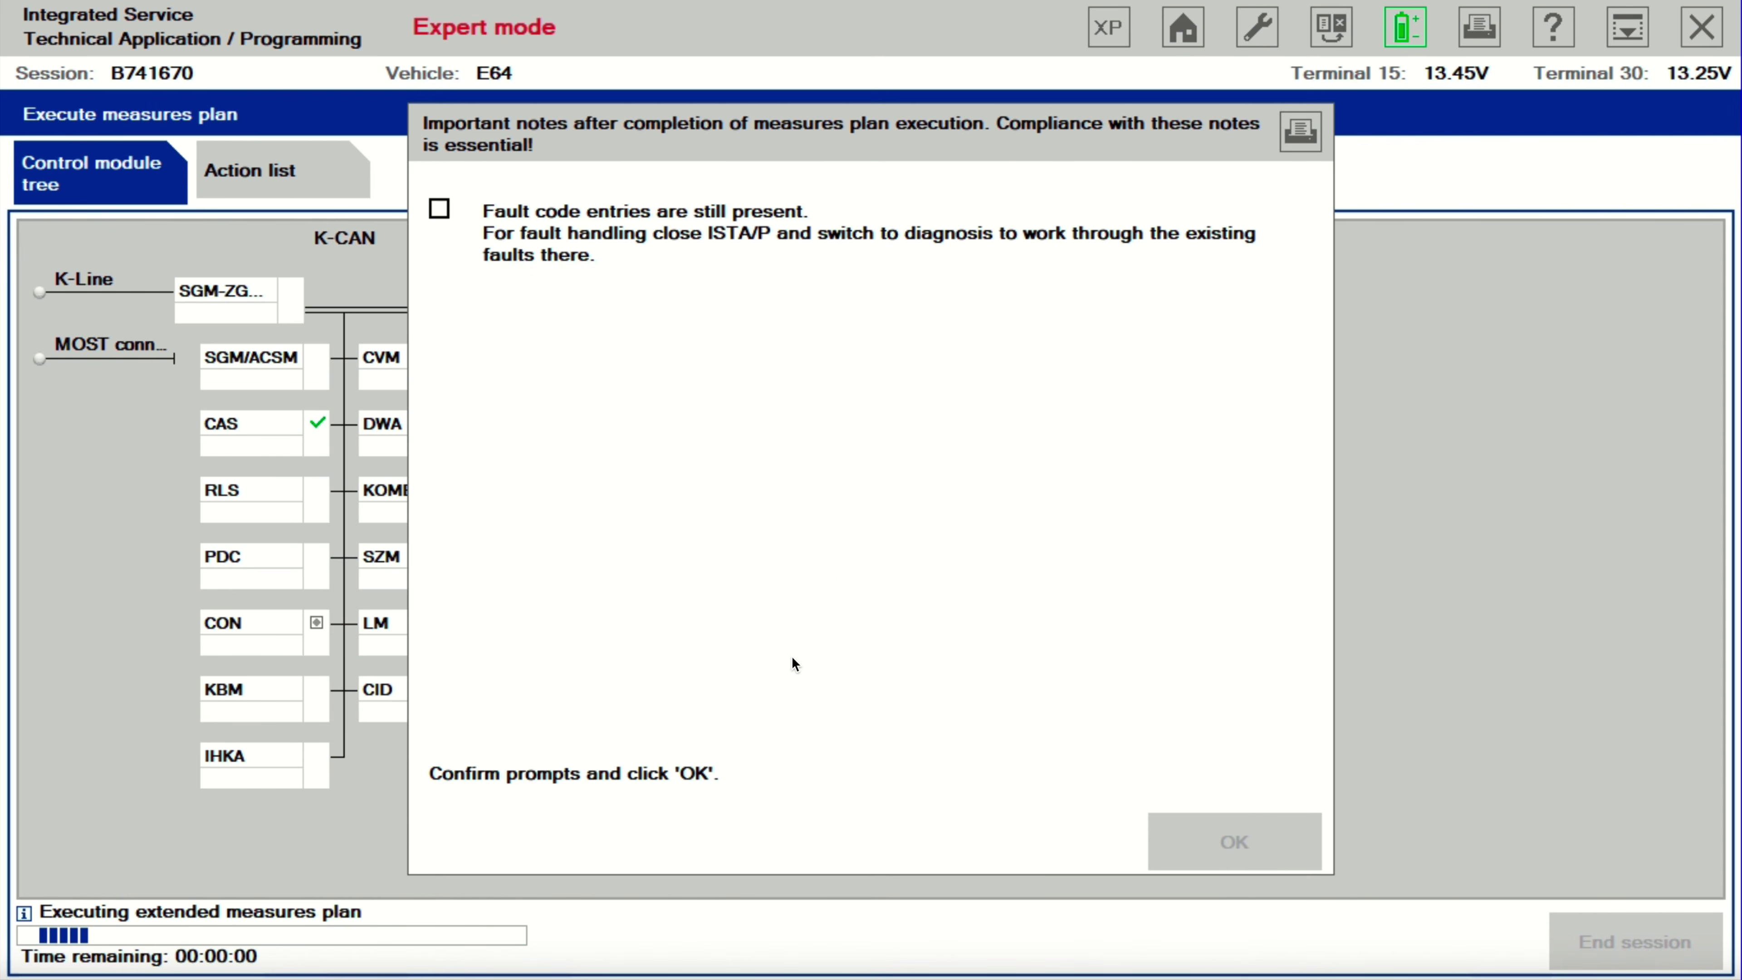
left_click(439, 208)
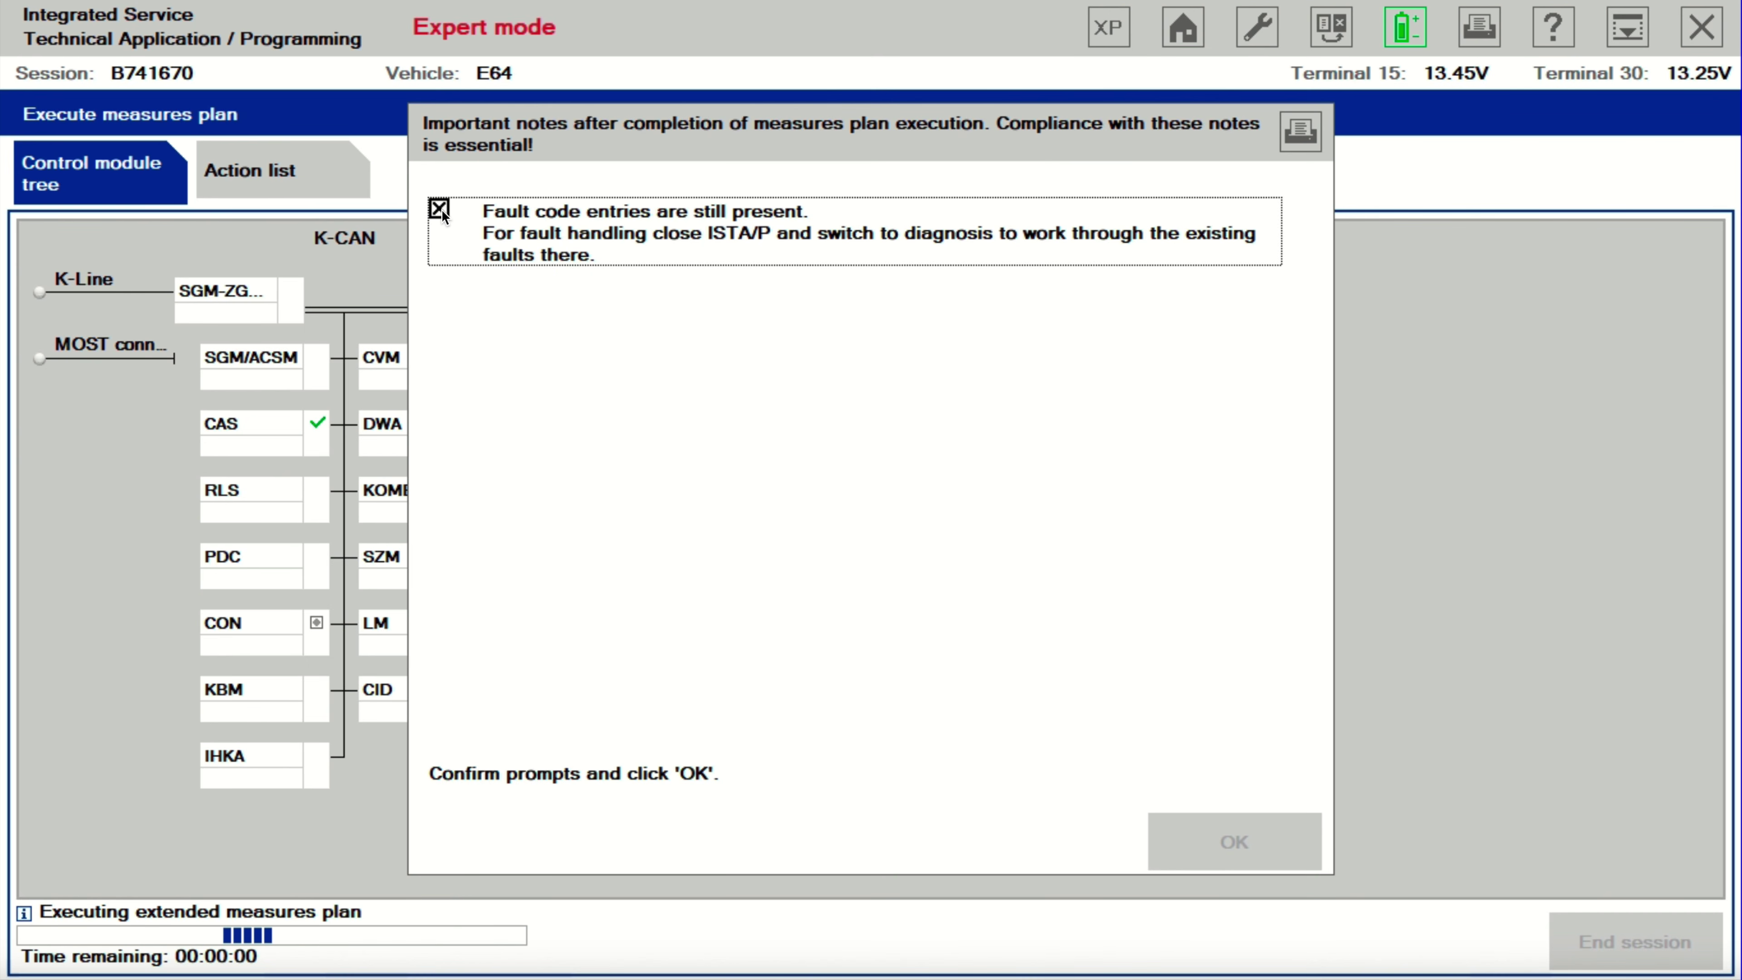
left_click(1218, 841)
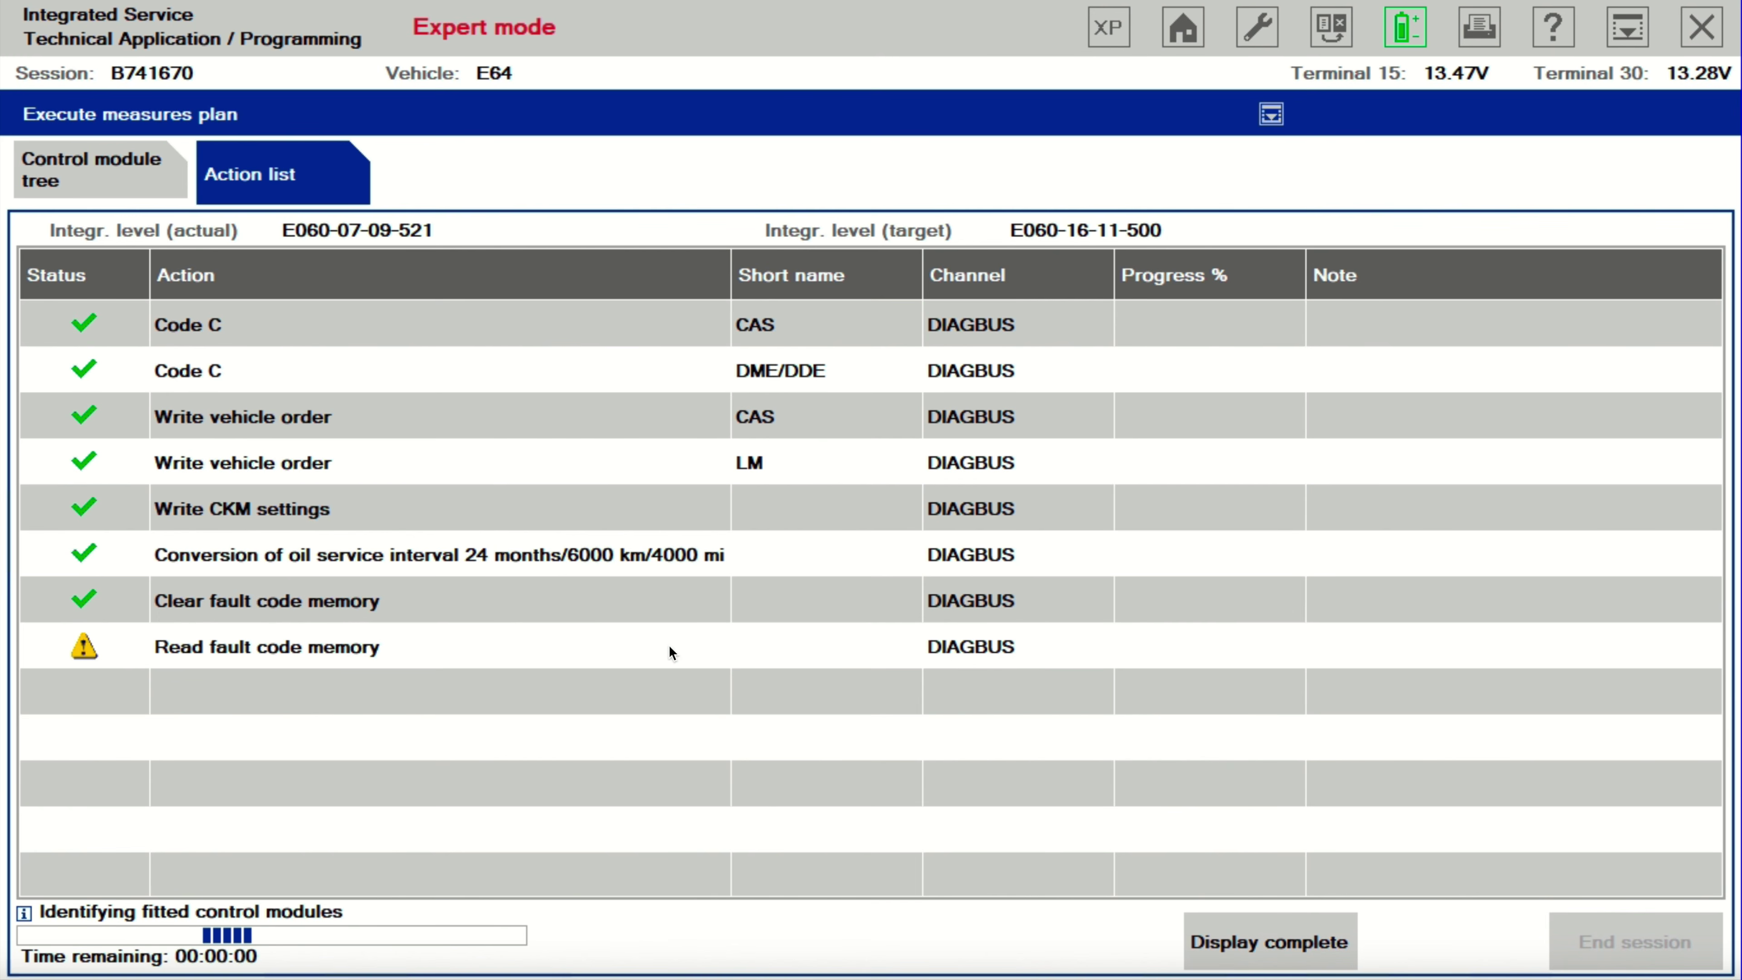
- Examine the final report, covering its header data, encodings, post-programming actions, activation code status and data recovery
left_click(1276, 947)
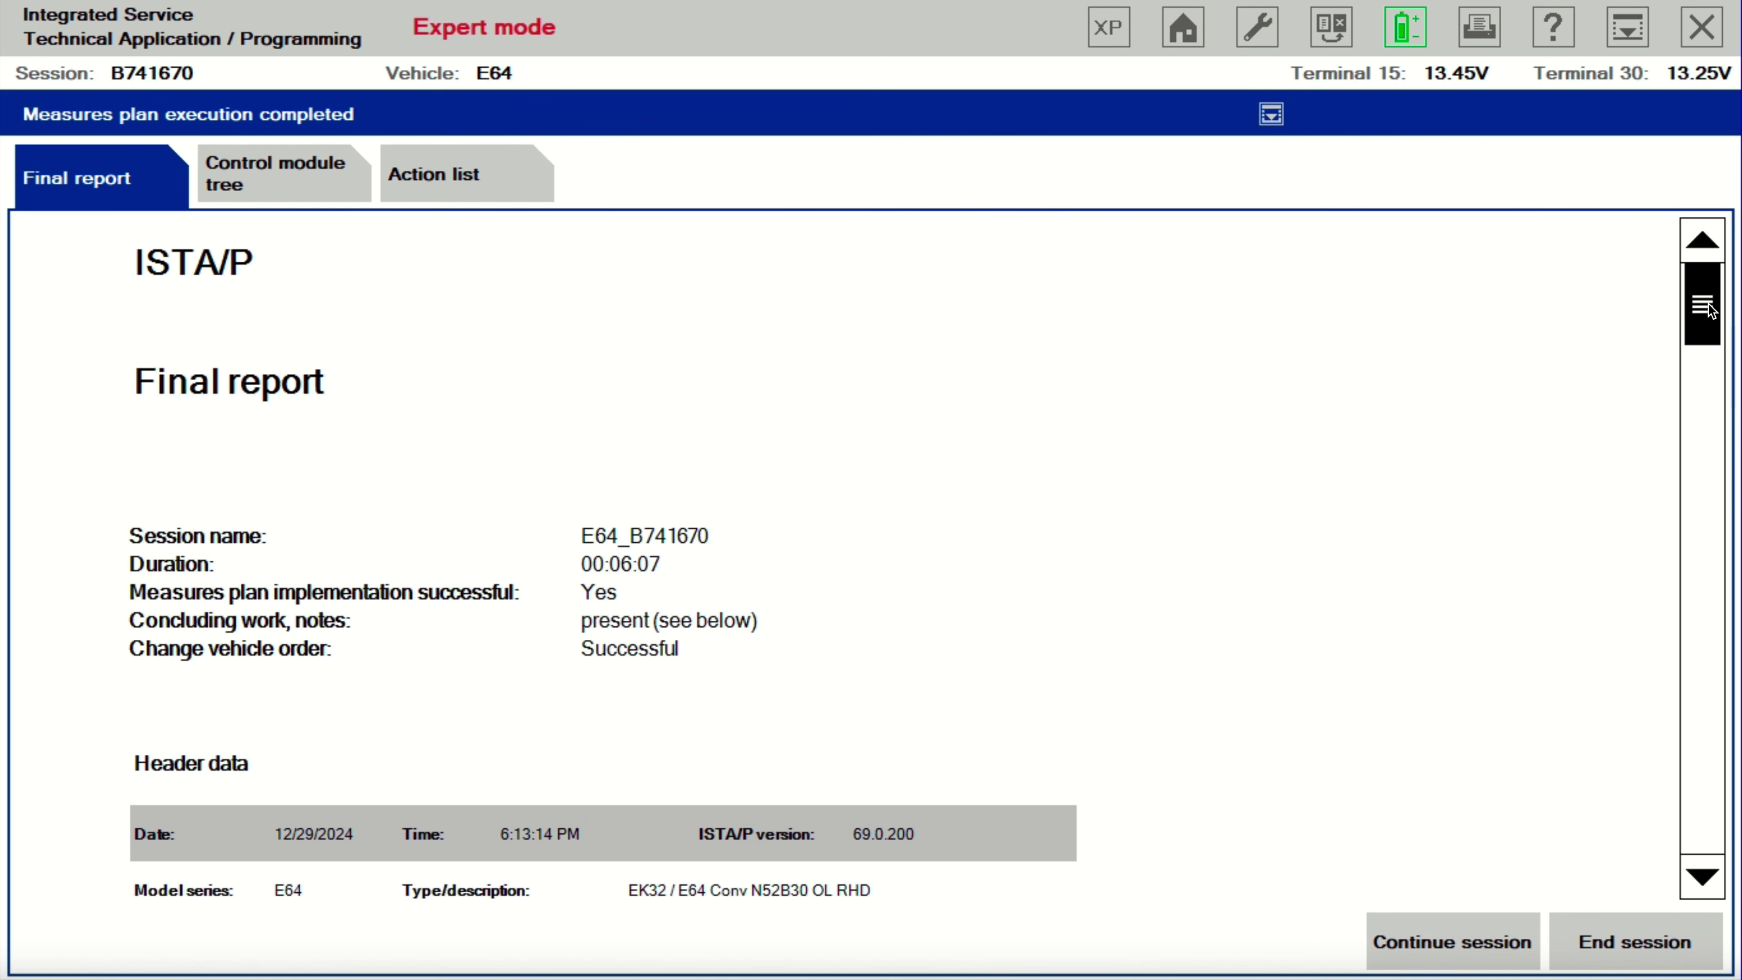
scroll(1711, 310, "down", 5)
scroll(1713, 312, "up", 5)
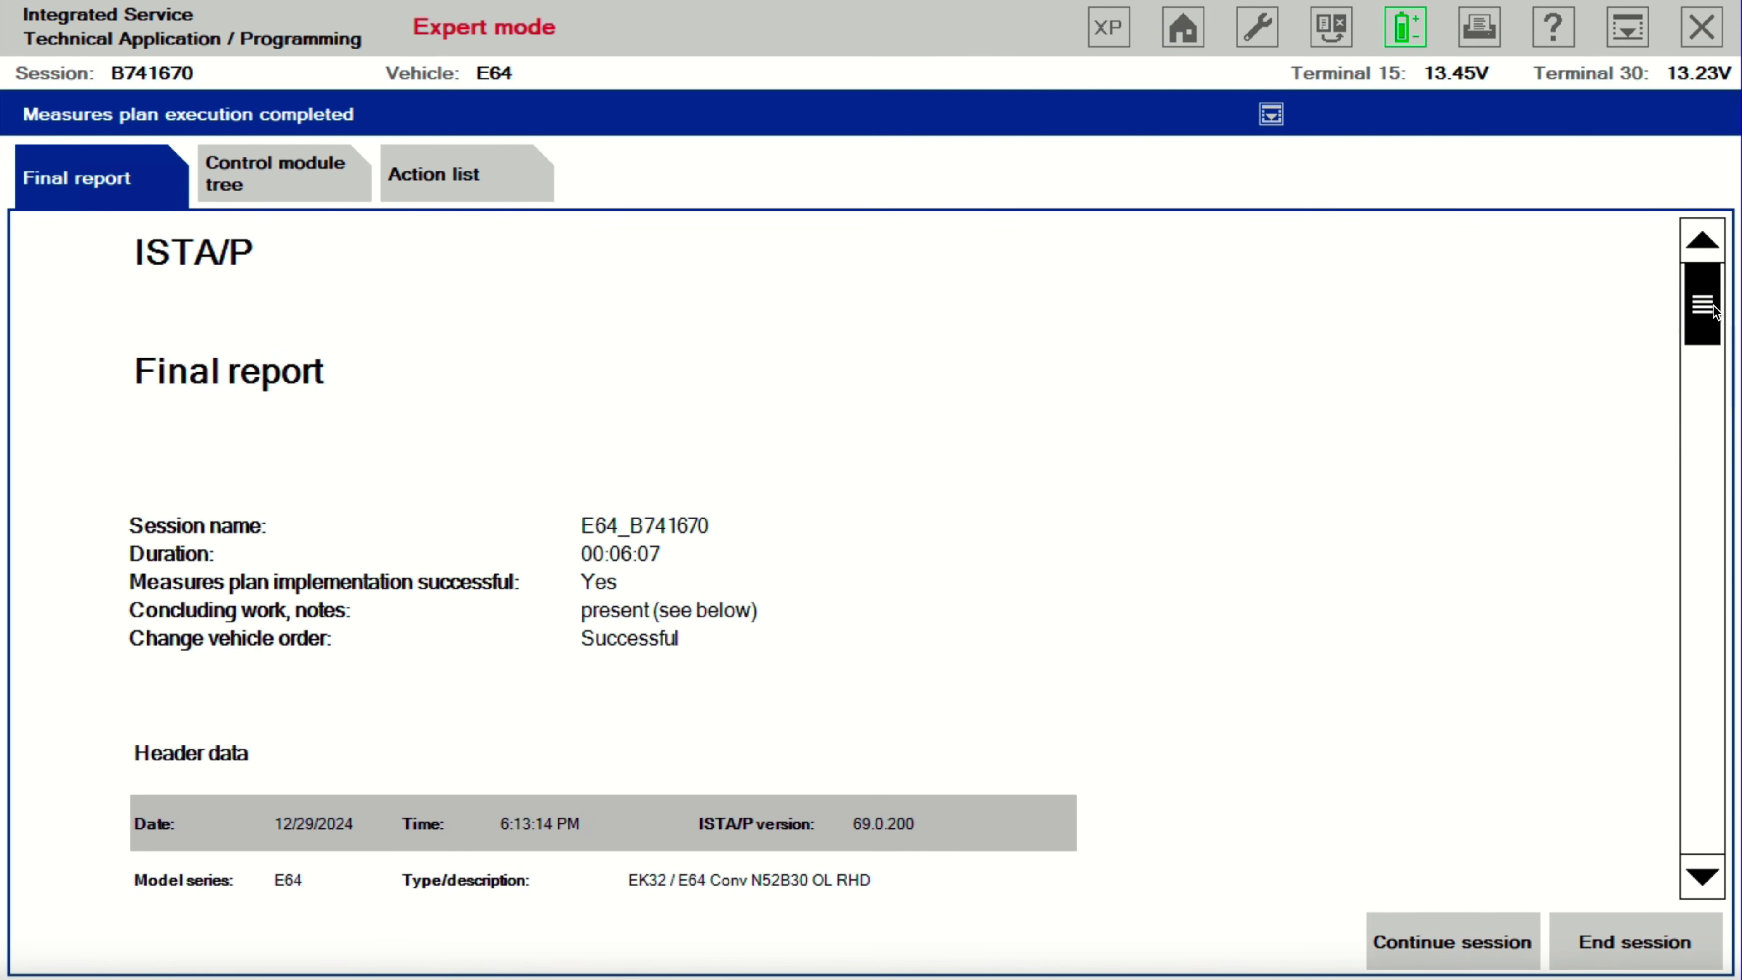
scroll(1713, 310, "down", 9)
scroll(1712, 412, "up", 2)
scroll(1712, 499, "down", 2)
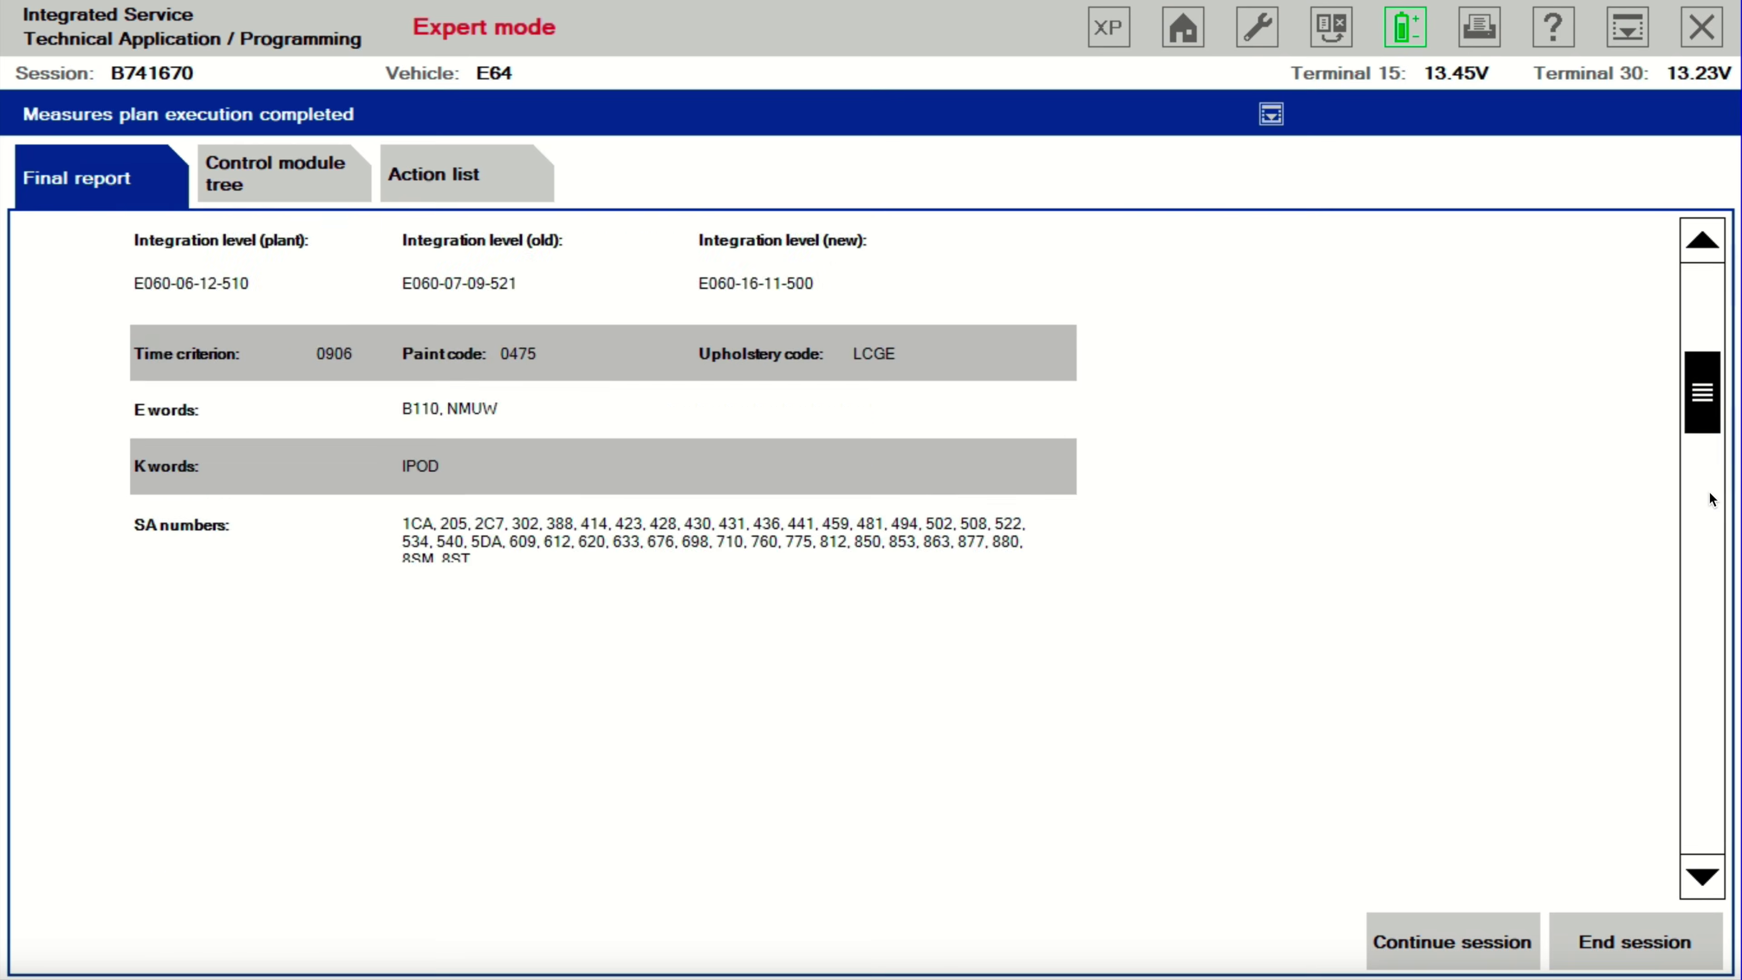
scroll(1713, 499, "down", 15)
scroll(1711, 536, "up", 5)
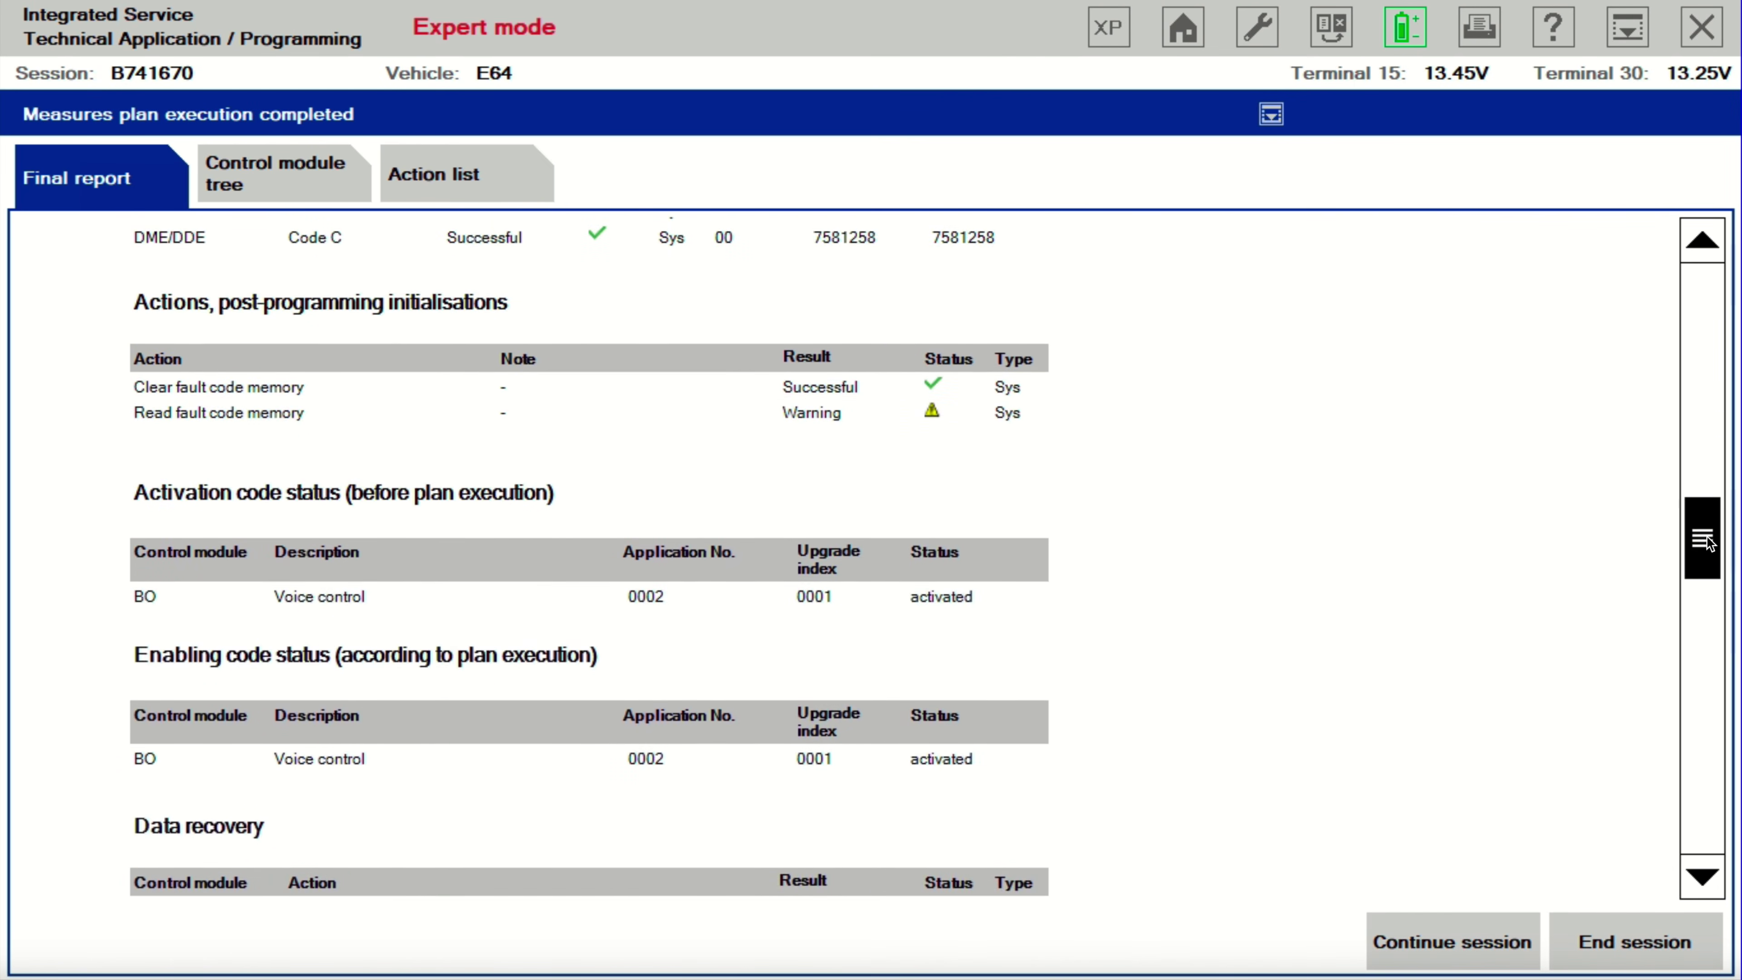
scroll(1709, 542, "up", 5)
scroll(1709, 524, "down", 2)
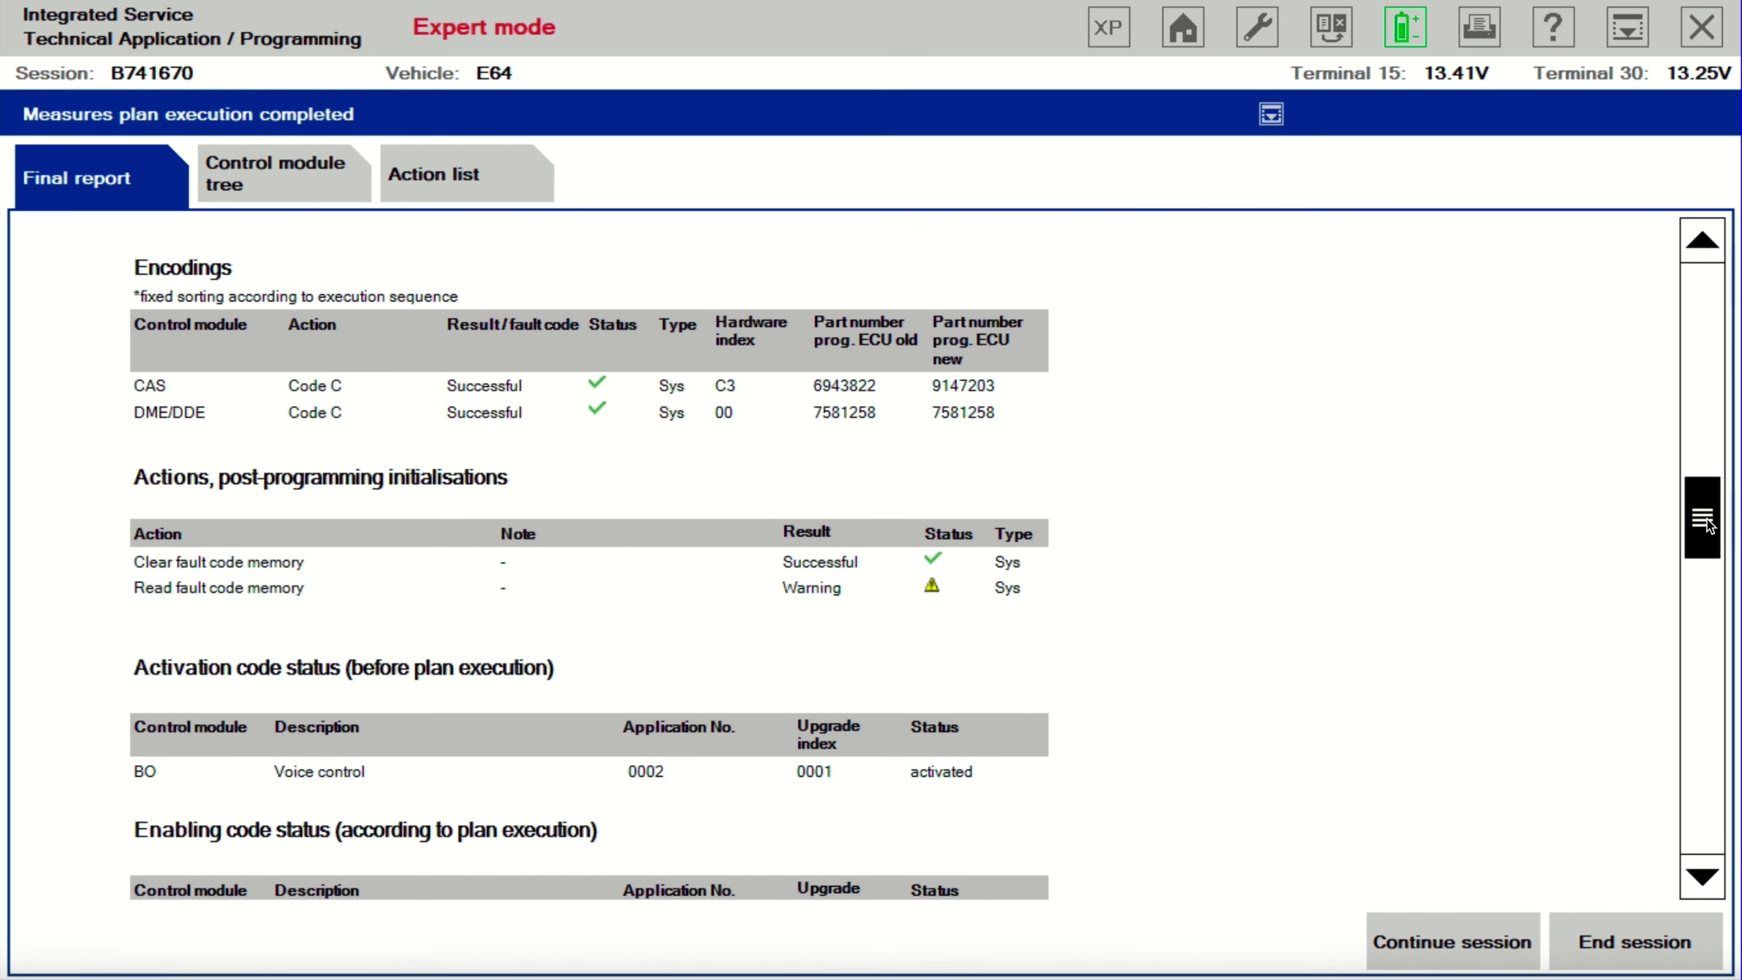
scroll(1707, 525, "down", 1)
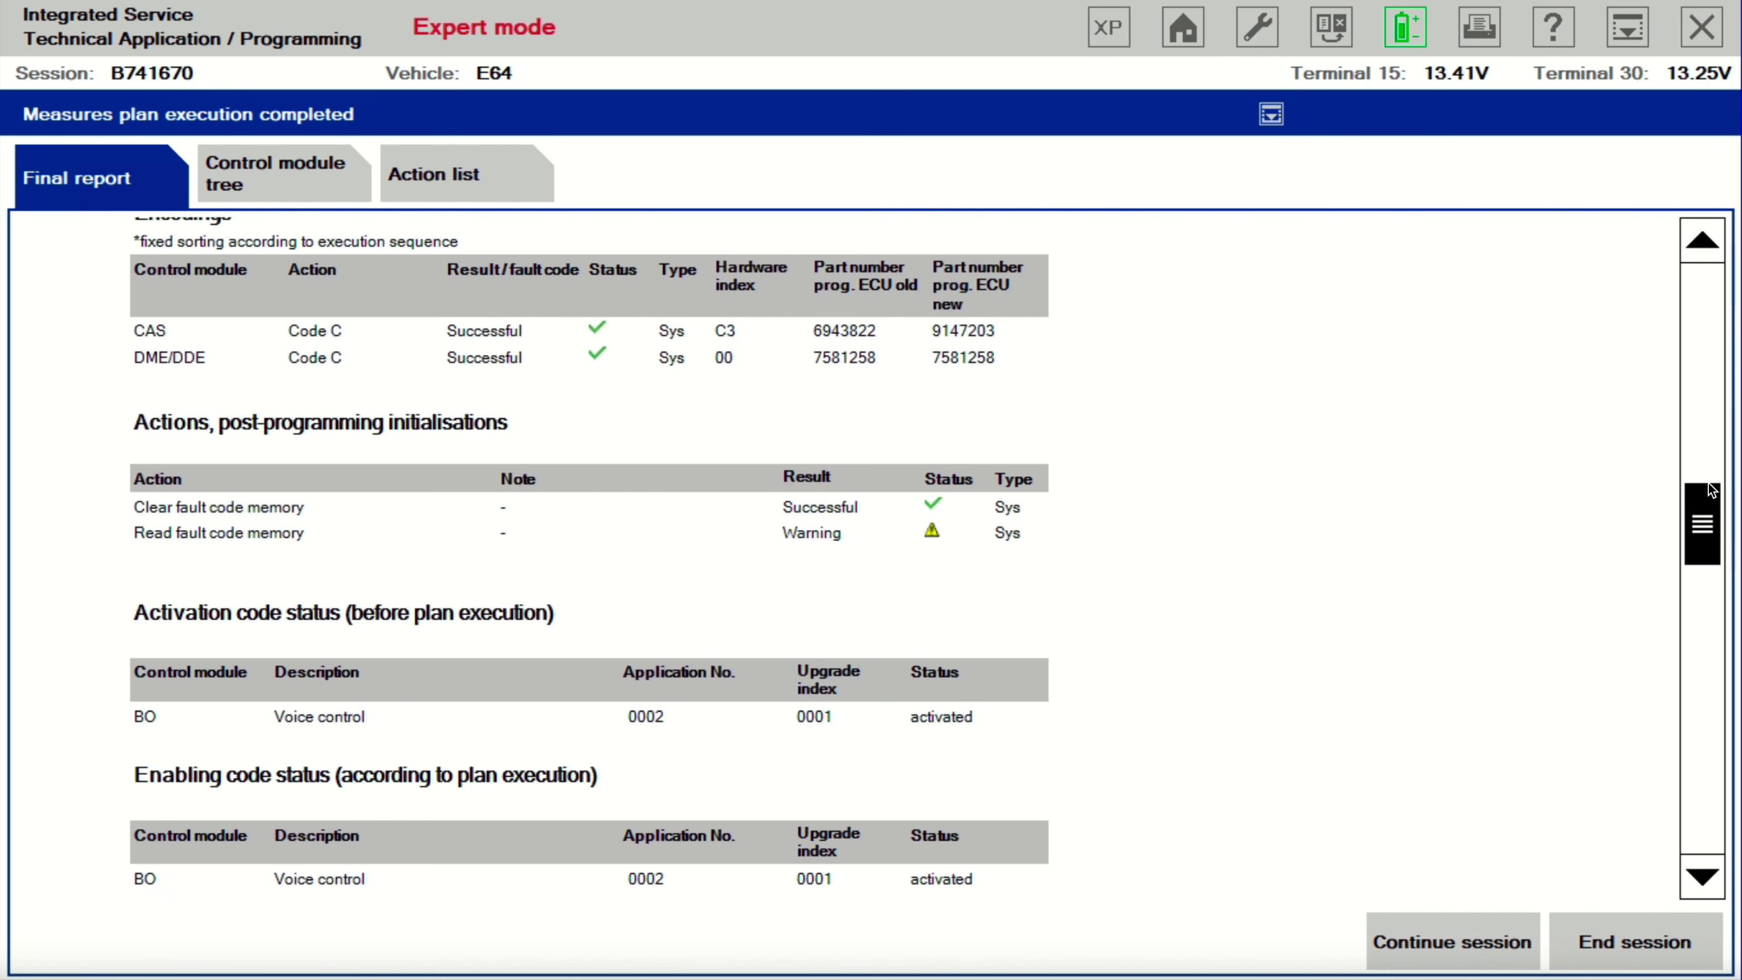
scroll(1713, 509, "down", 1)
scroll(1708, 522, "up", 2)
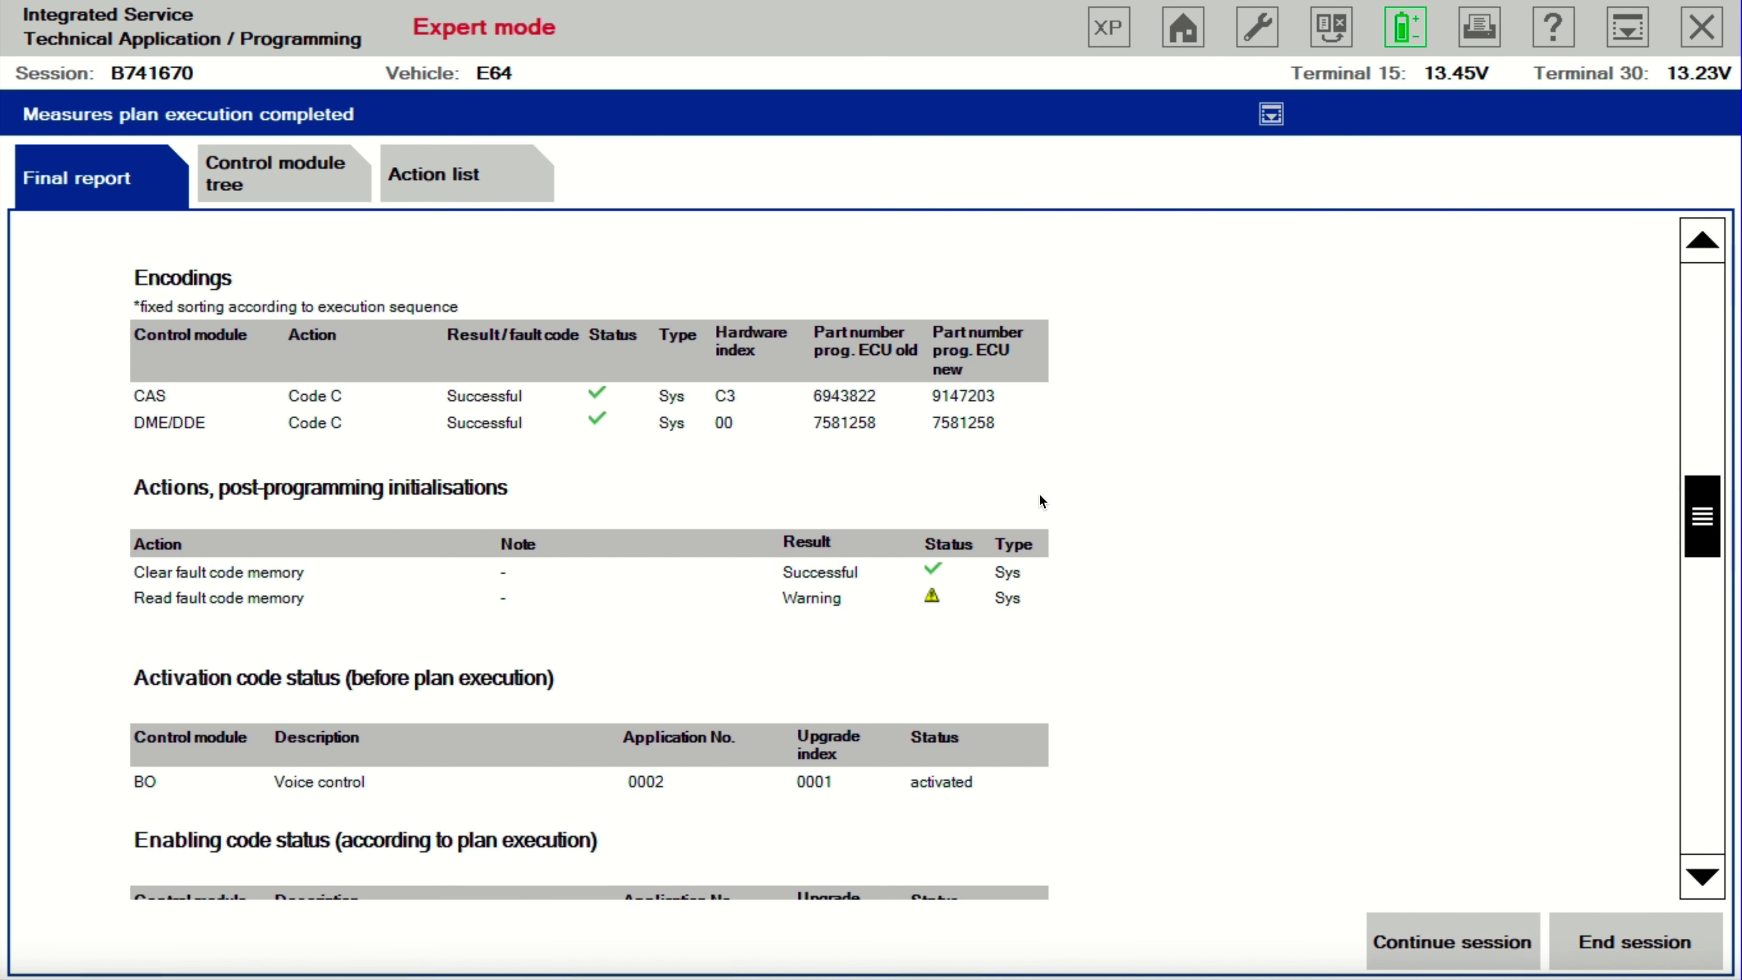
scroll(1712, 494, "down", 3)
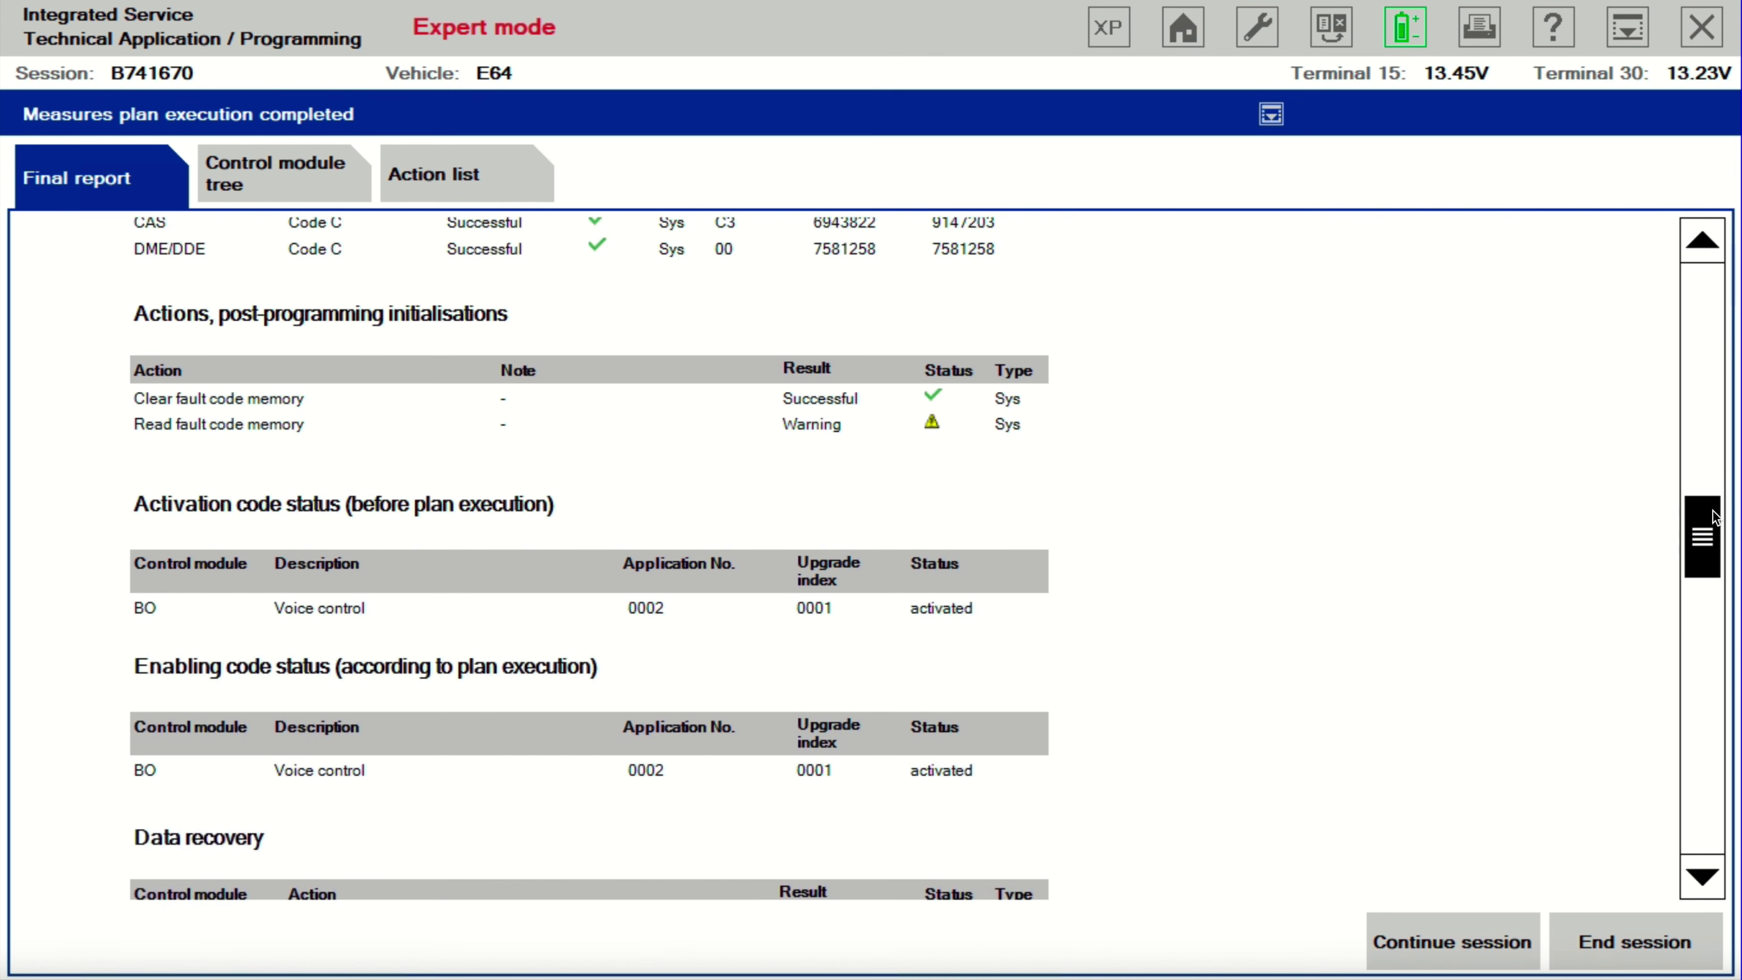
scroll(1713, 522, "down", 5)
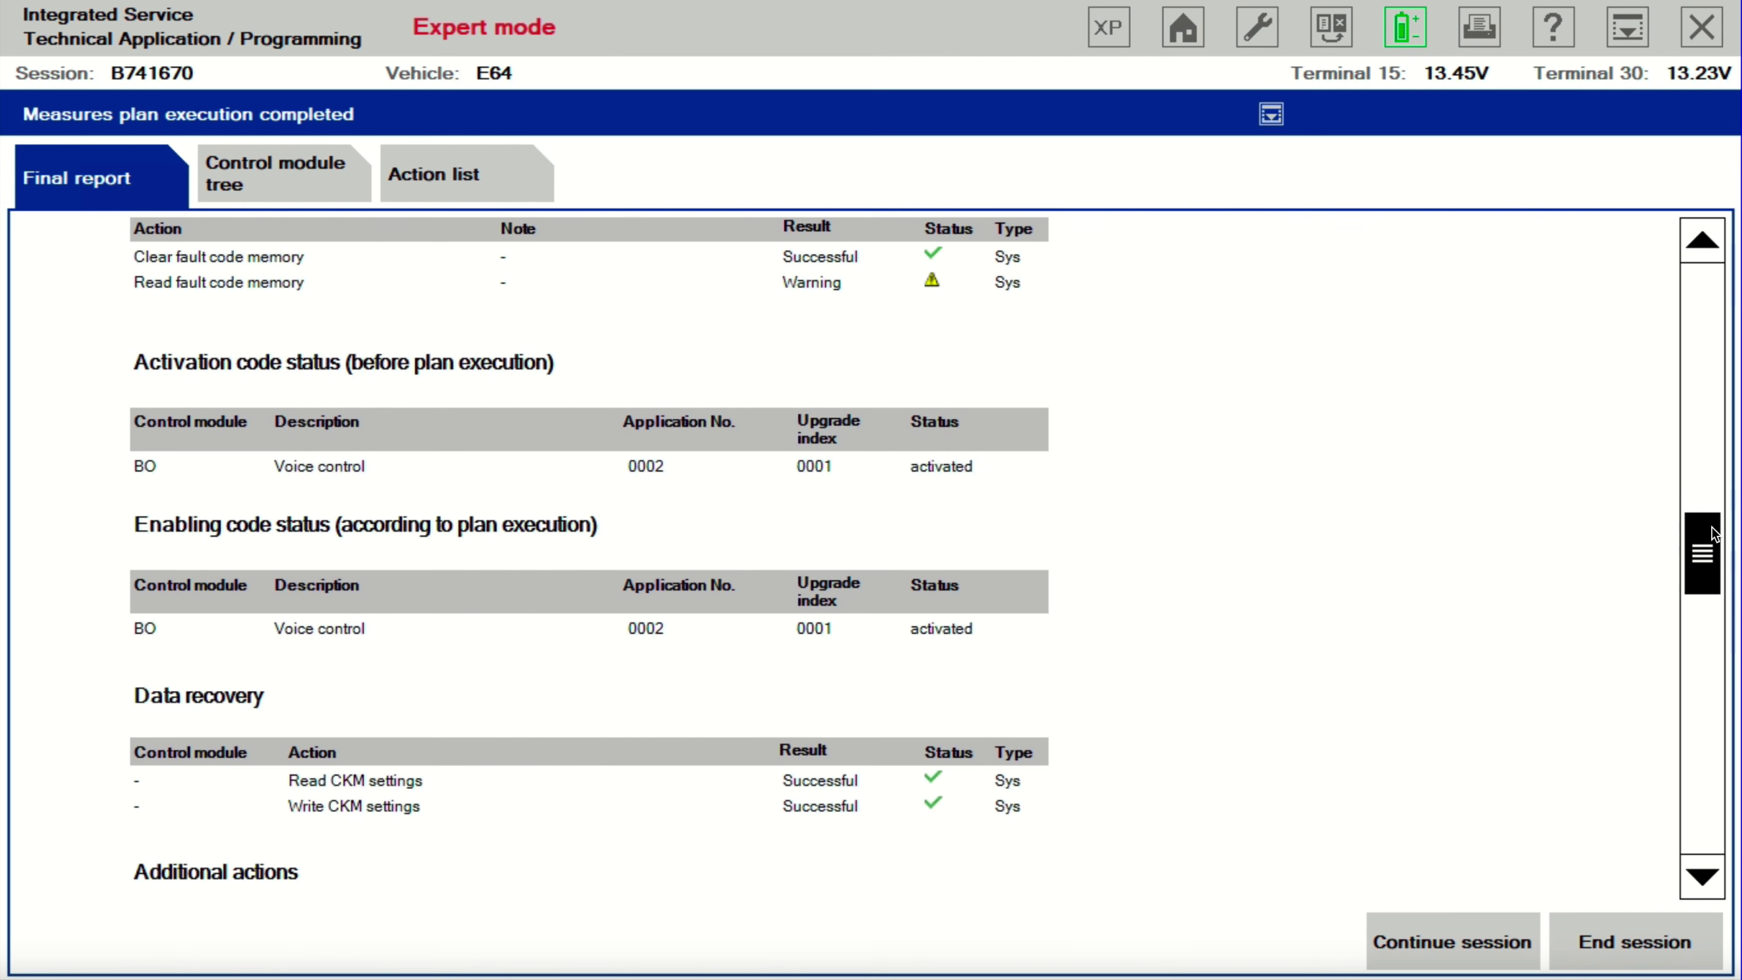
left_click_drag(1712, 576, 1732, 271)
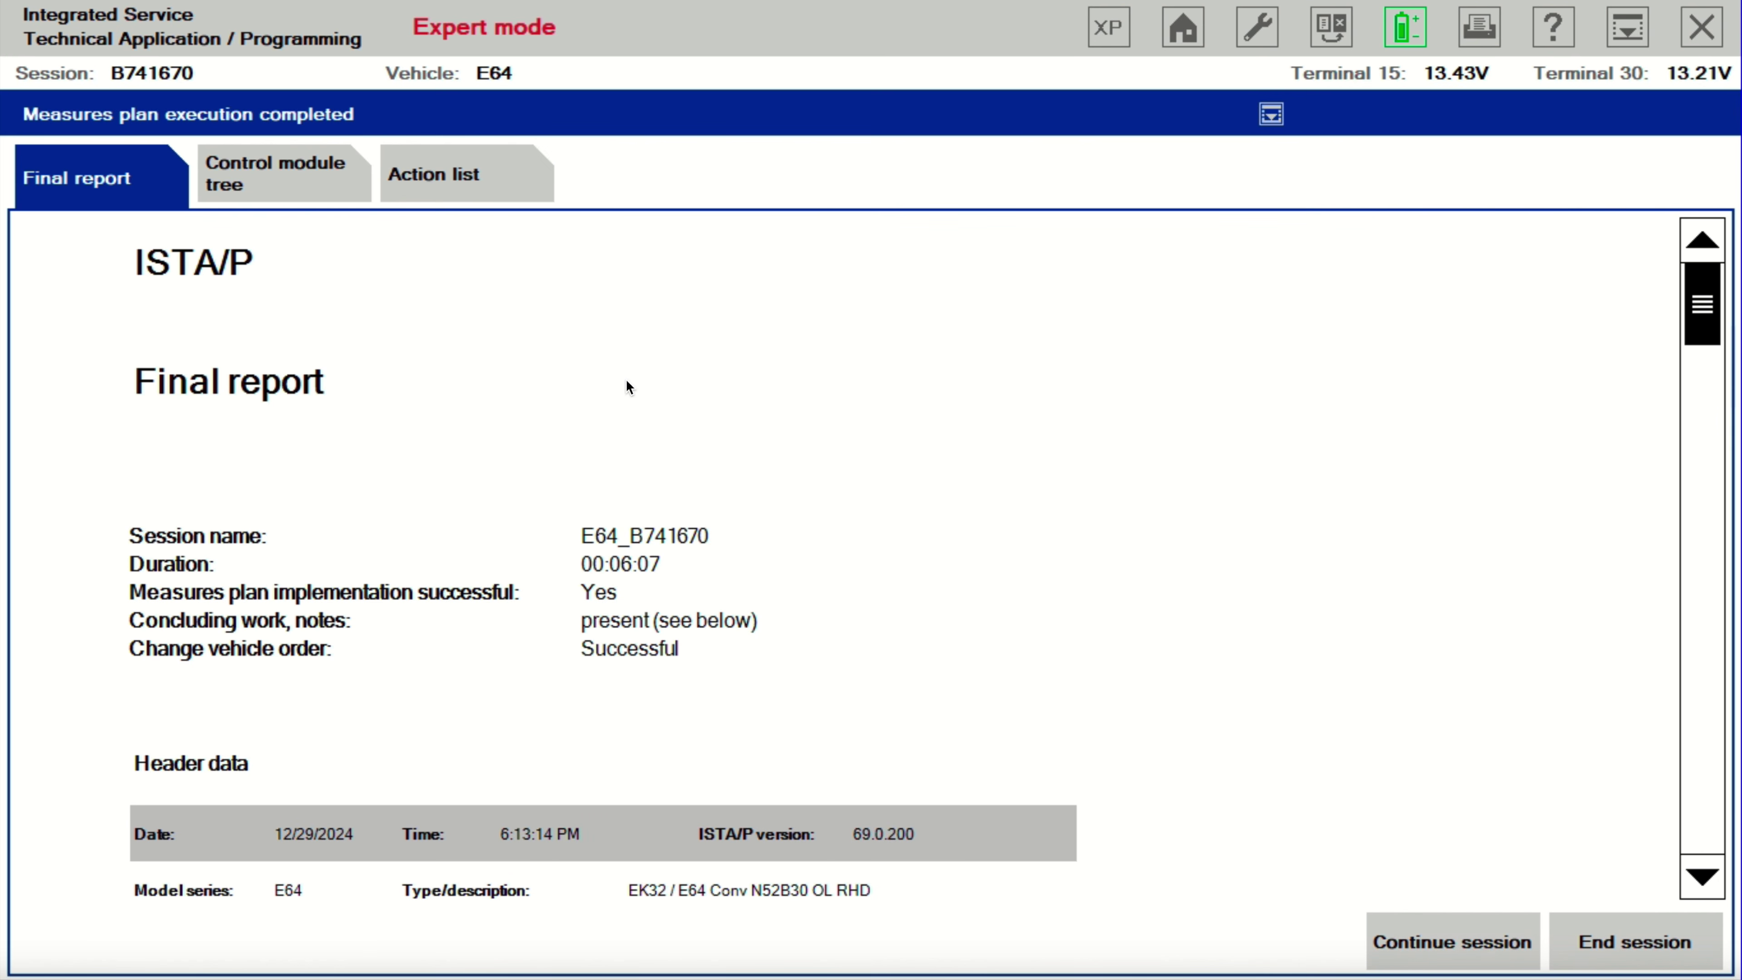
- Check the control module tree and action list after the measures plan execution, and continue the session
left_click(279, 188)
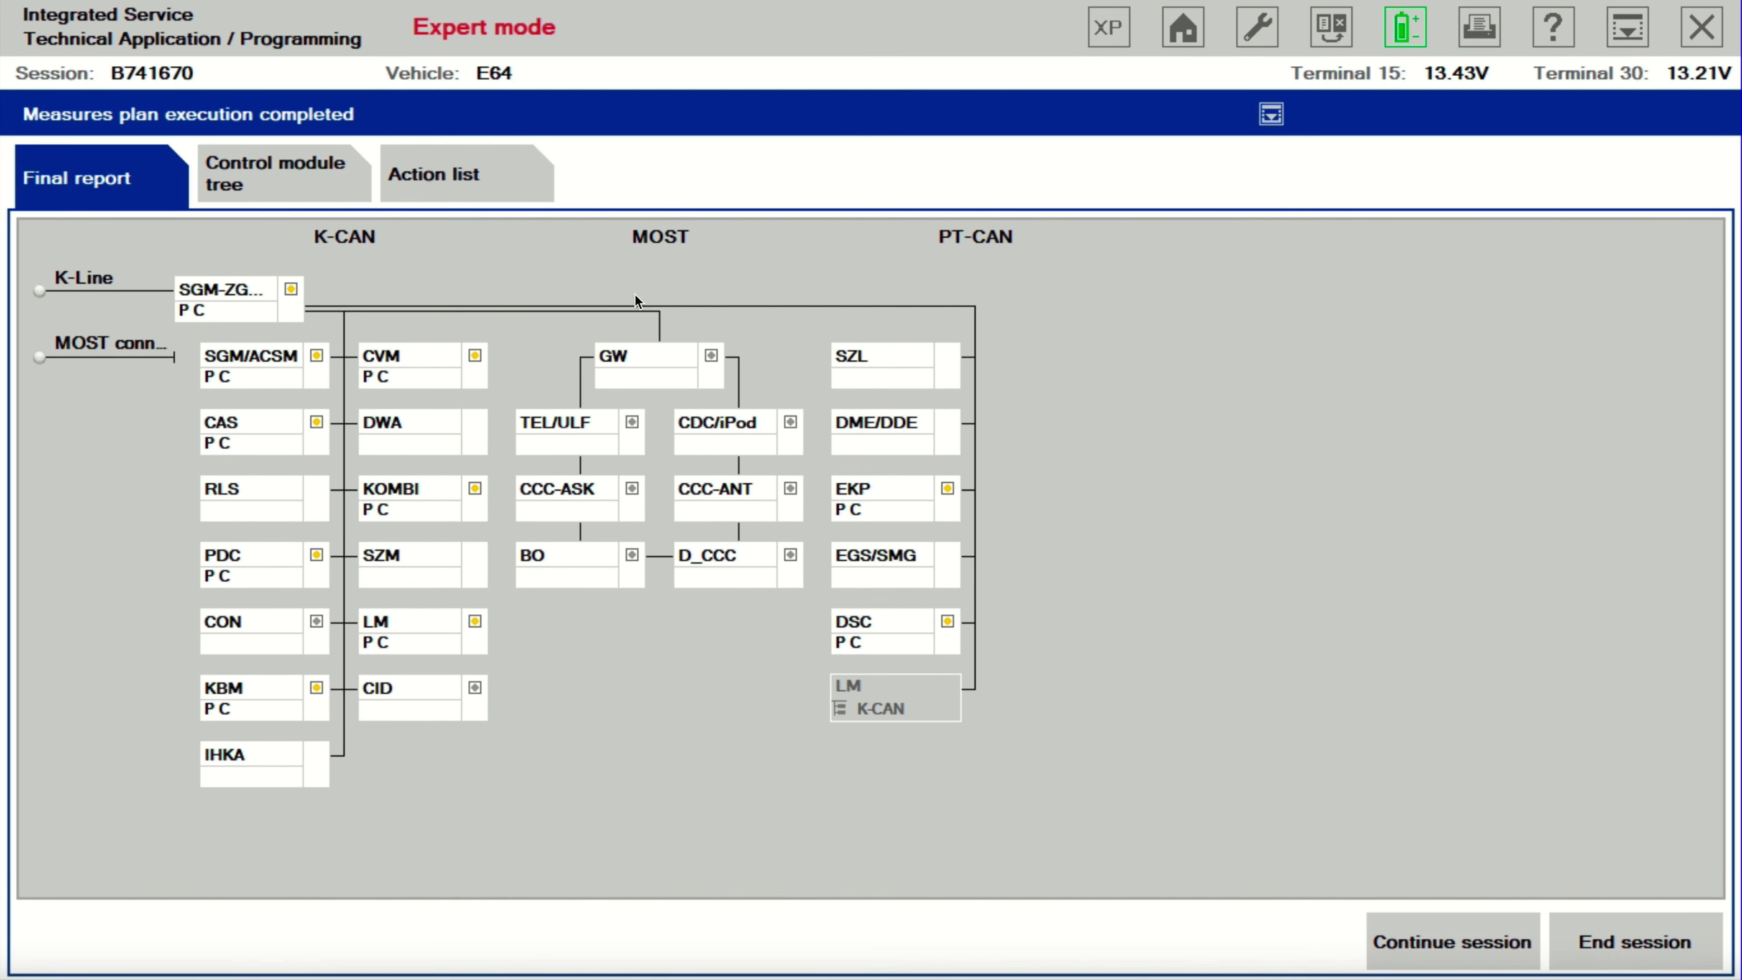
left_click(489, 182)
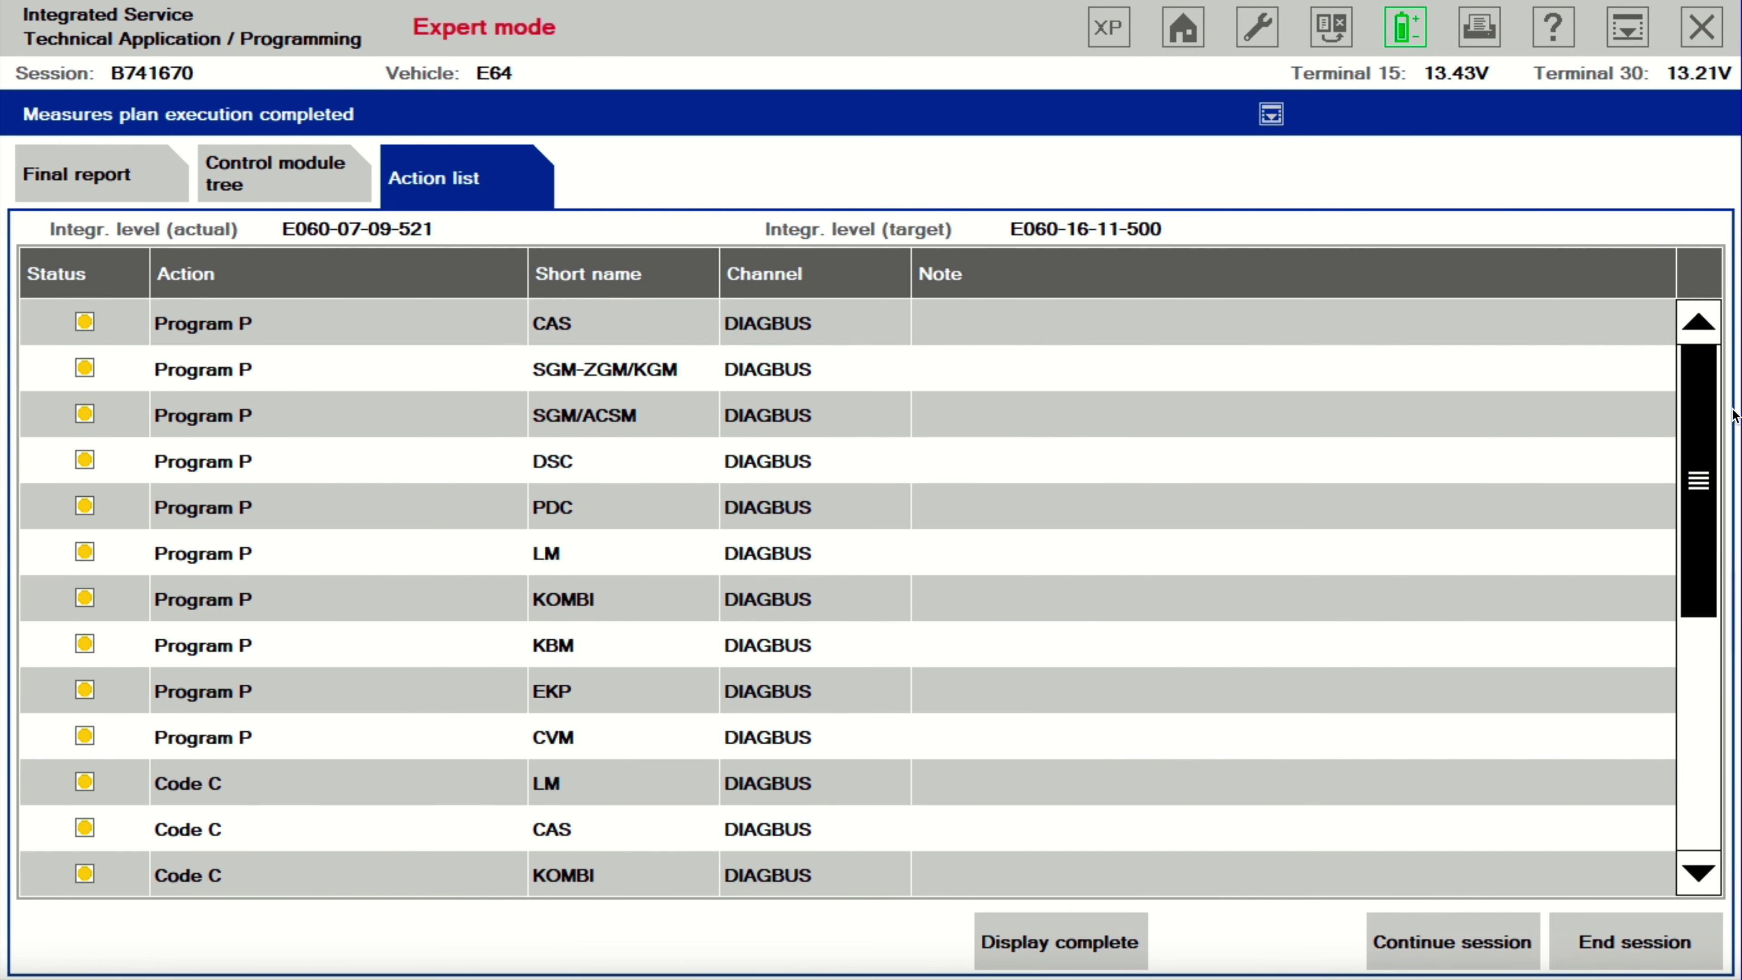
left_click_drag(1714, 414, 1739, 374)
left_click(174, 206)
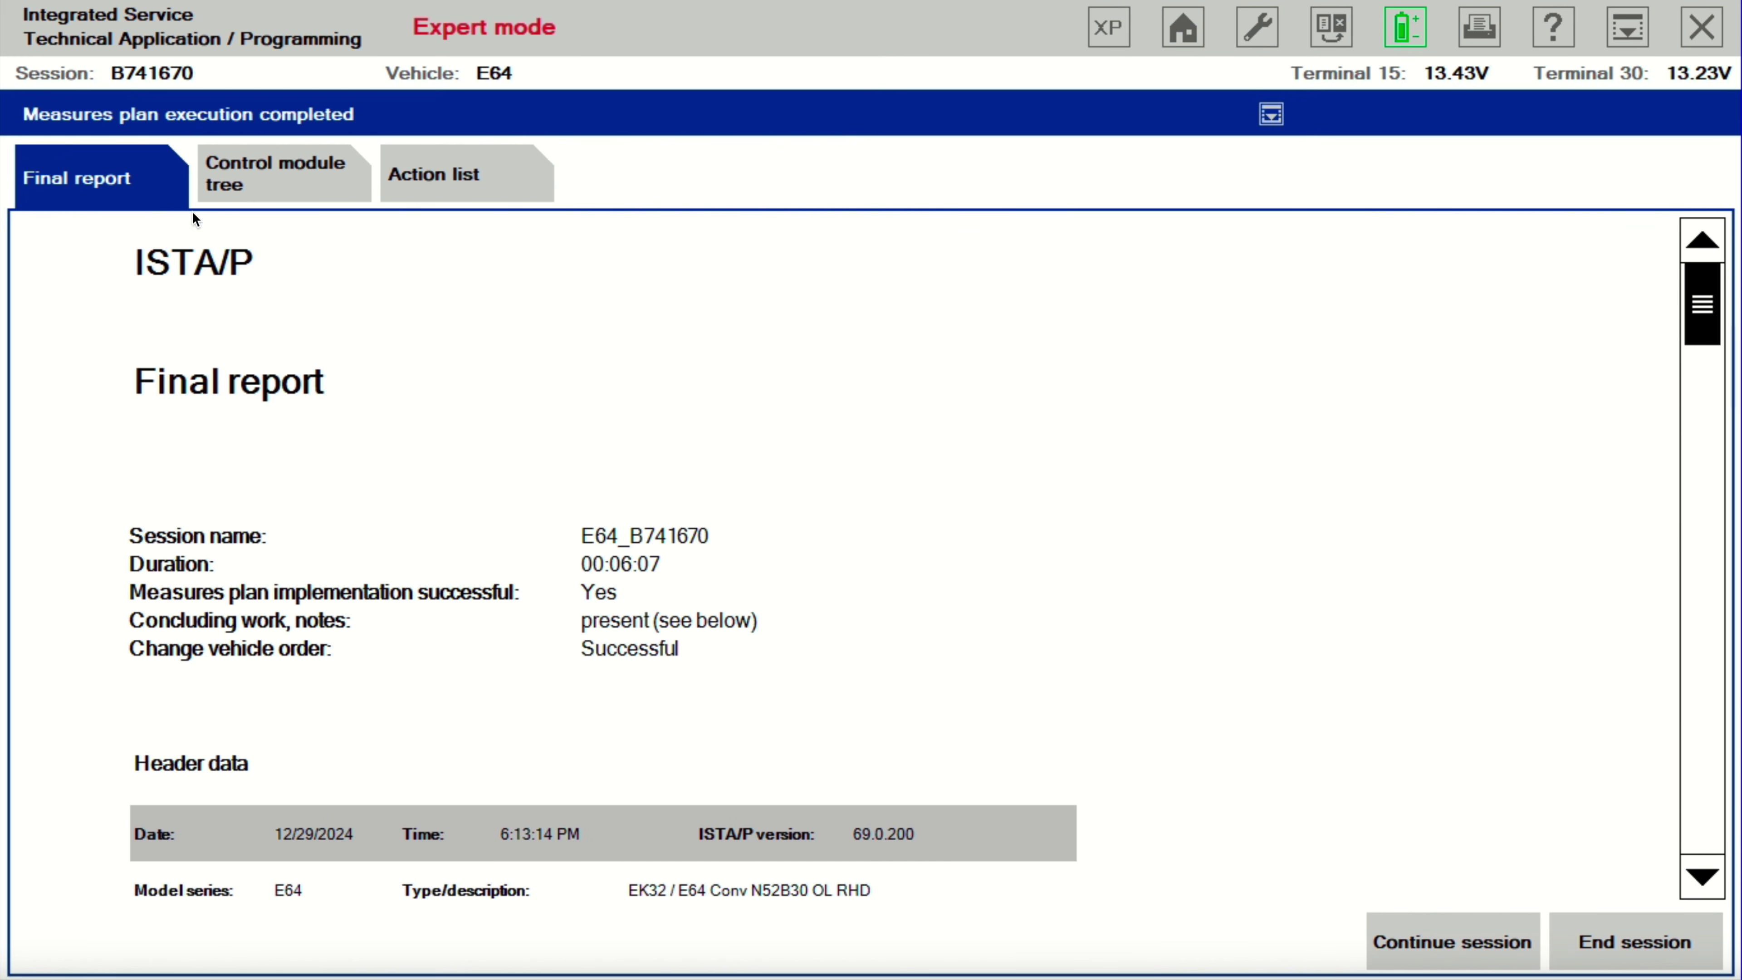
left_click(1492, 947)
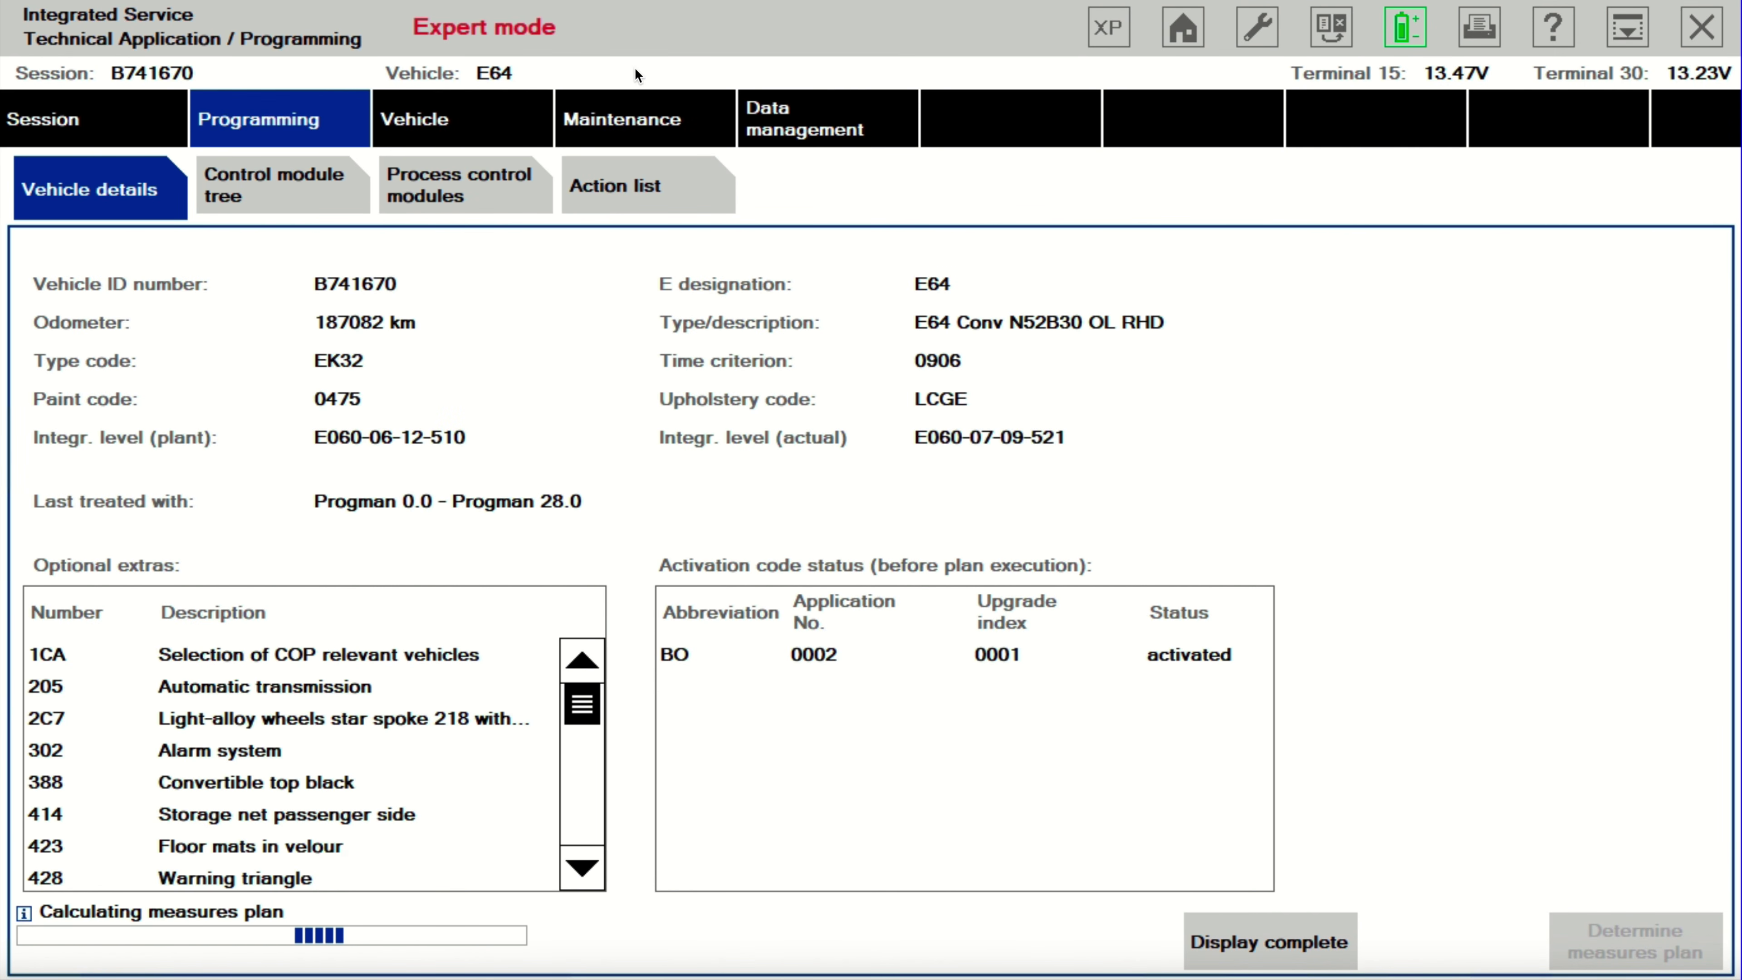
- Check the immediate actions, Car and Key Memory settings, control module list, action list and maintenance area while the measures plan is calculated
left_click(445, 119)
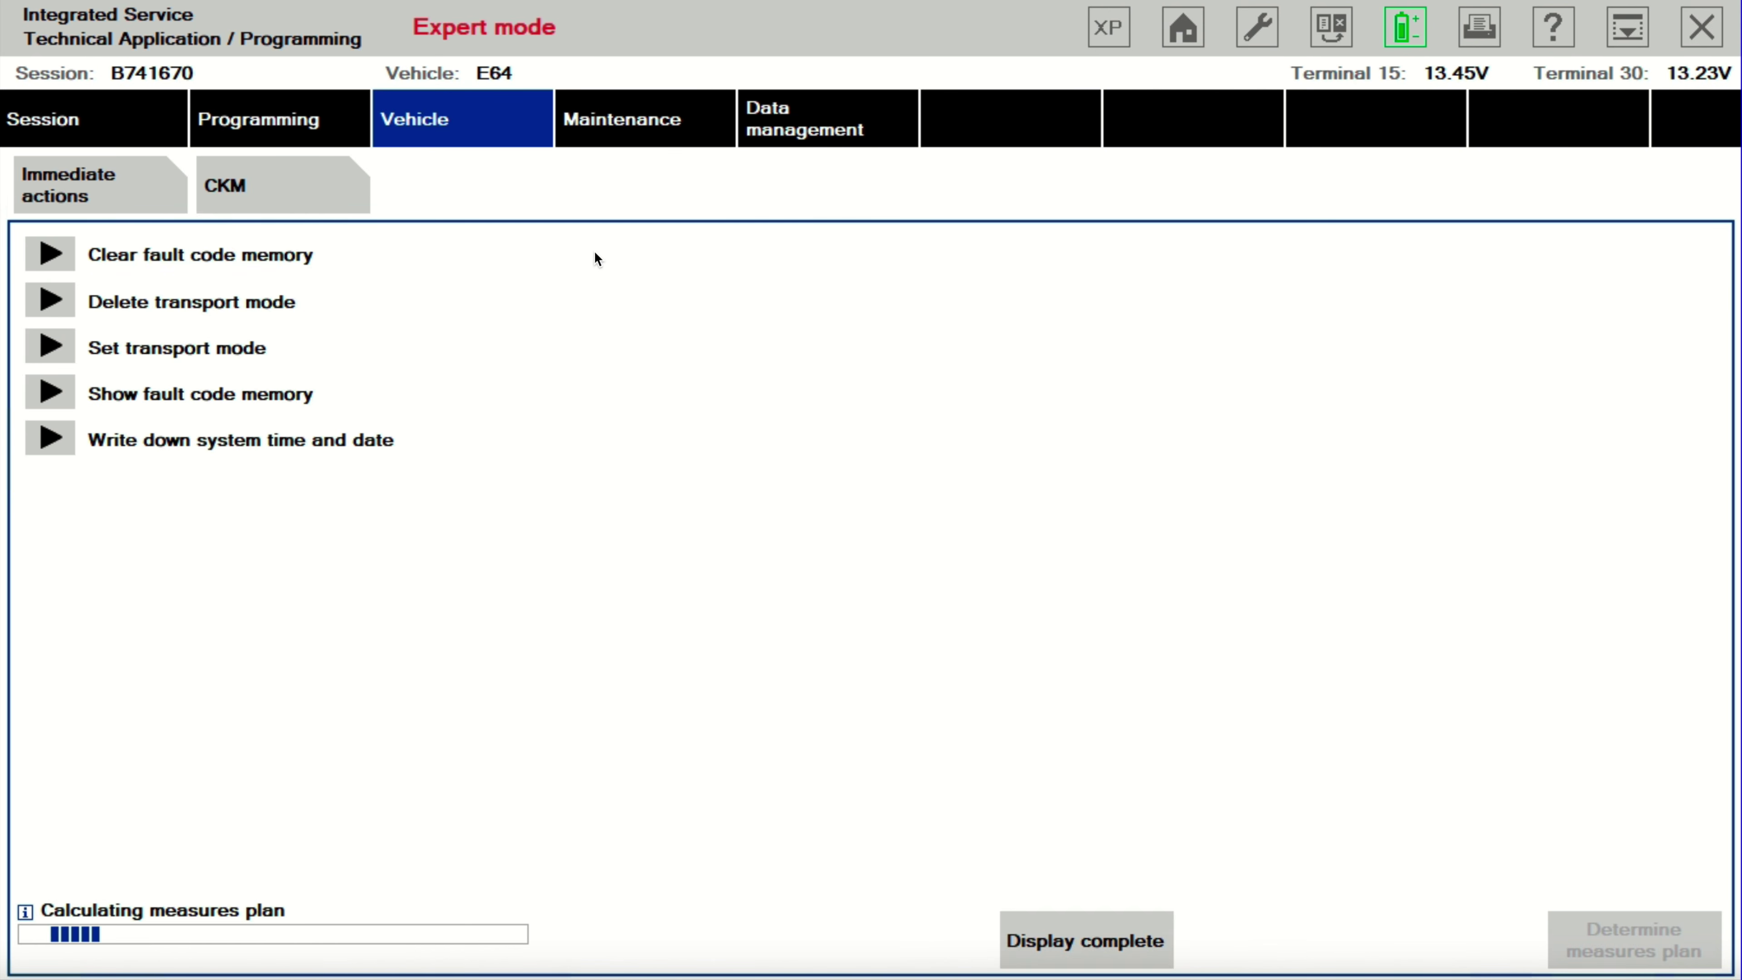
left_click(210, 190)
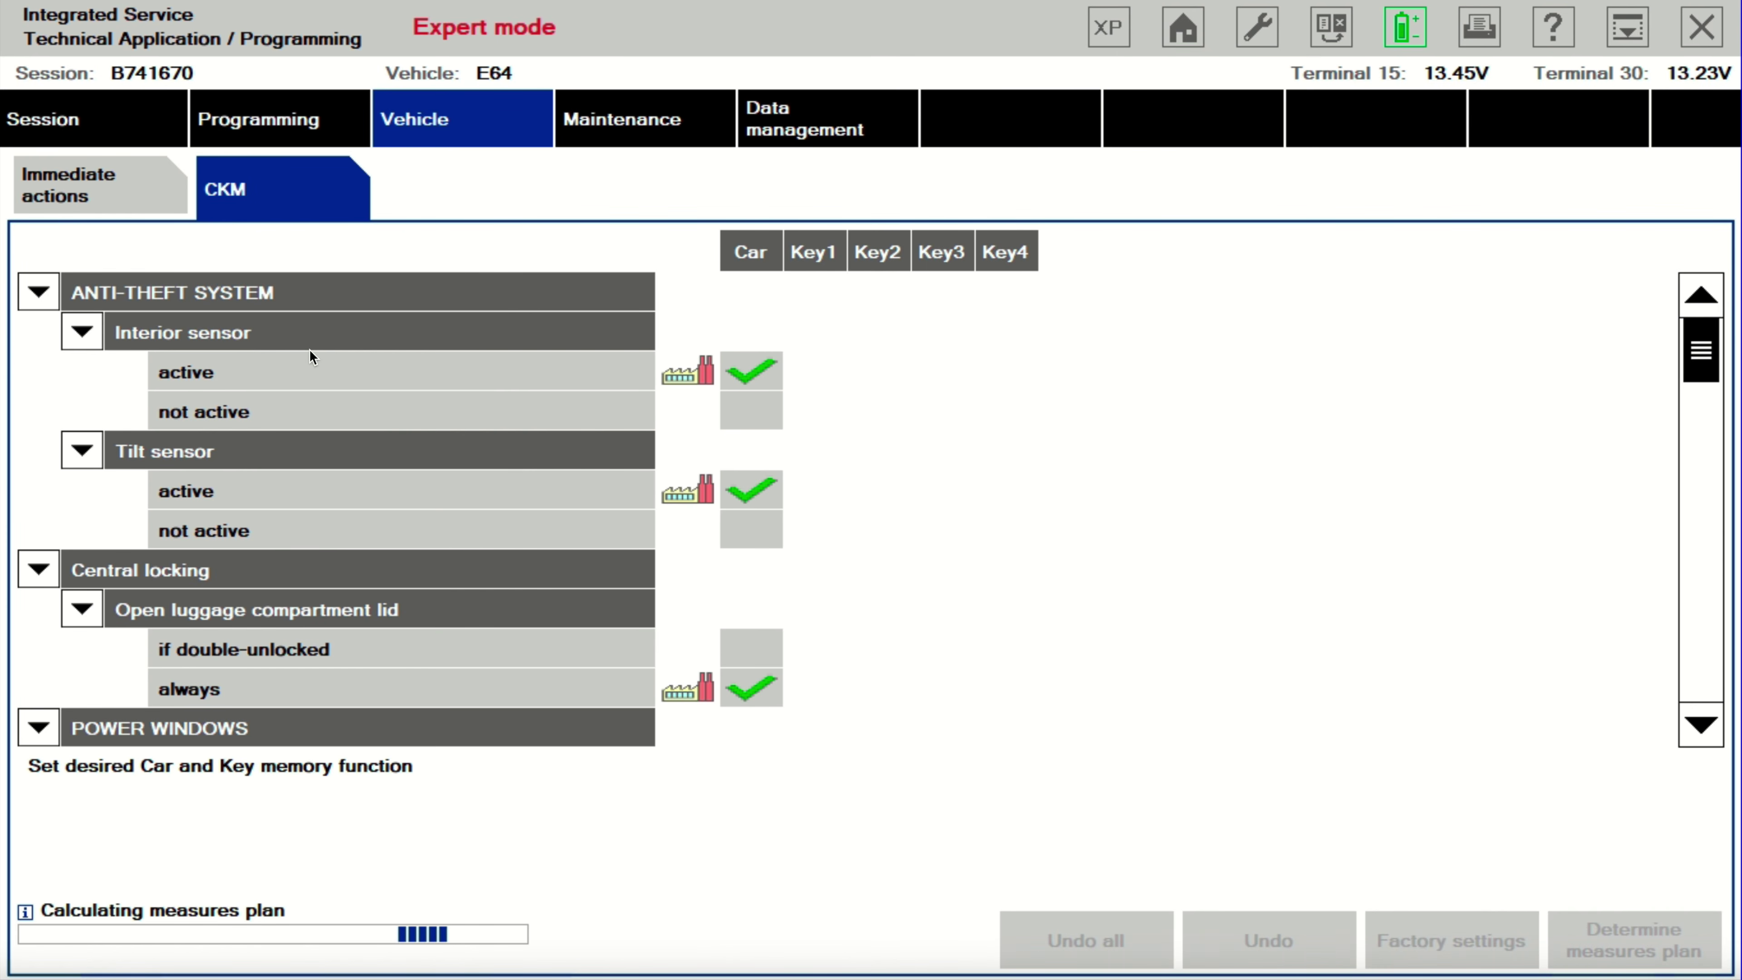
left_click(71, 199)
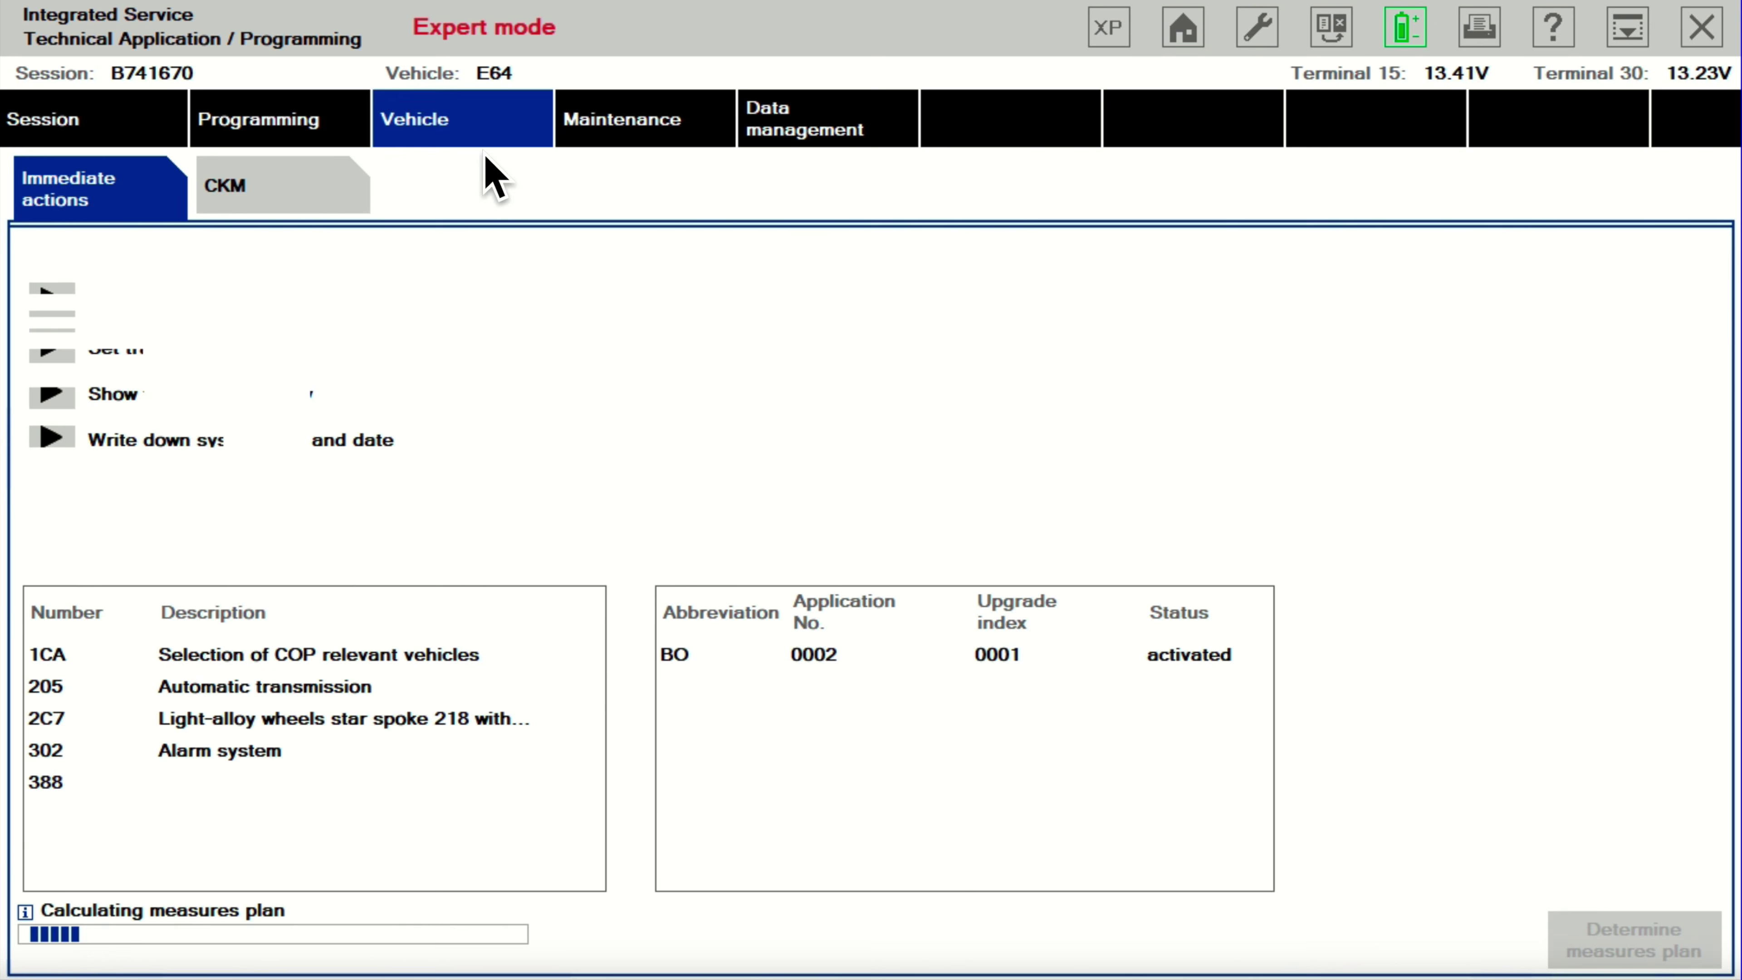
left_click(280, 119)
left_click(469, 202)
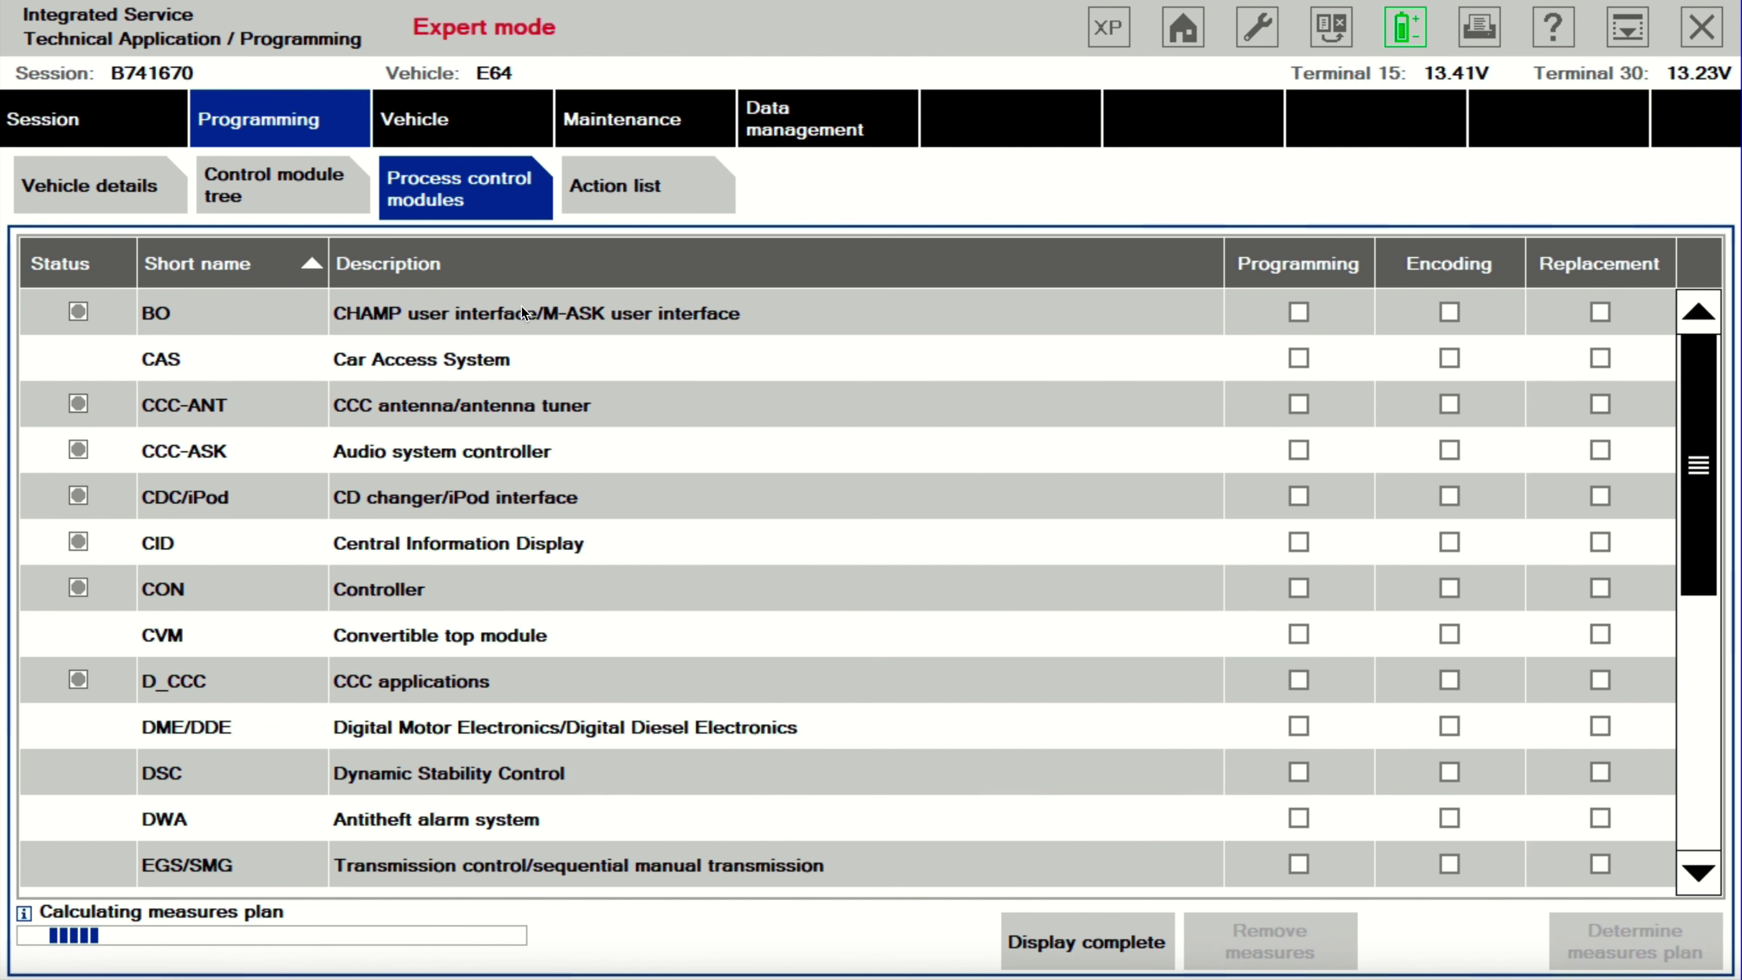
left_click(621, 191)
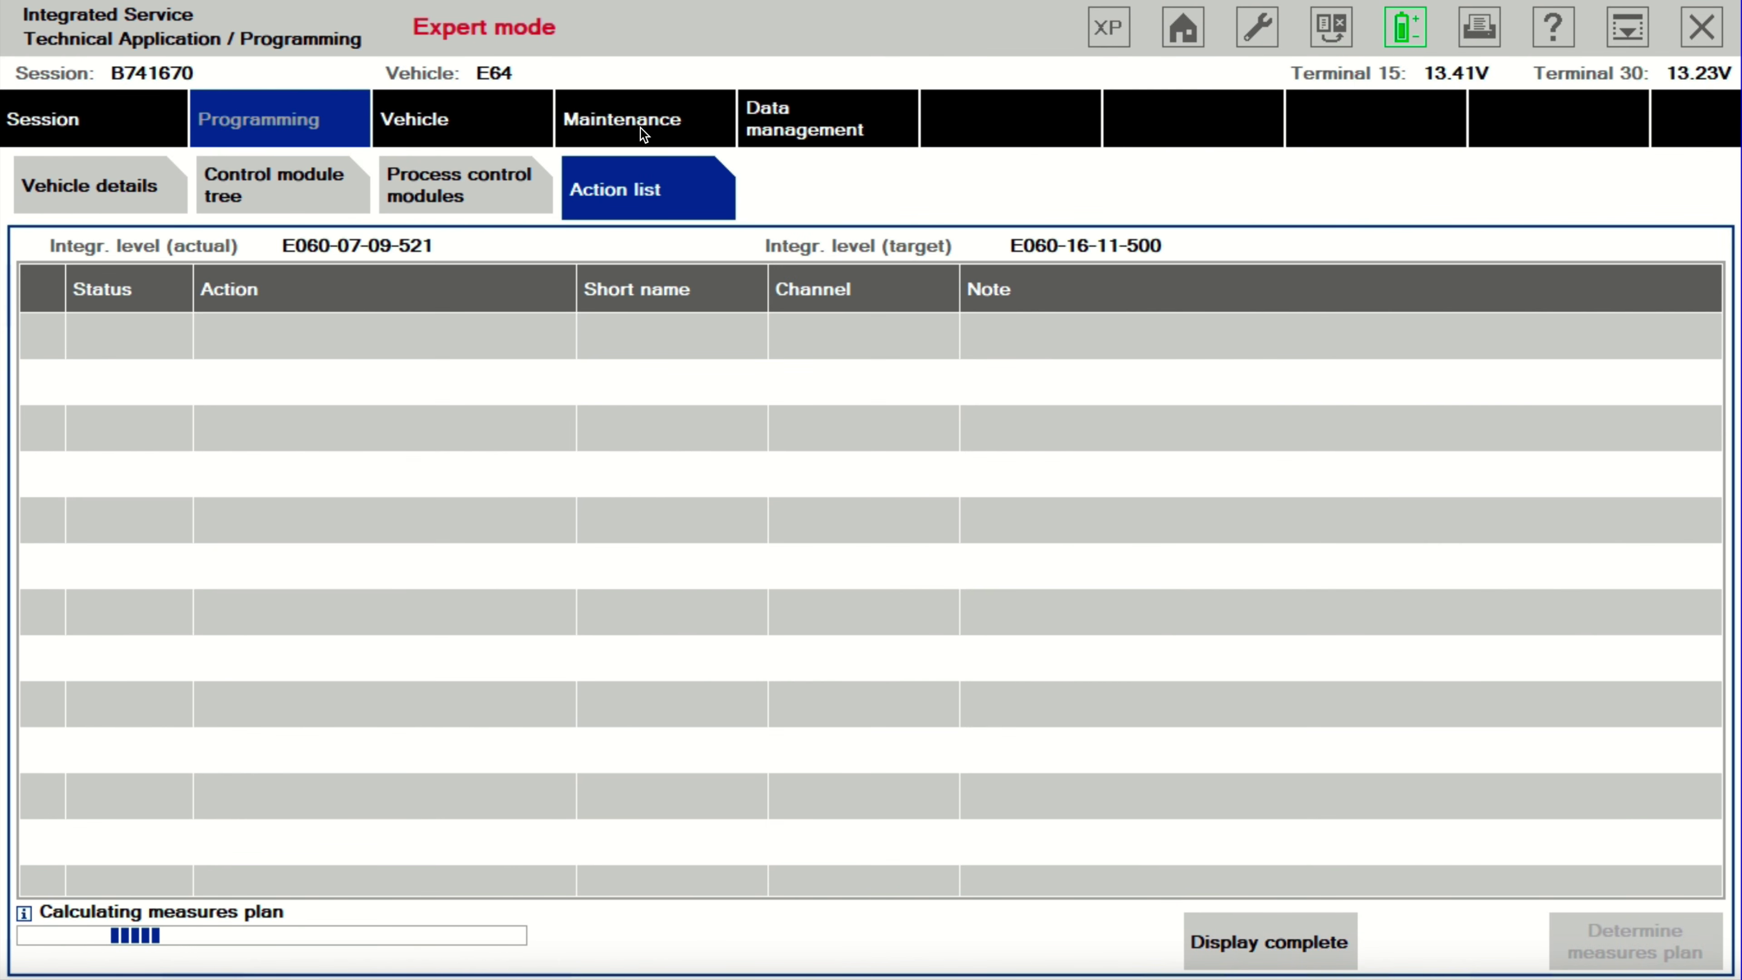
left_click(643, 134)
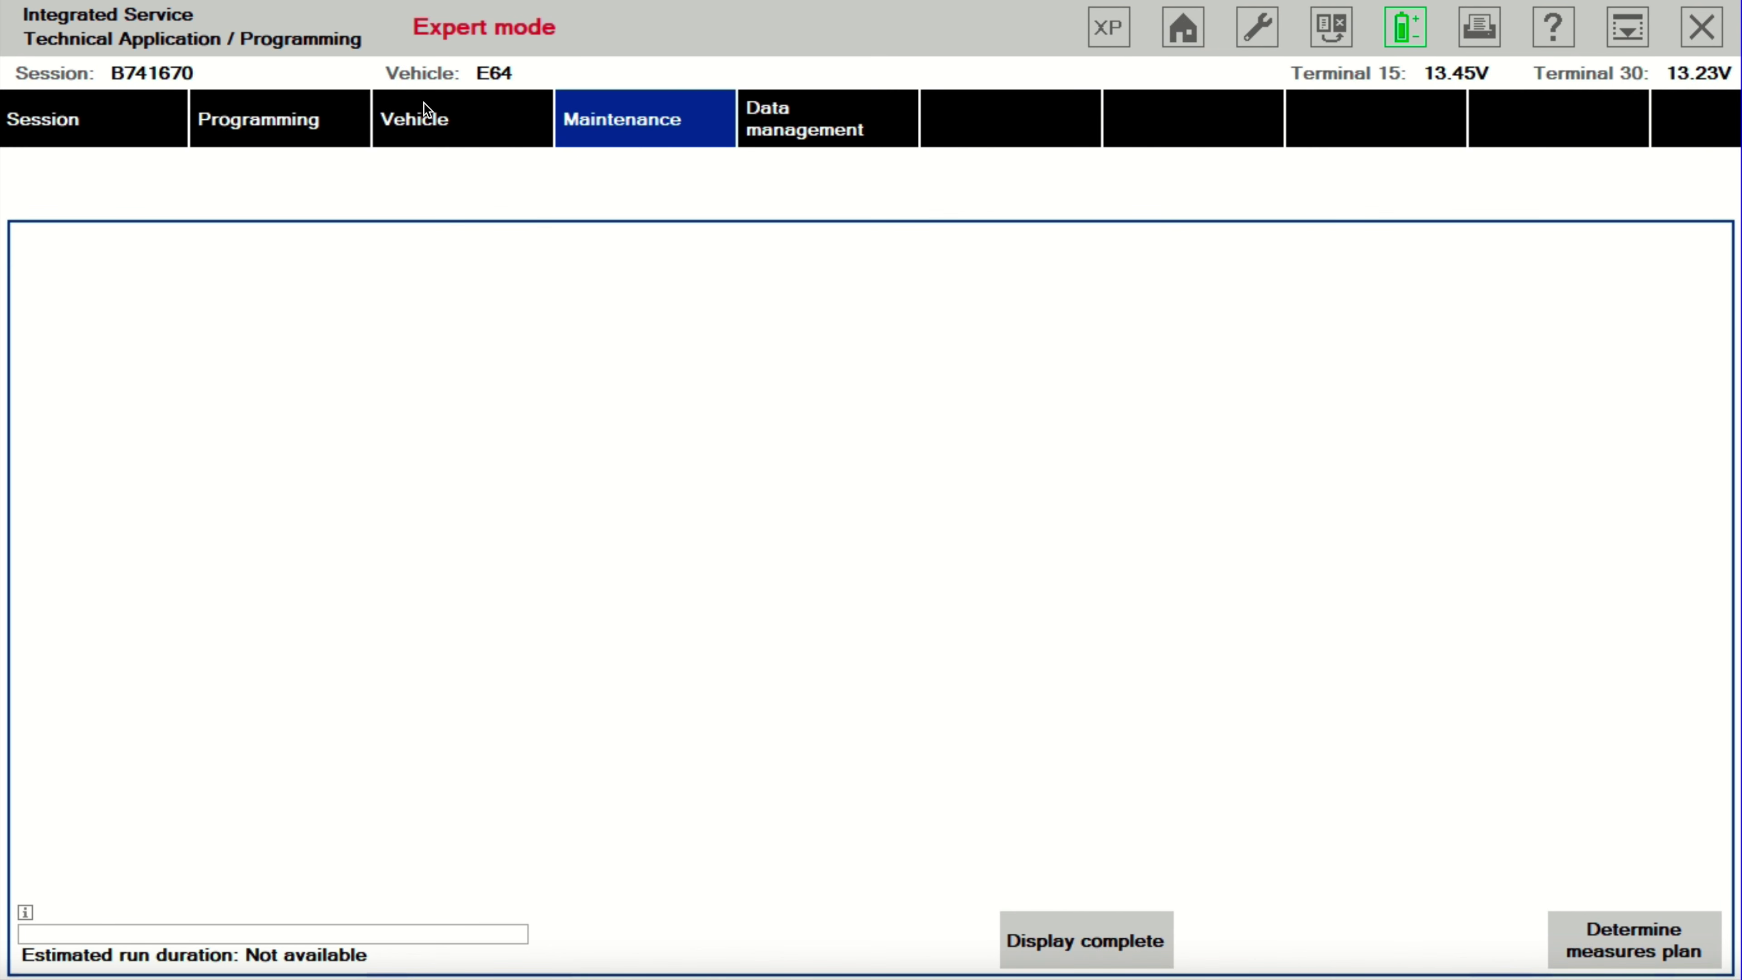
- Review the vehicle's available conversions, coding-only conversions, programming follow-up routines, immediate actions, Car and Key Memory settings and vehicle actions
left_click(528, 127)
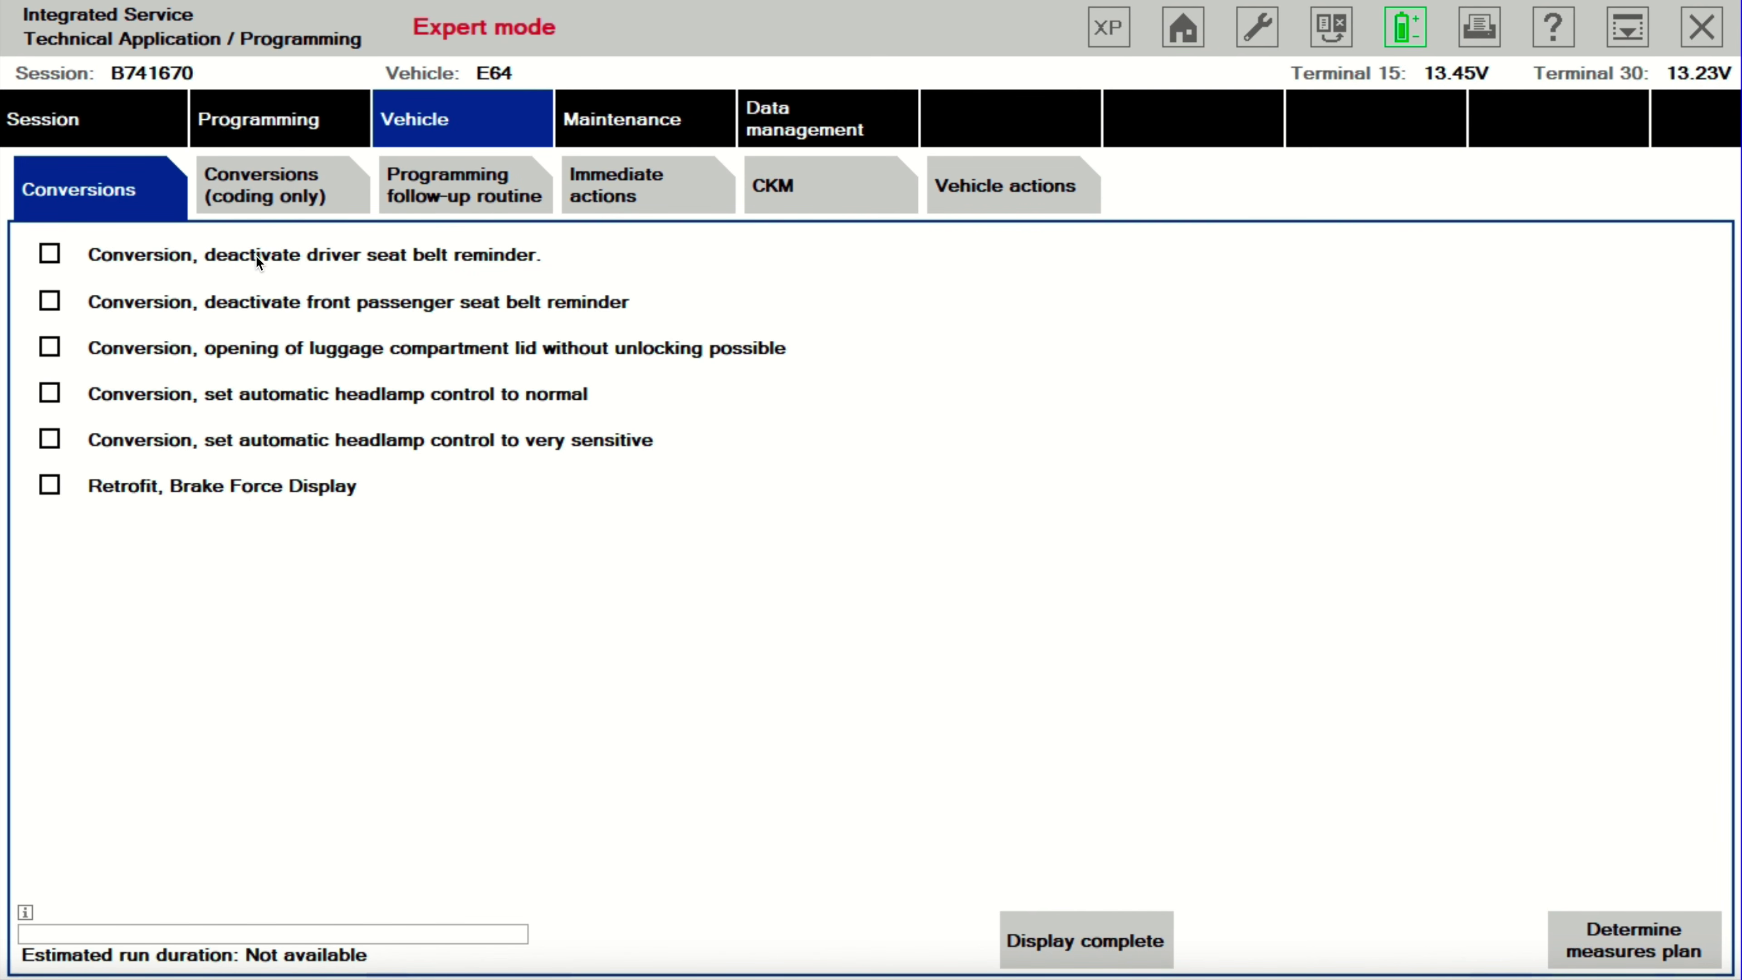
left_click(303, 187)
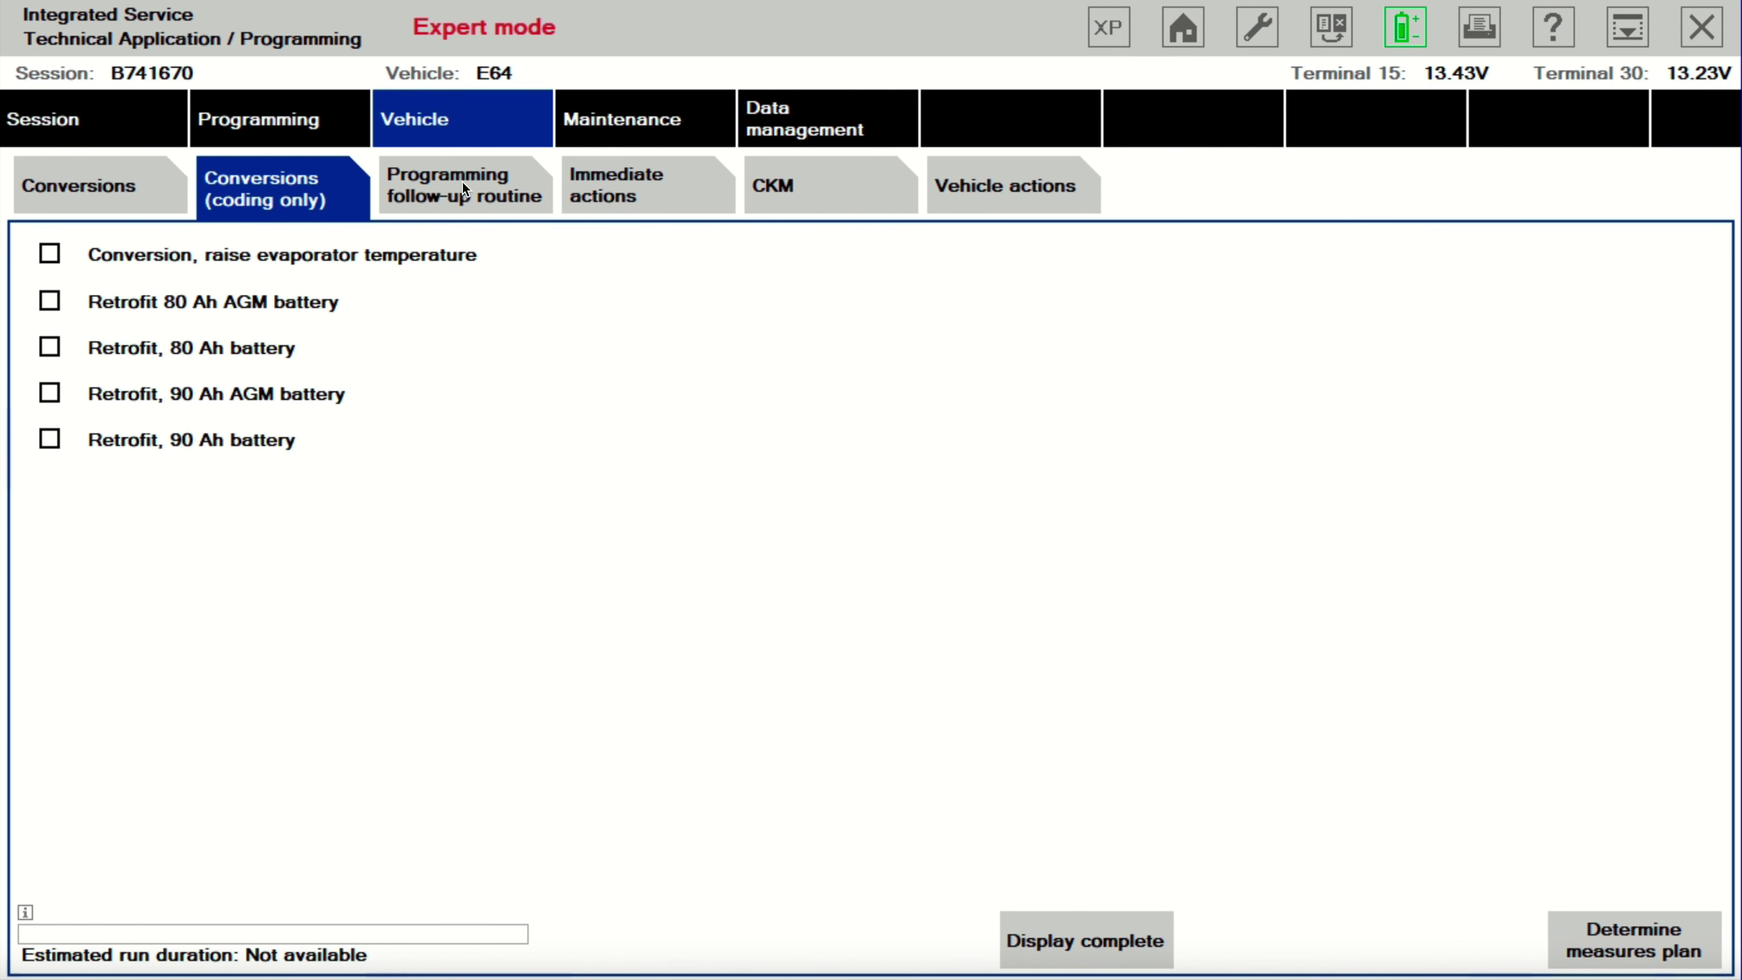
left_click(165, 187)
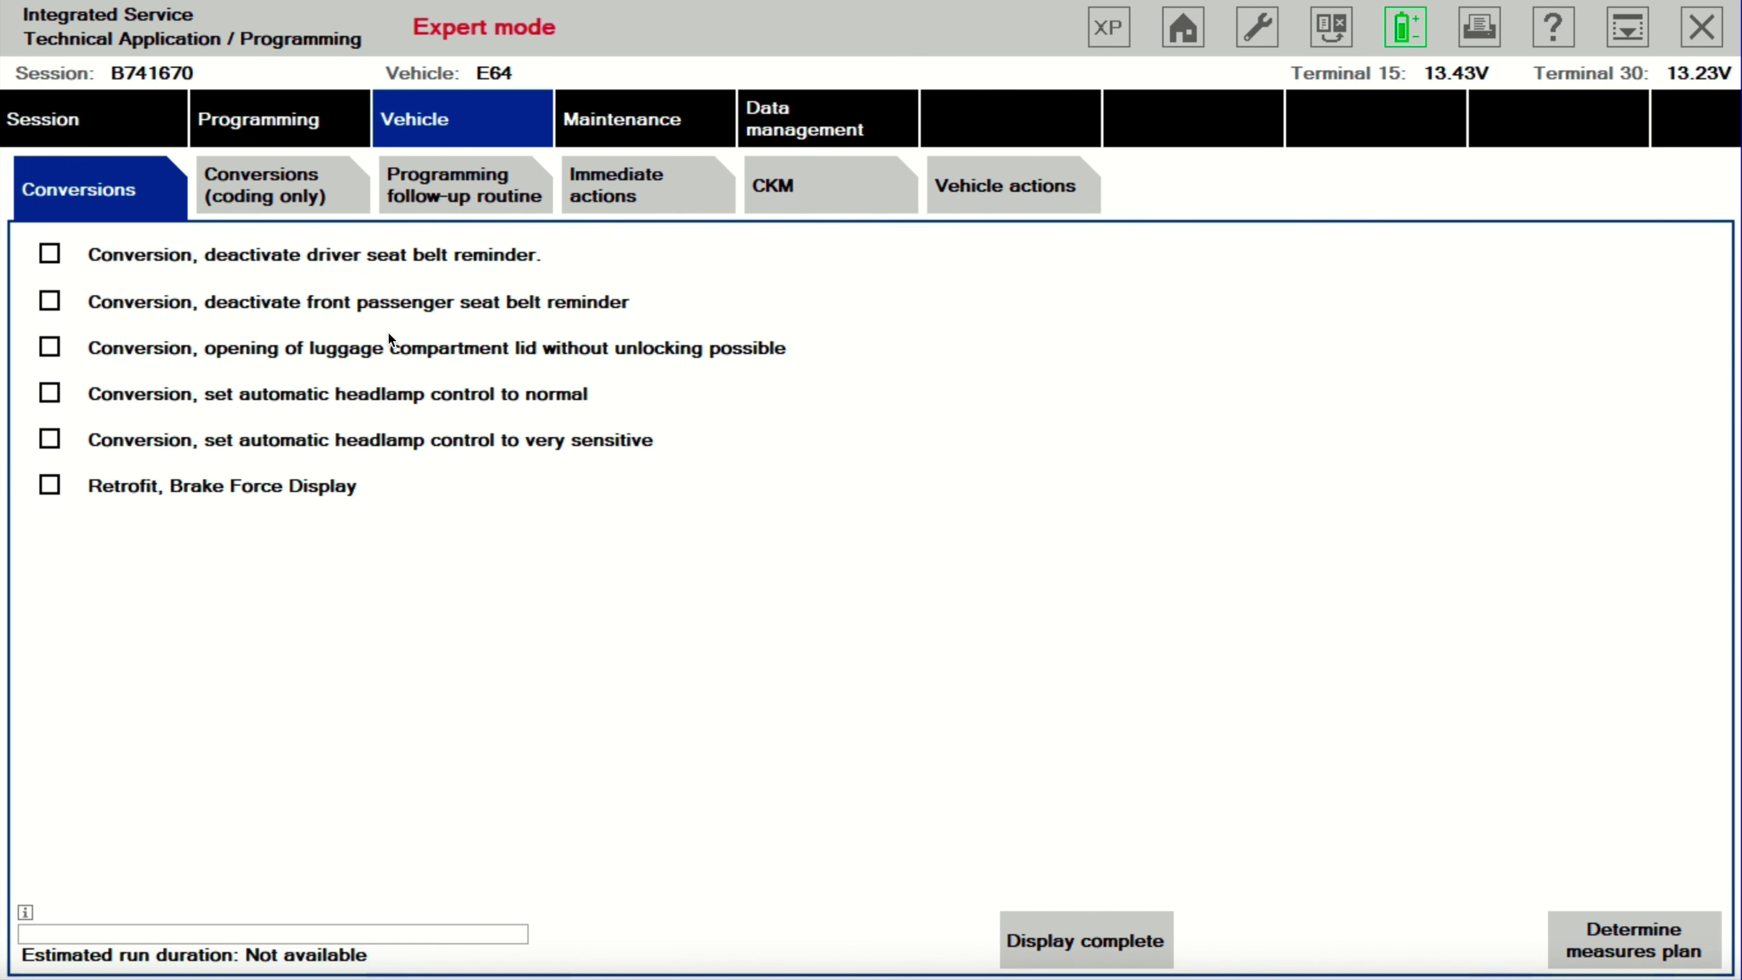
left_click(316, 187)
left_click(487, 183)
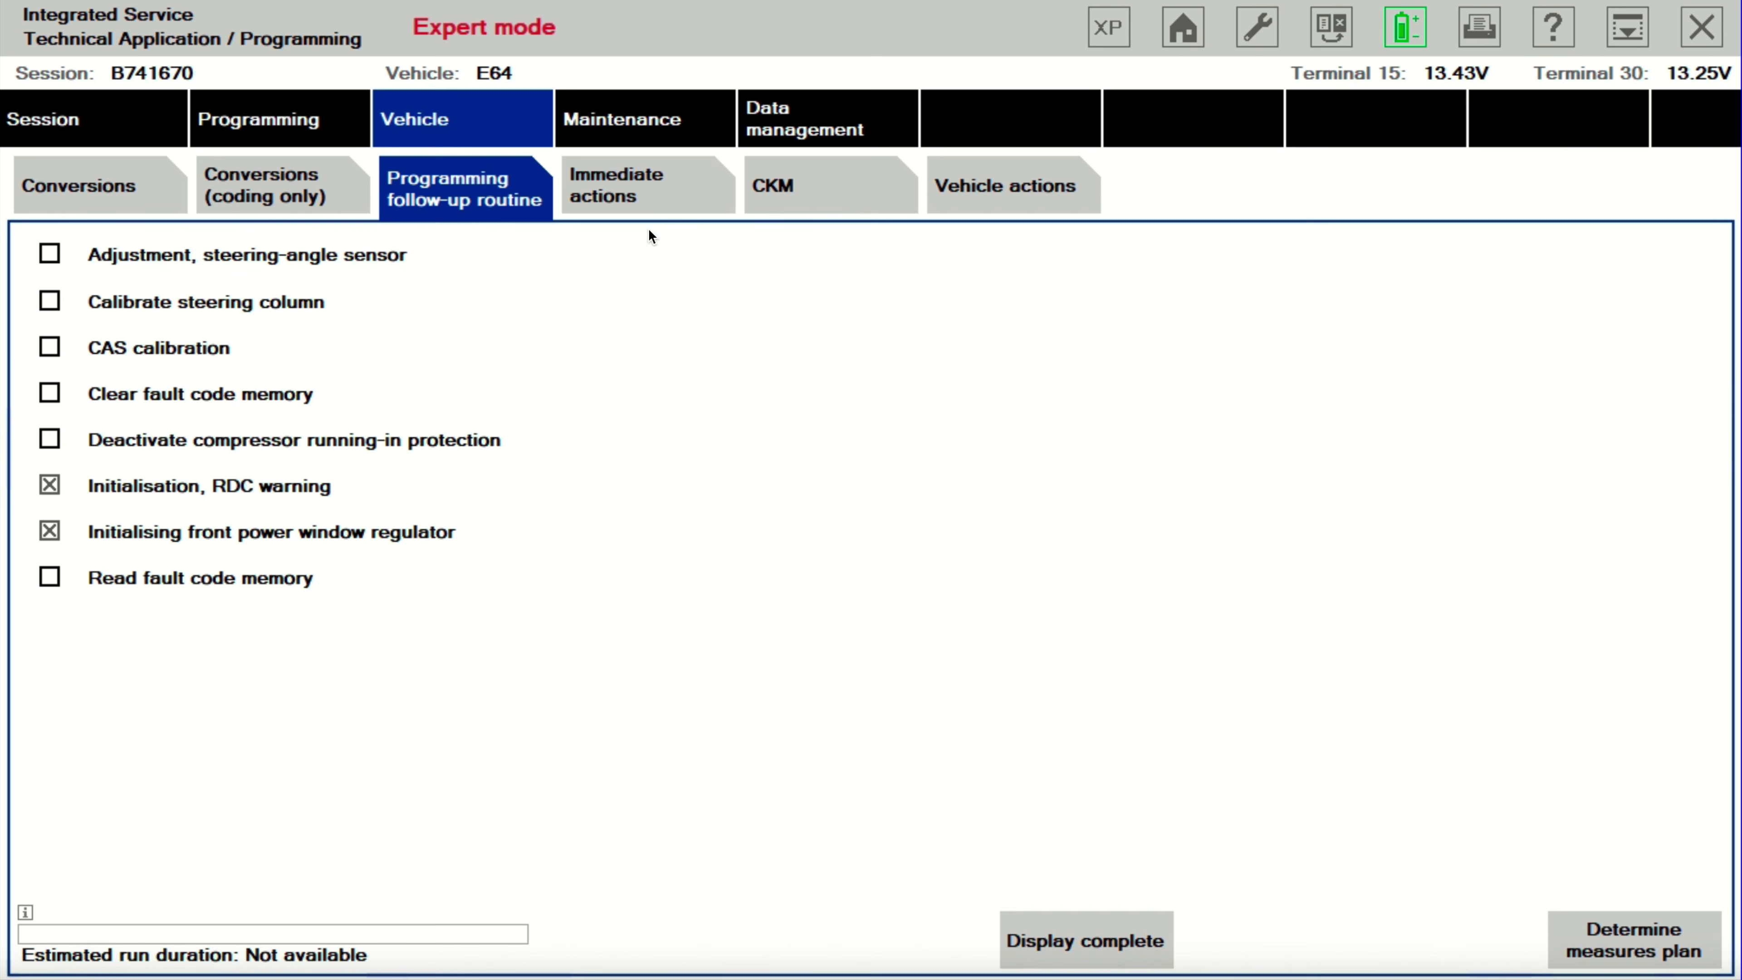
left_click(644, 213)
left_click(847, 185)
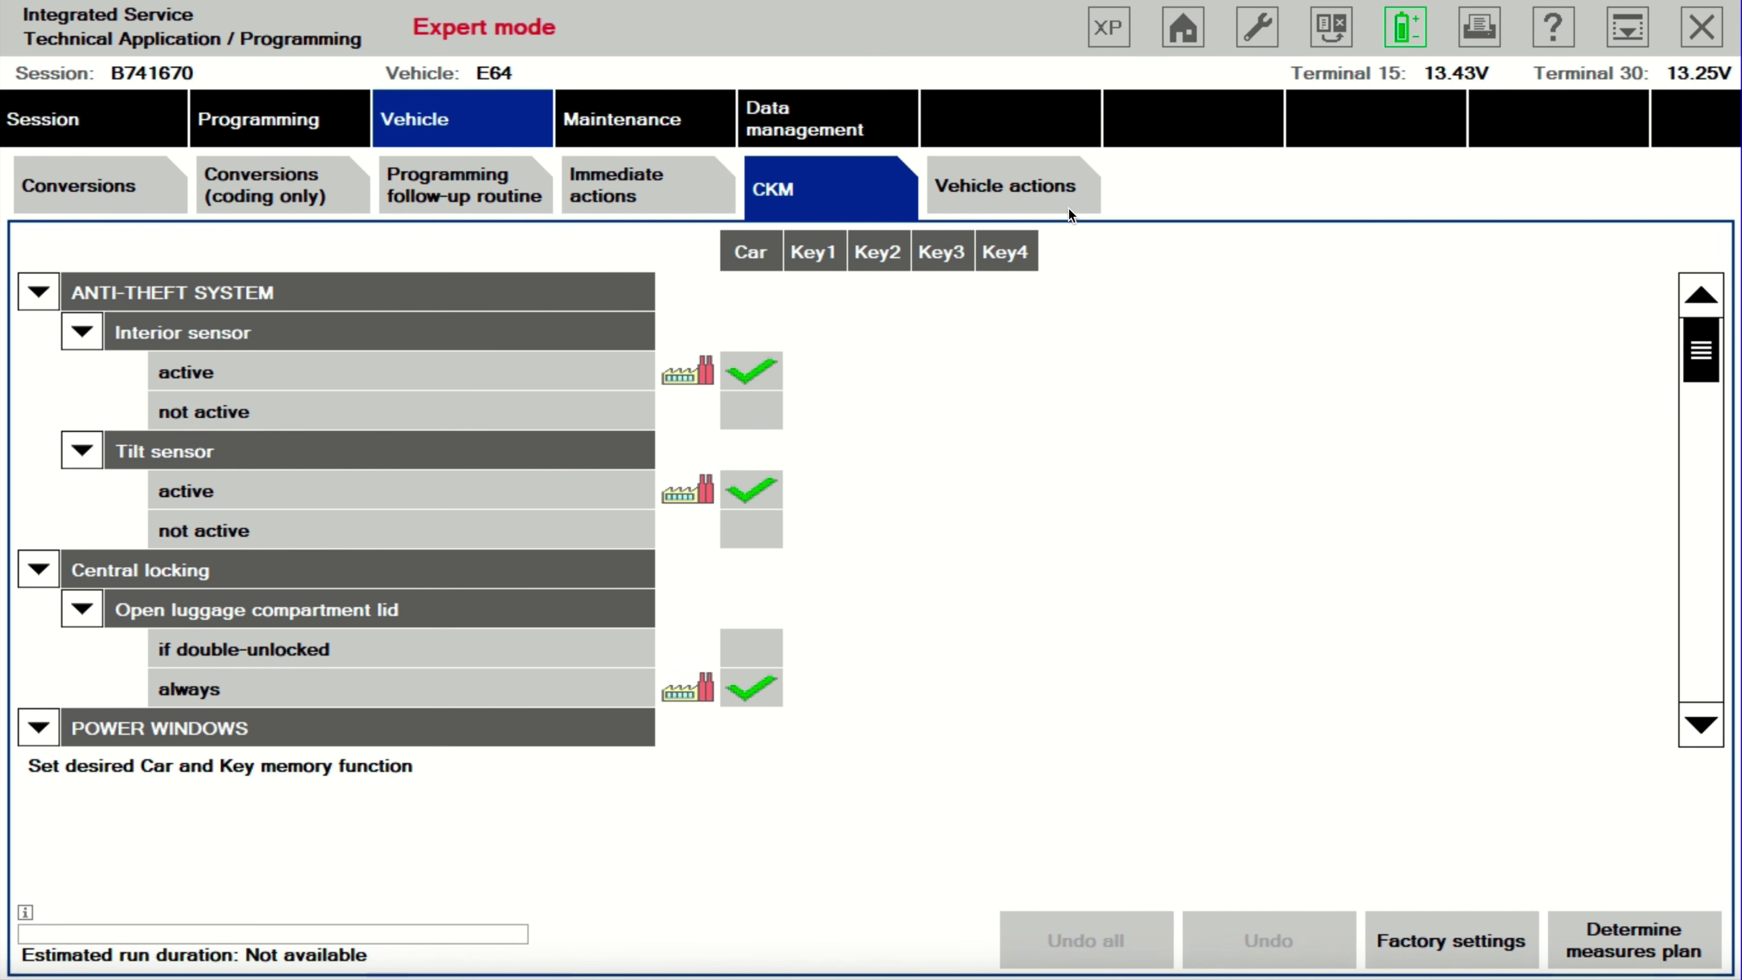
left_click(1035, 187)
left_click(520, 175)
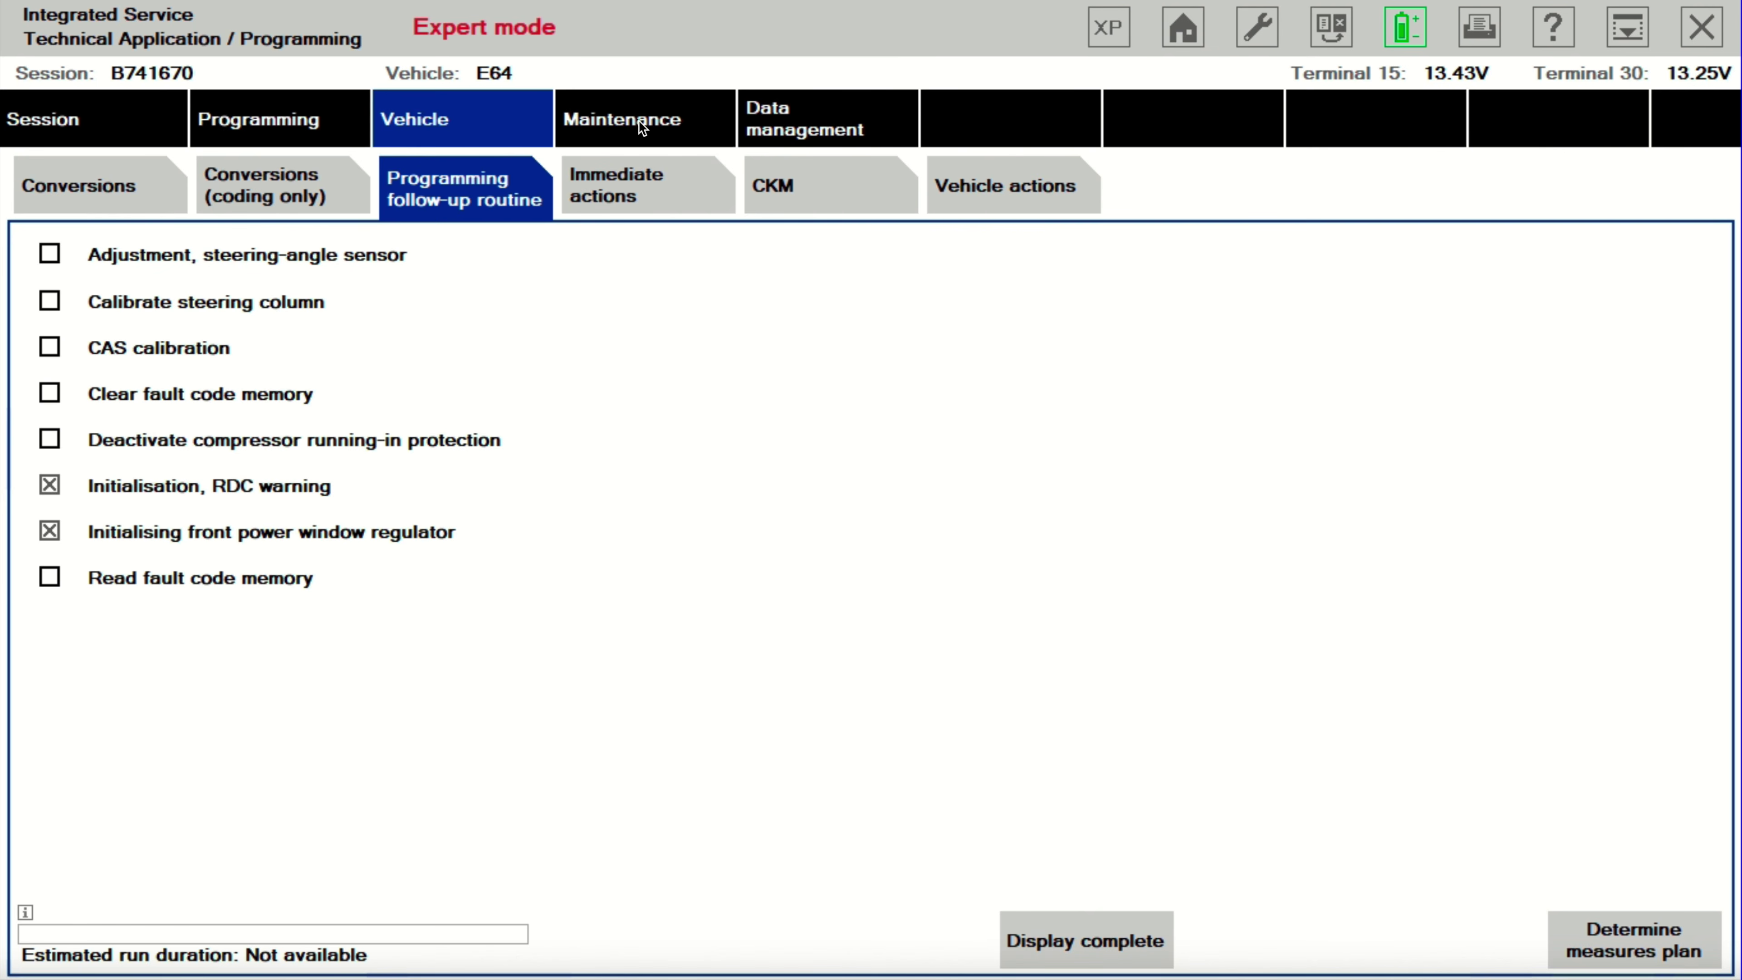
- Check the maintenance area, then compare the conversions, coding-only battery retrofits and programming follow-up routines again
left_click(642, 130)
left_click(435, 130)
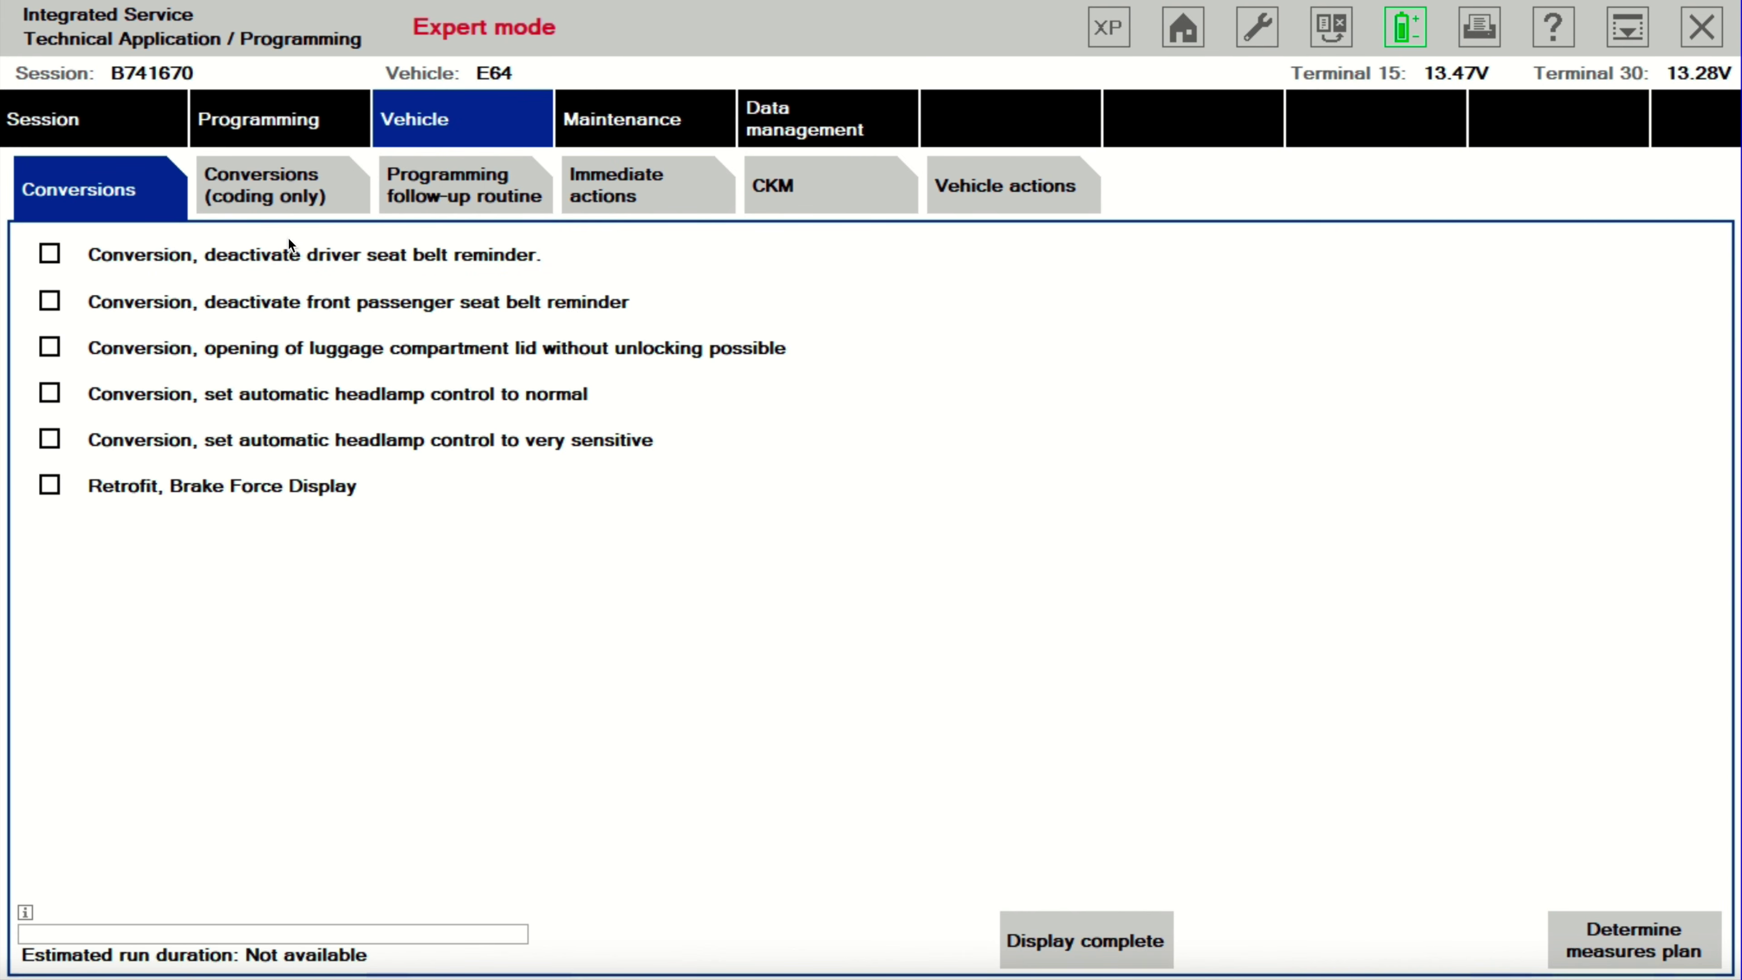
left_click(281, 199)
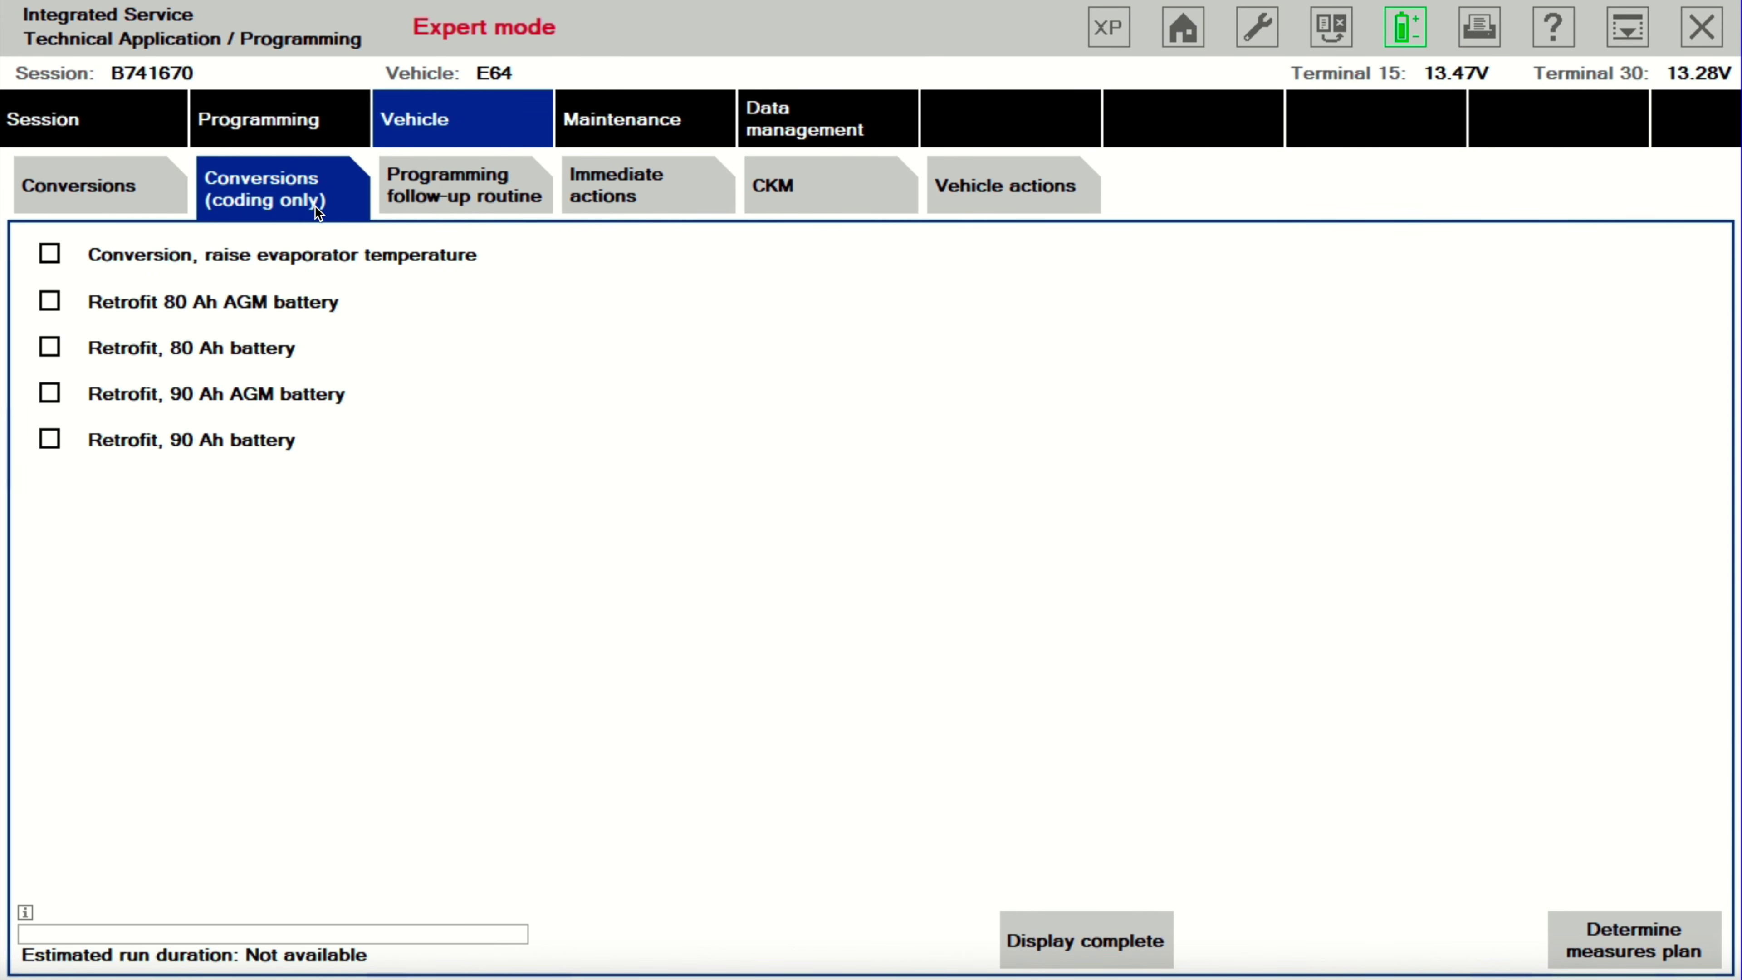
left_click(430, 208)
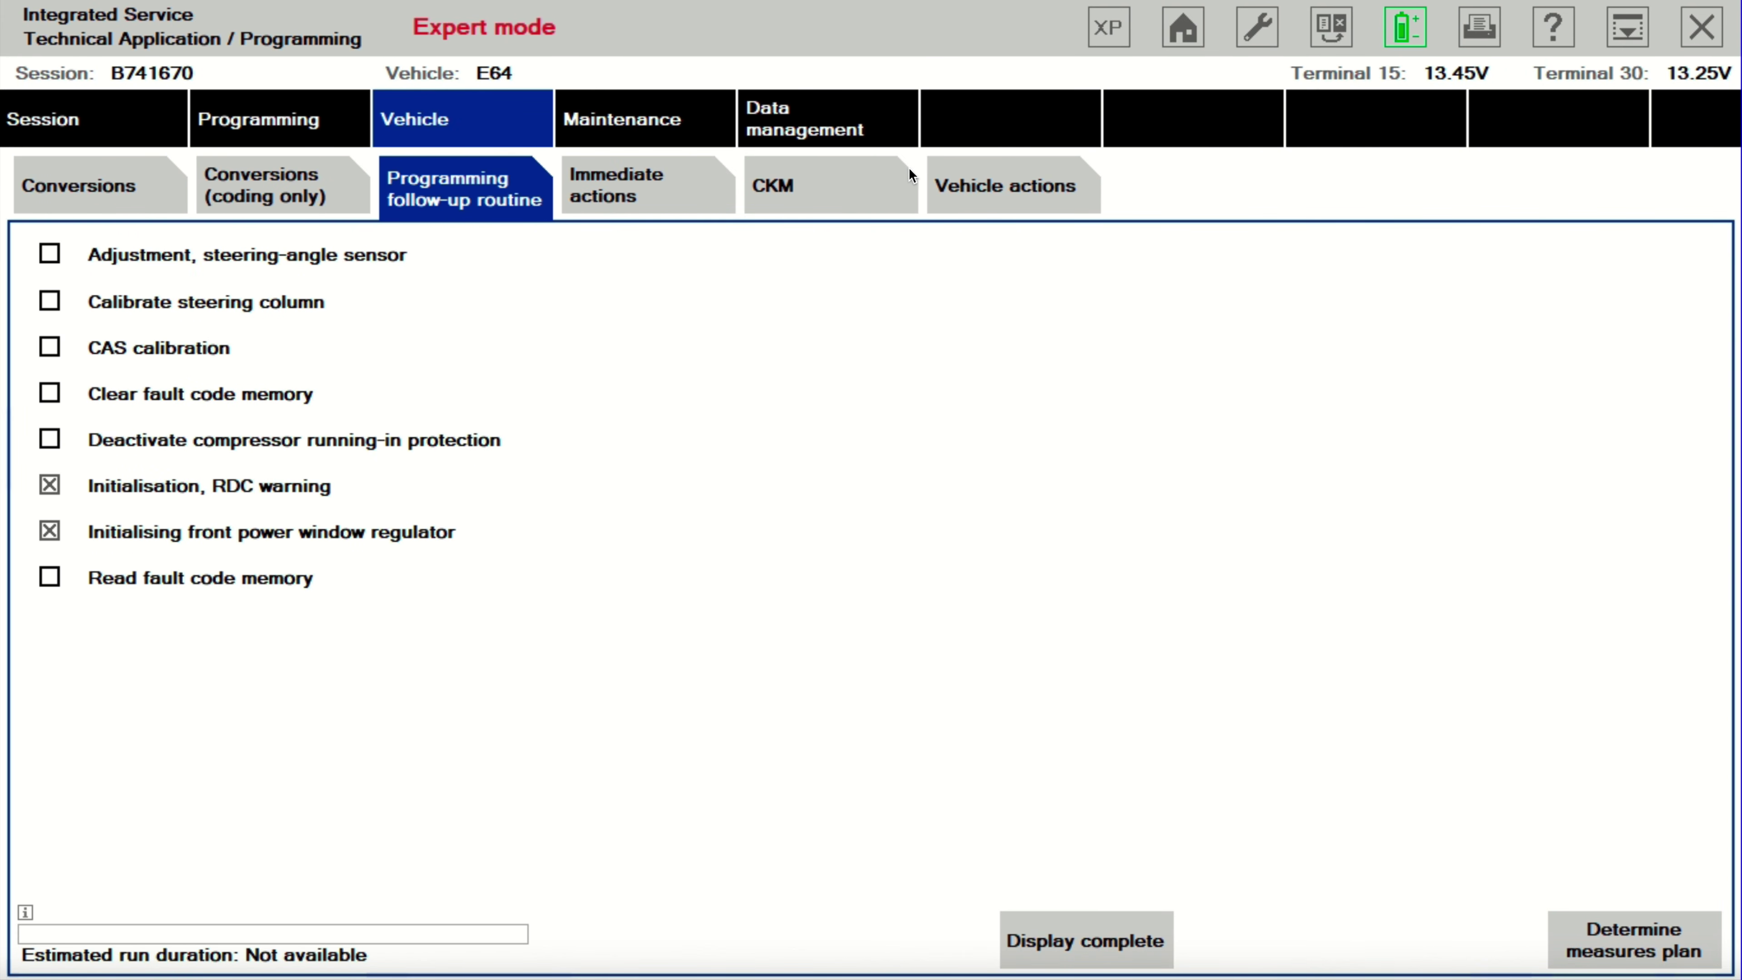
left_click(976, 196)
left_click(456, 189)
left_click(614, 188)
- Look at the vehicle details, the control module tree and the action list with its actual and target integration levels
left_click(283, 125)
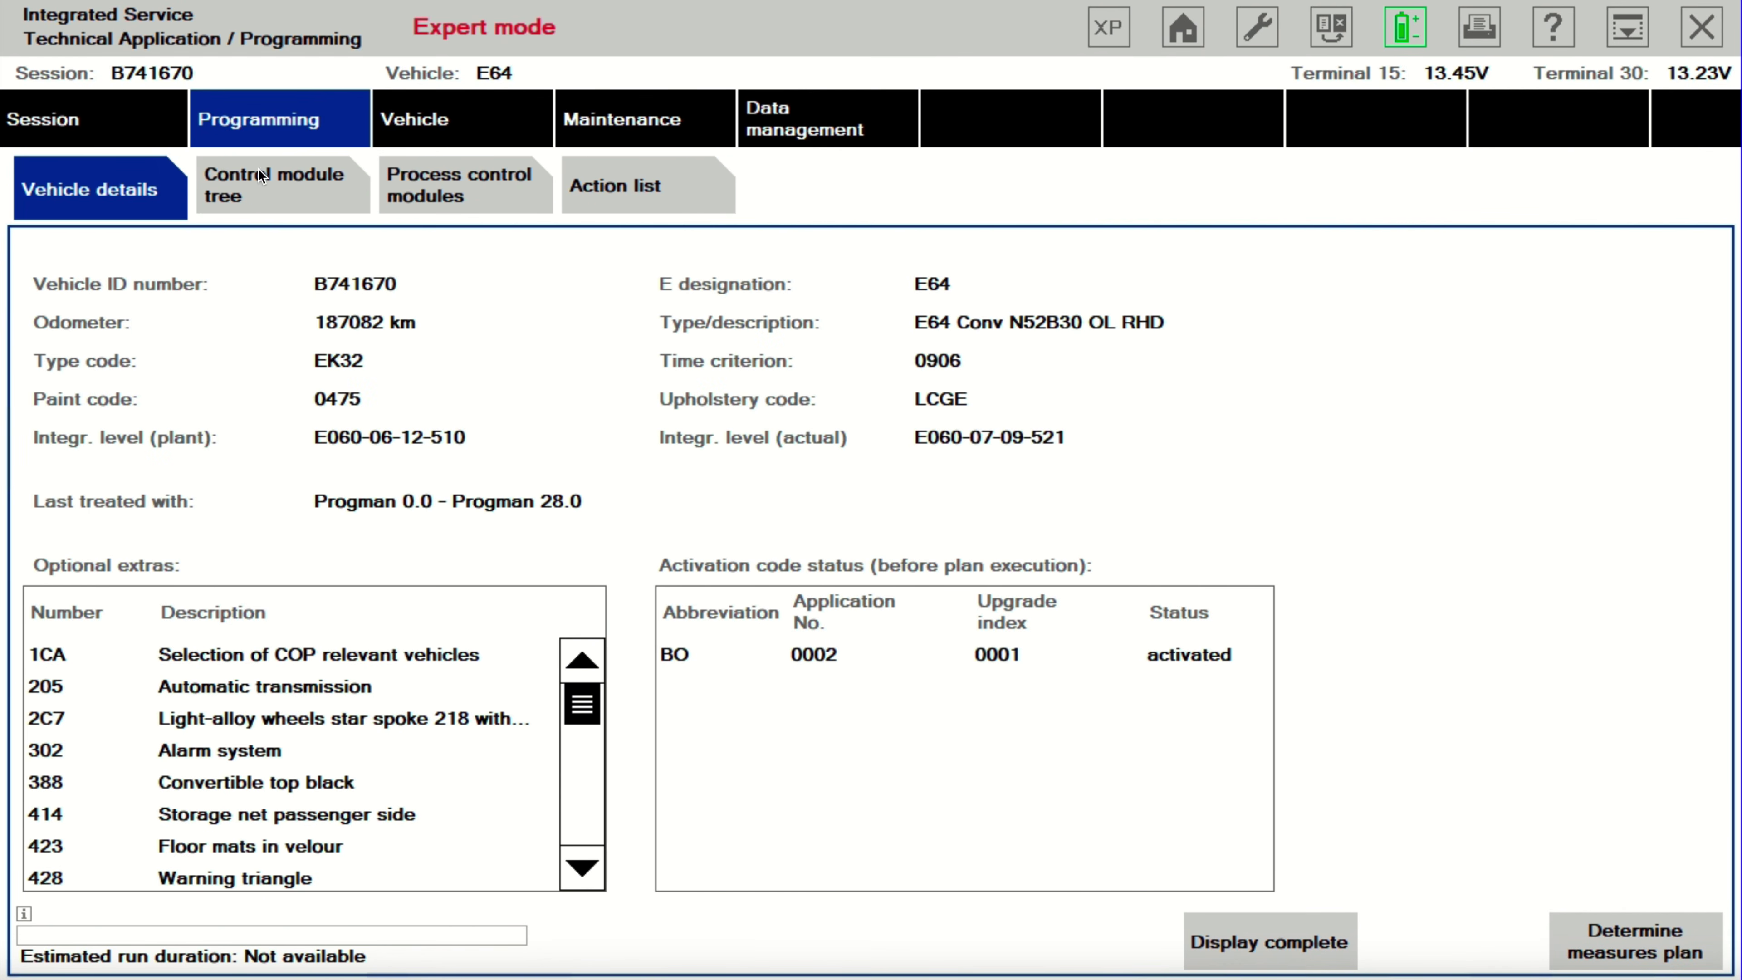
left_click(287, 184)
left_click(649, 194)
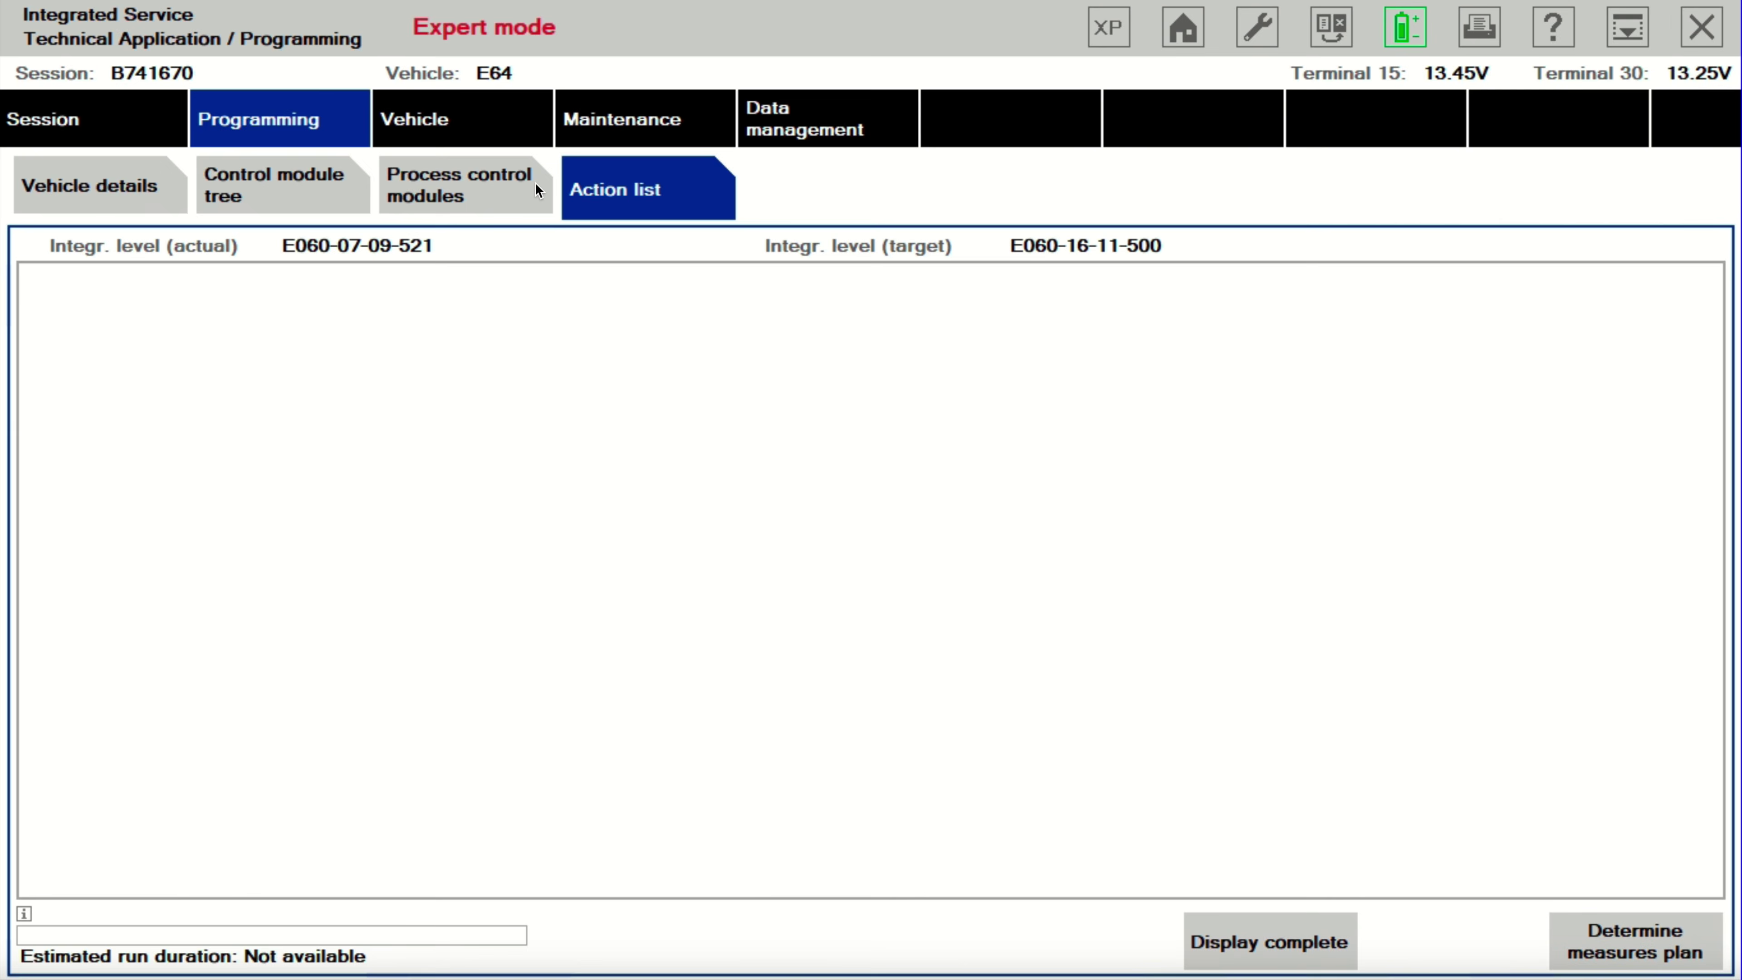
- Go through all vehicle conversion, retrofit and follow-up options once more, ending at the Import vehicle order action
left_click(434, 135)
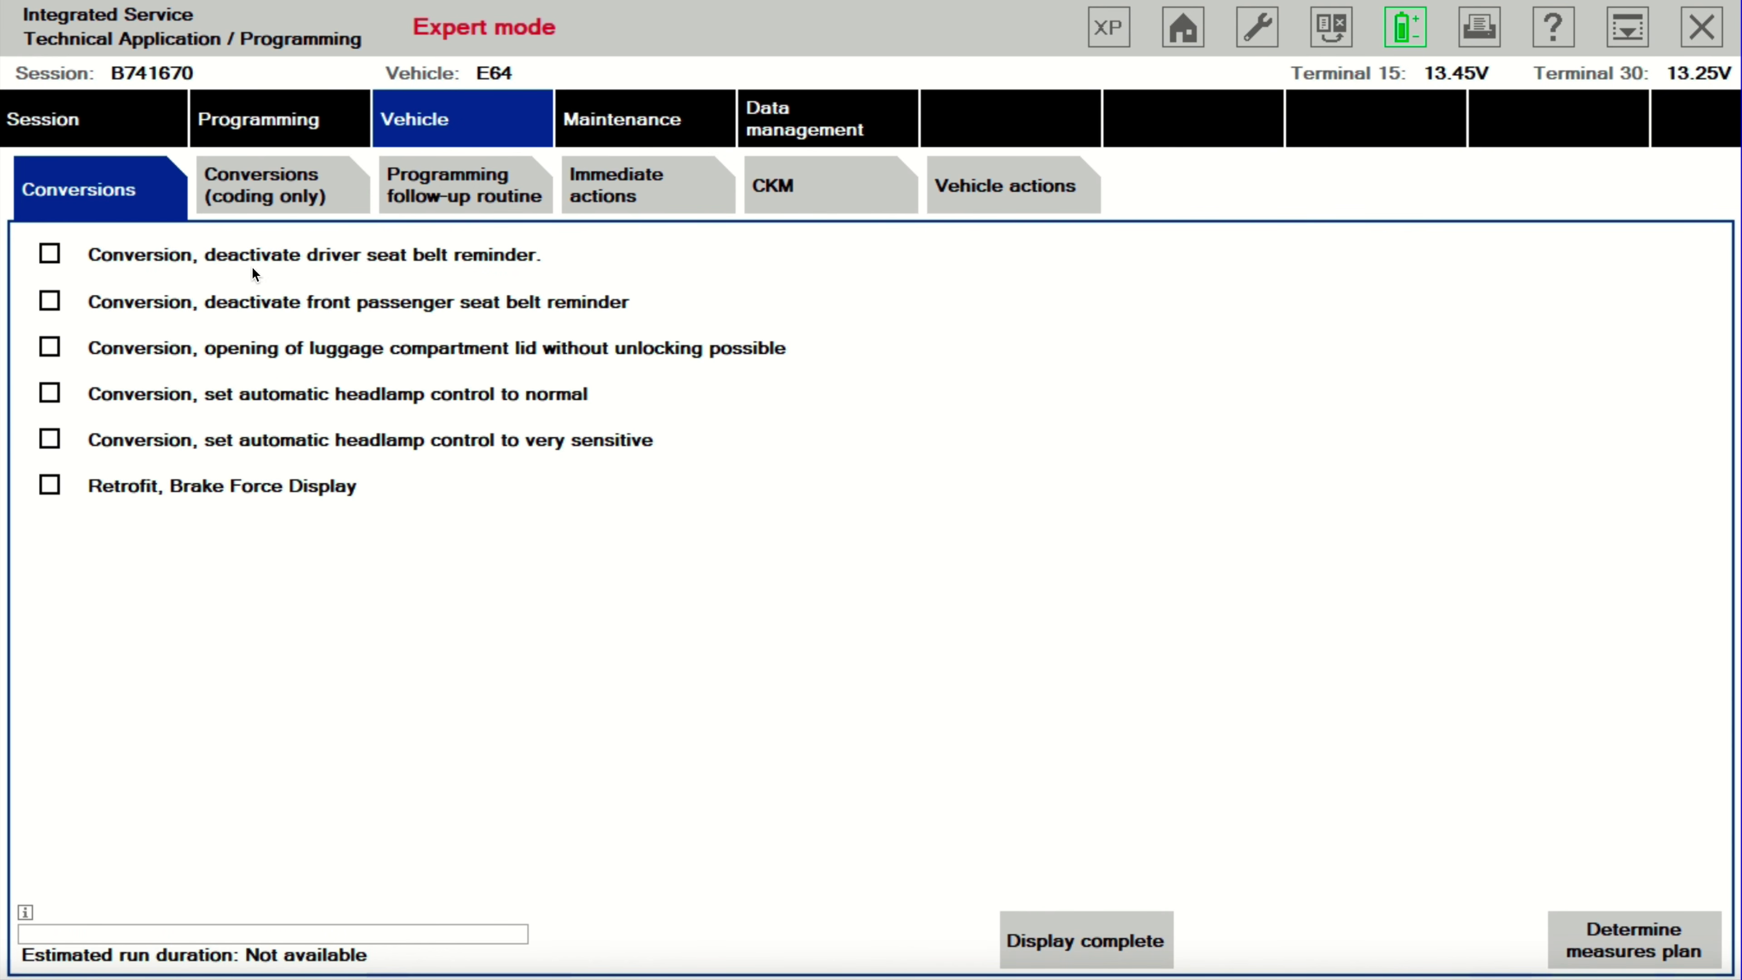
left_click(276, 202)
left_click(453, 187)
left_click(339, 189)
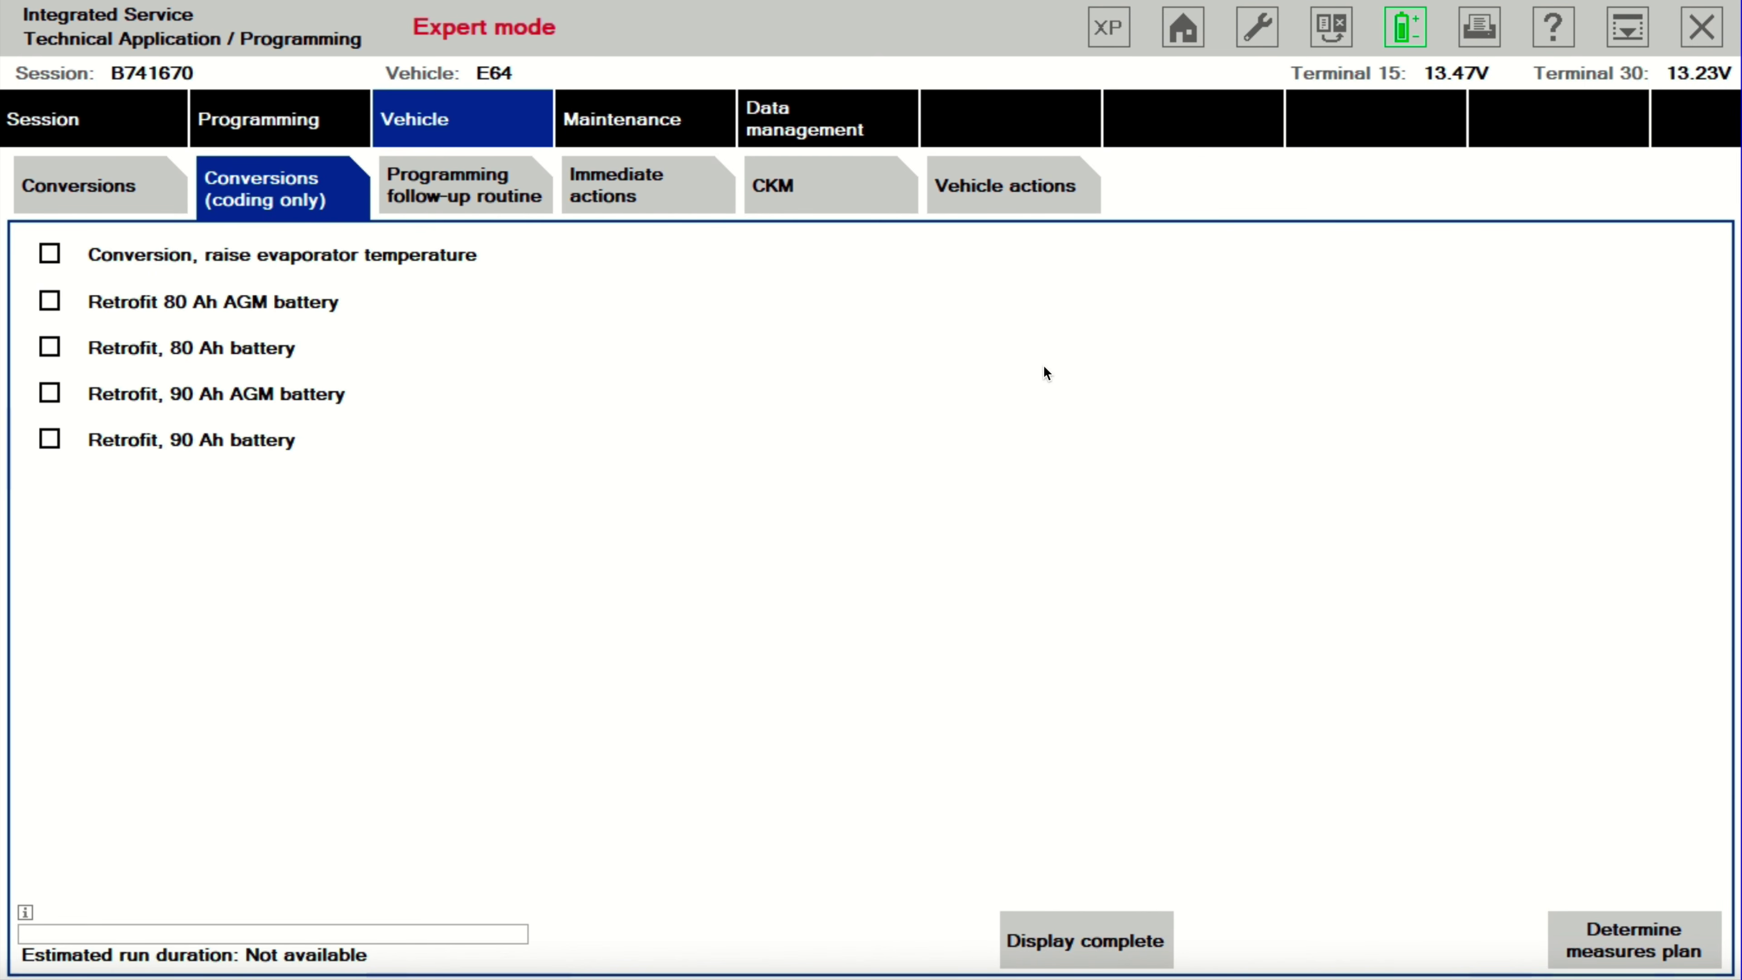
left_click(595, 179)
left_click(872, 191)
left_click(1035, 202)
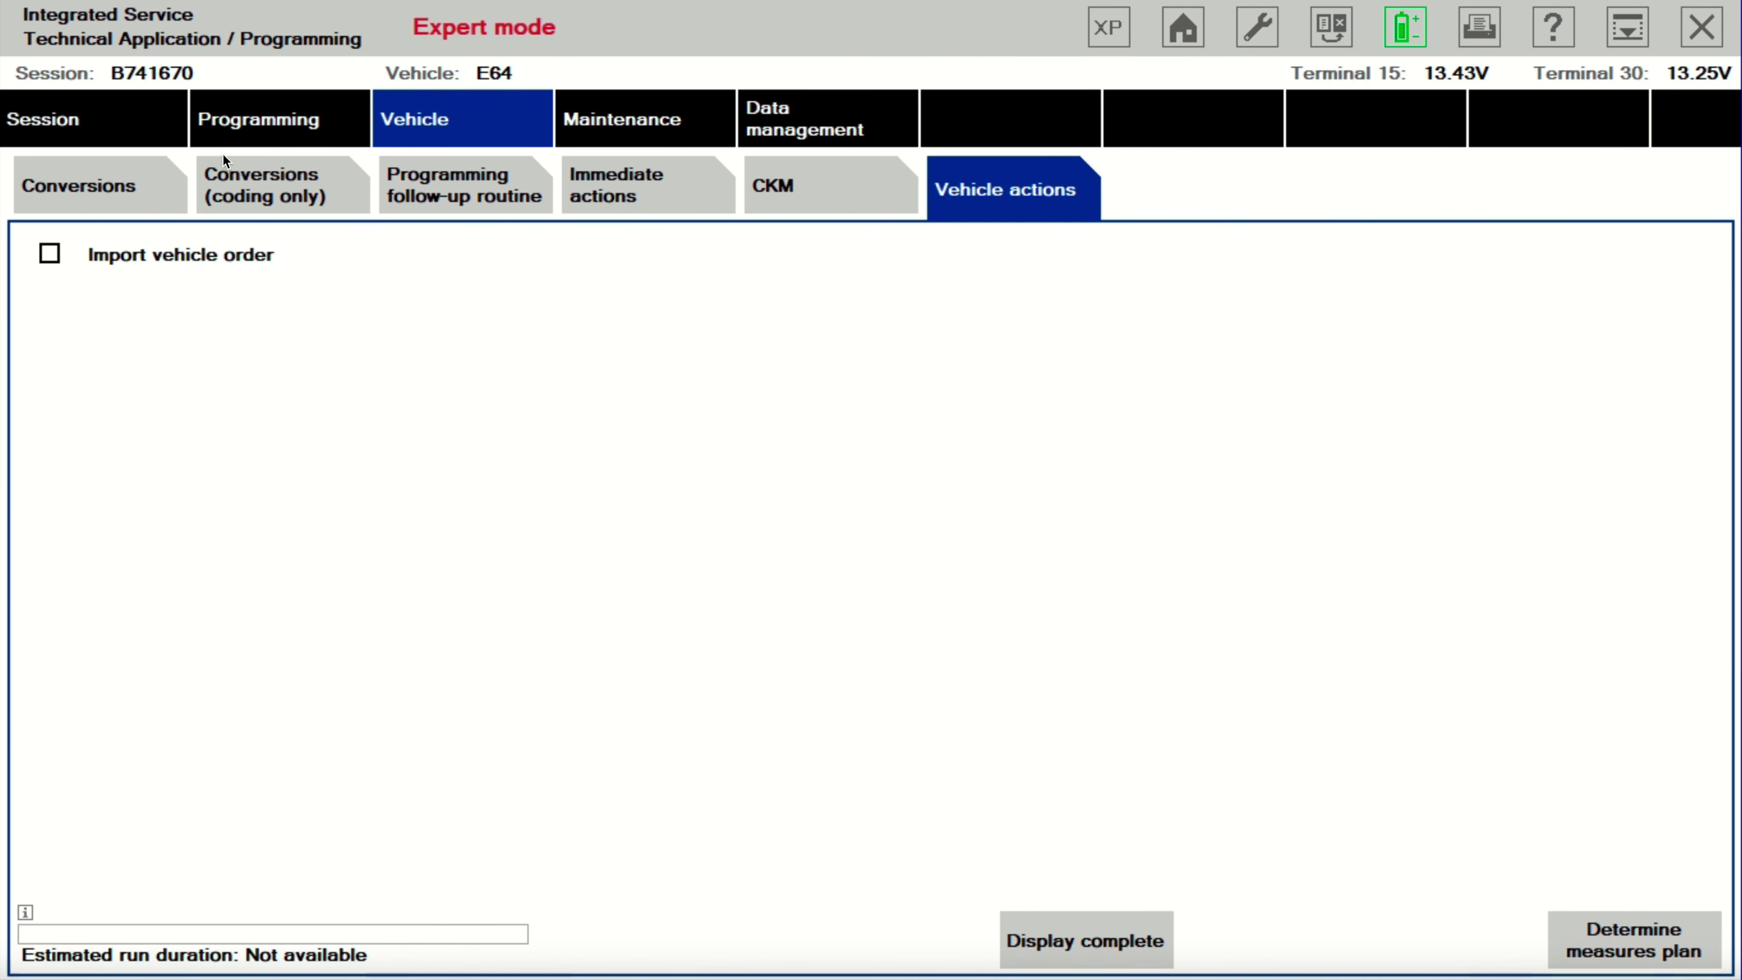
- Examine which control modules are marked for programming and coding, using the control module tree and the action list
left_click(113, 127)
left_click(269, 129)
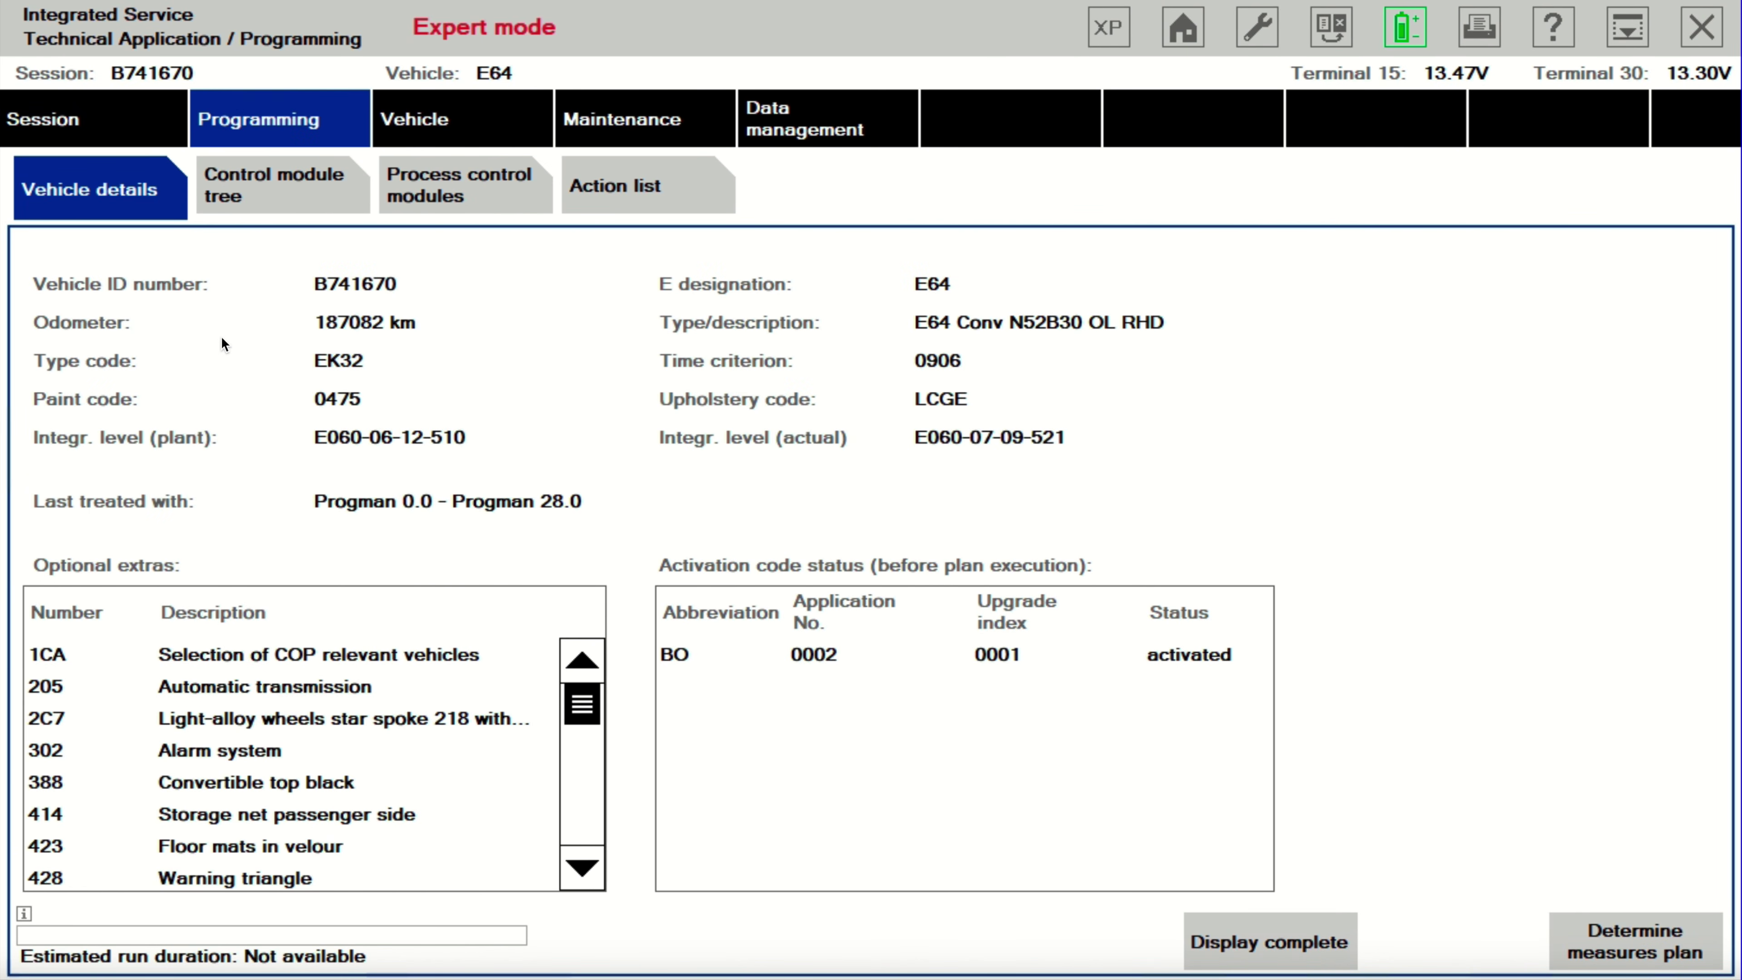
left_click(269, 206)
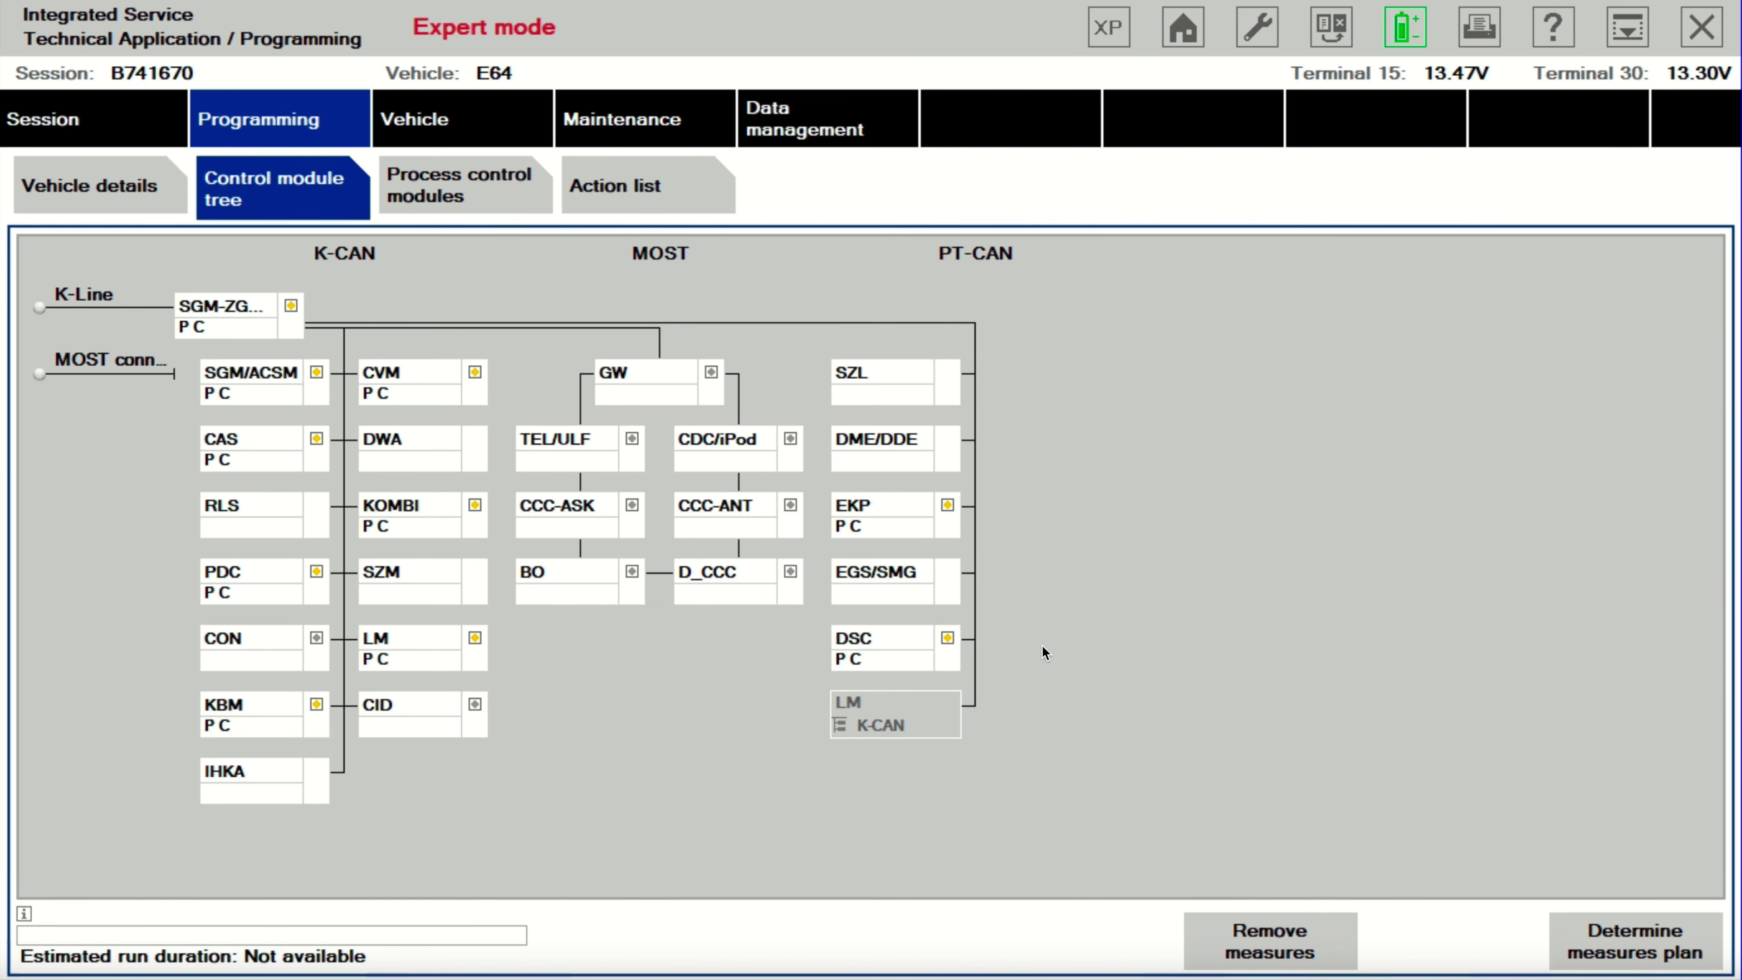
left_click(149, 191)
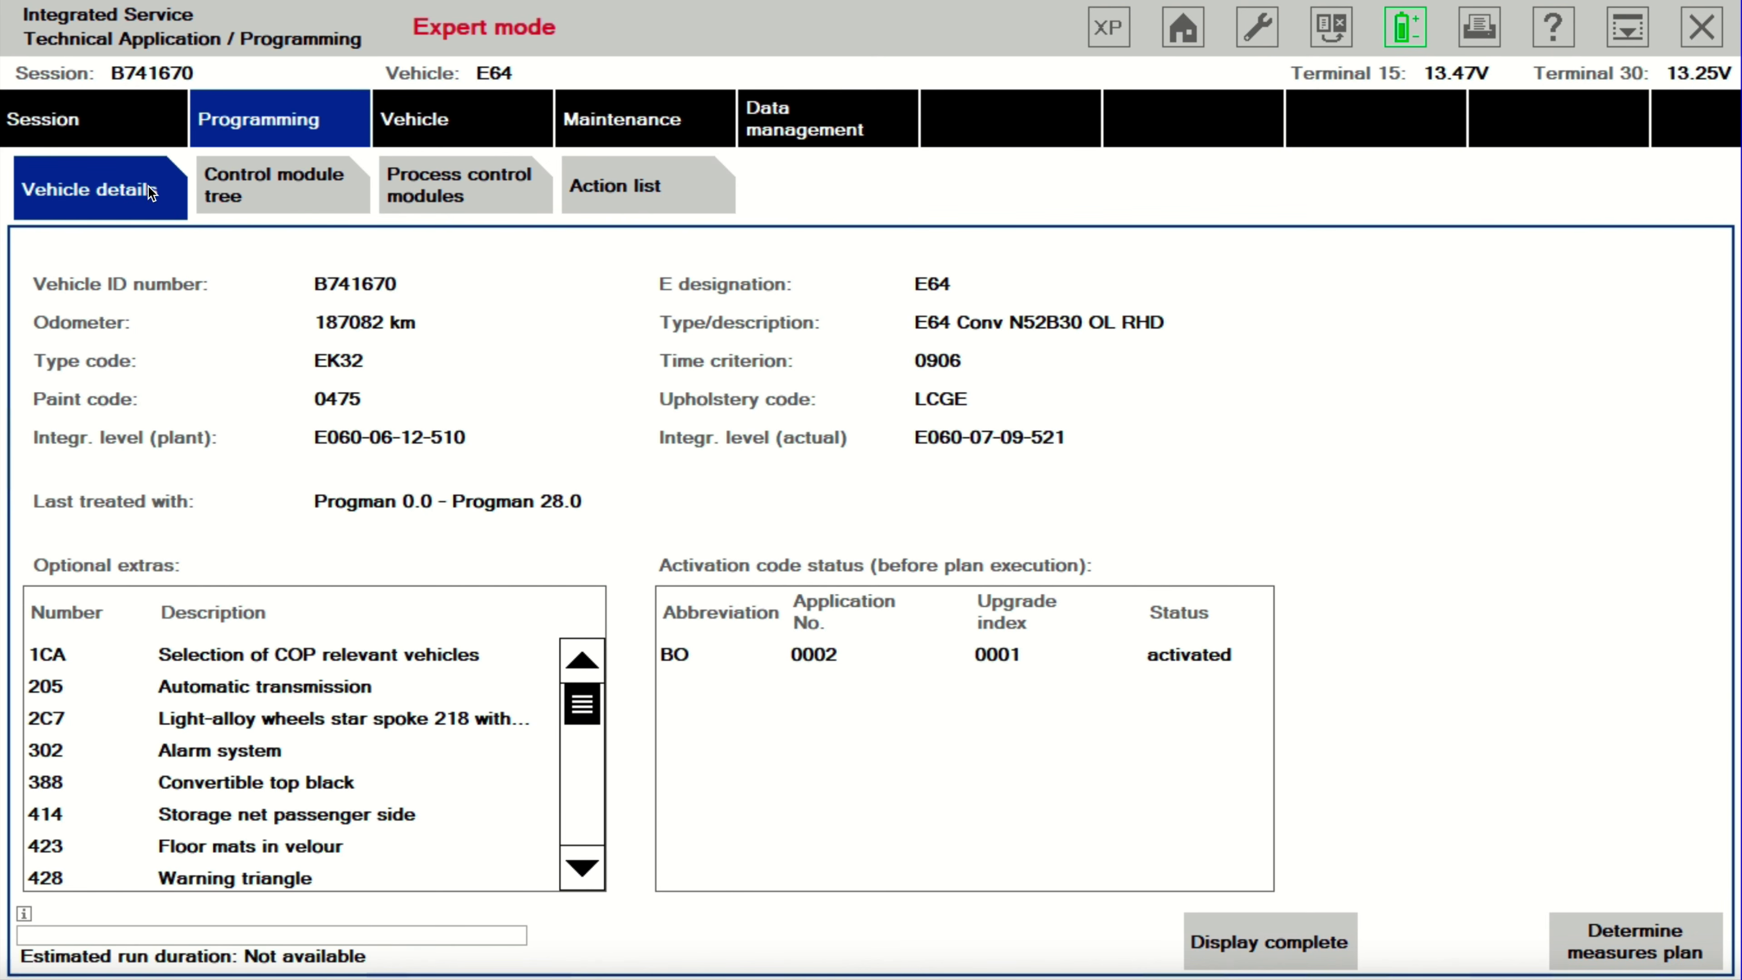
left_click(267, 198)
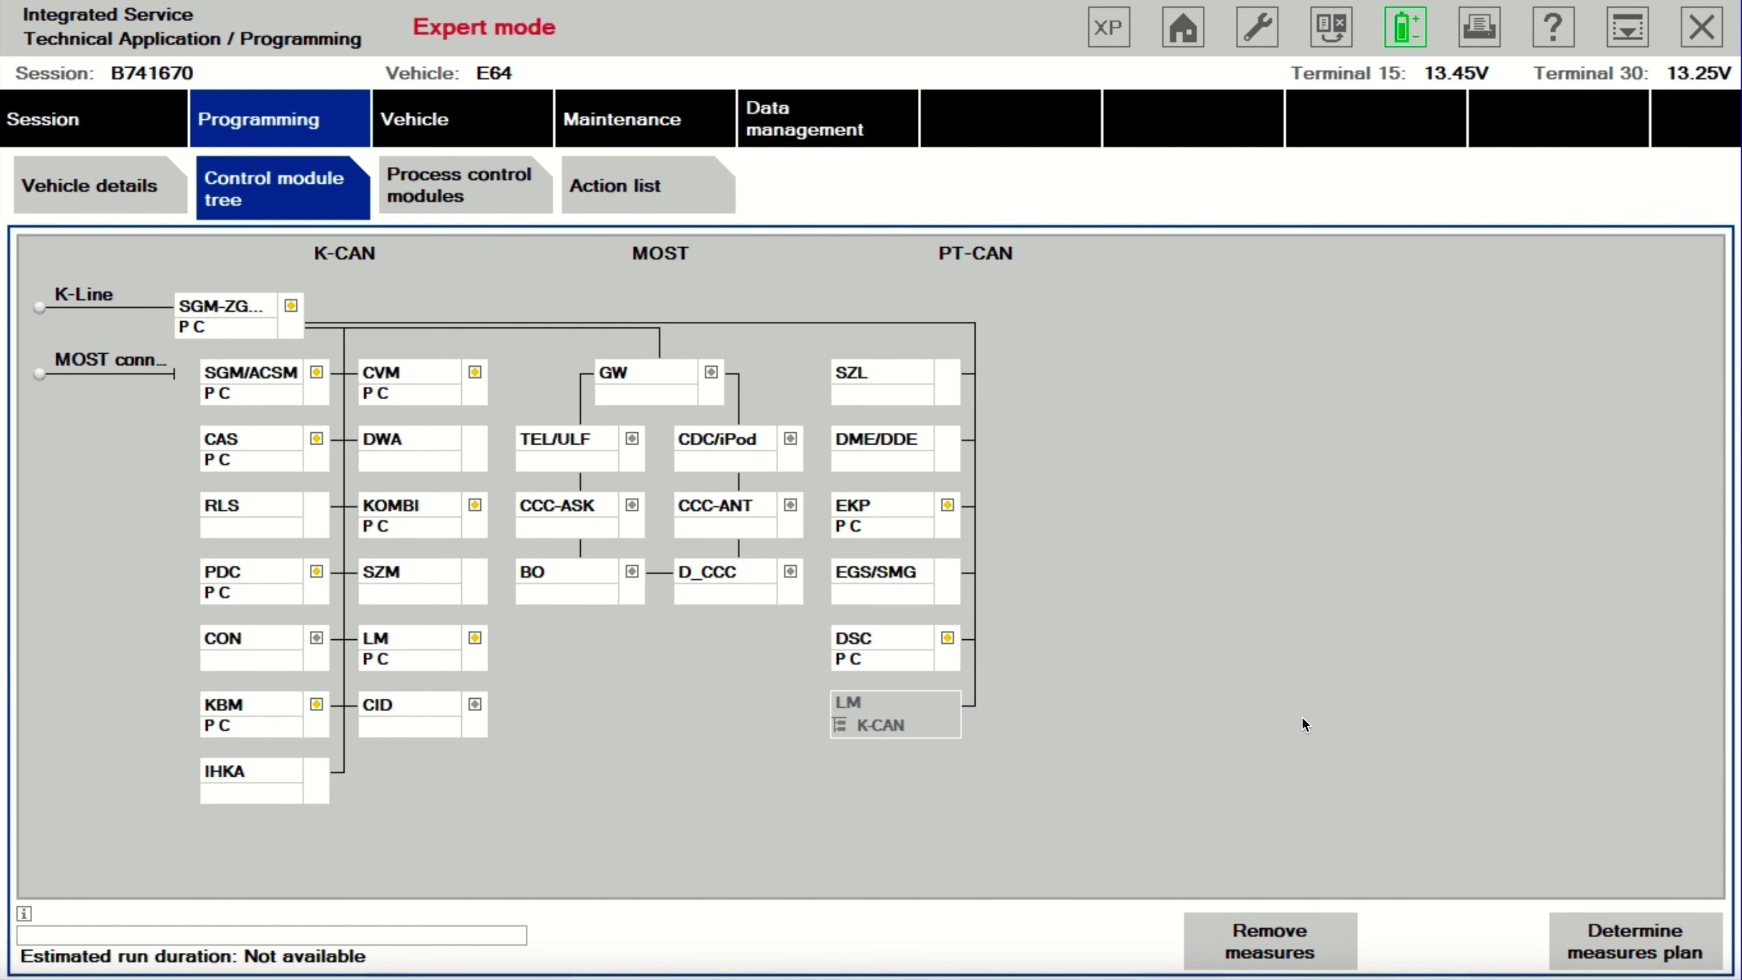
left_click(607, 186)
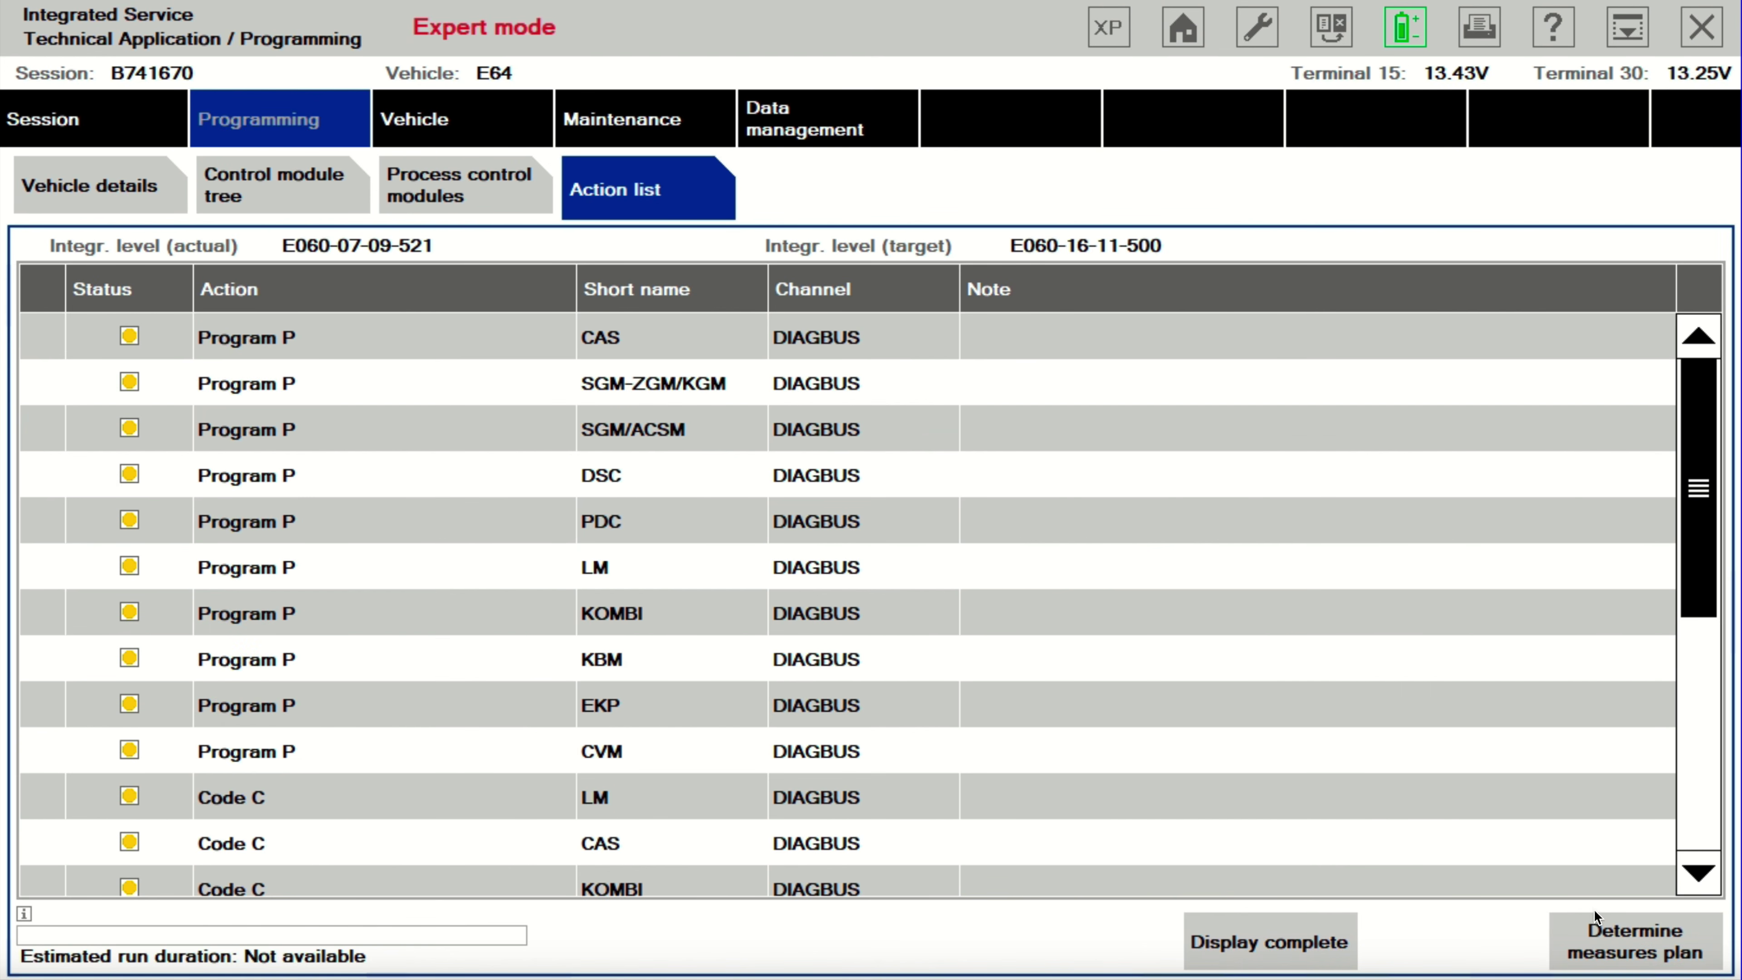
left_click(144, 194)
left_click(263, 186)
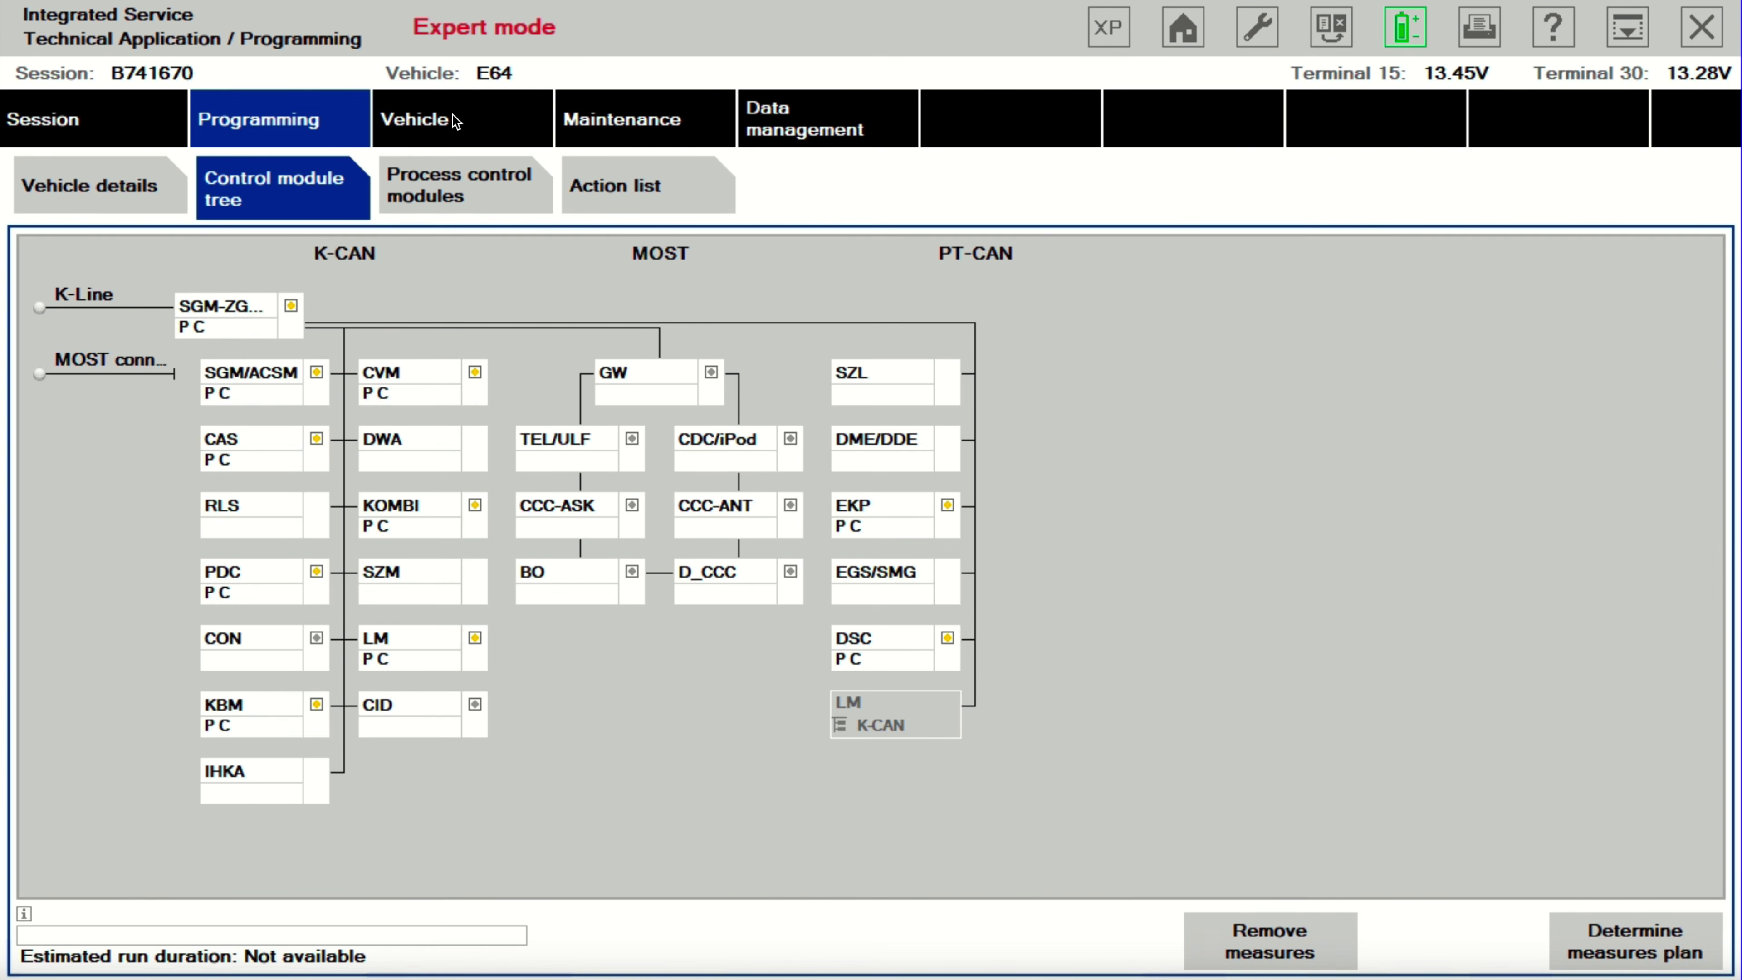
- Examine the programming, encoding and replacement selections for every control module in the process control modules list
left_click(454, 121)
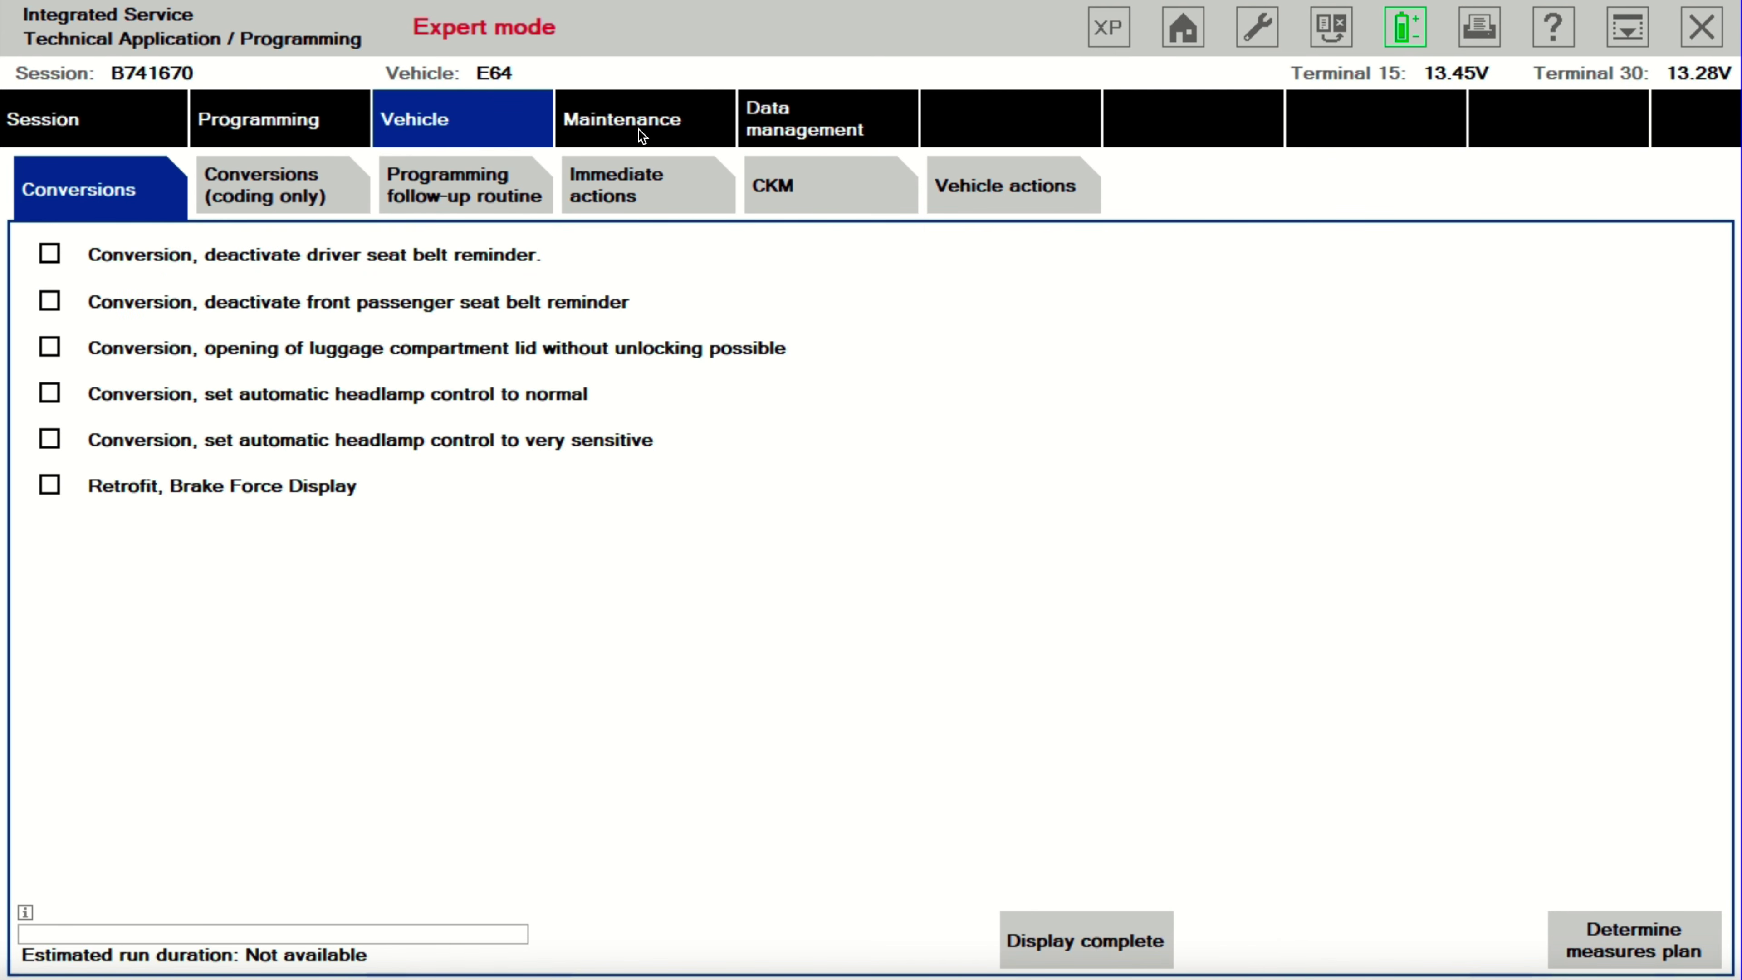
left_click(312, 120)
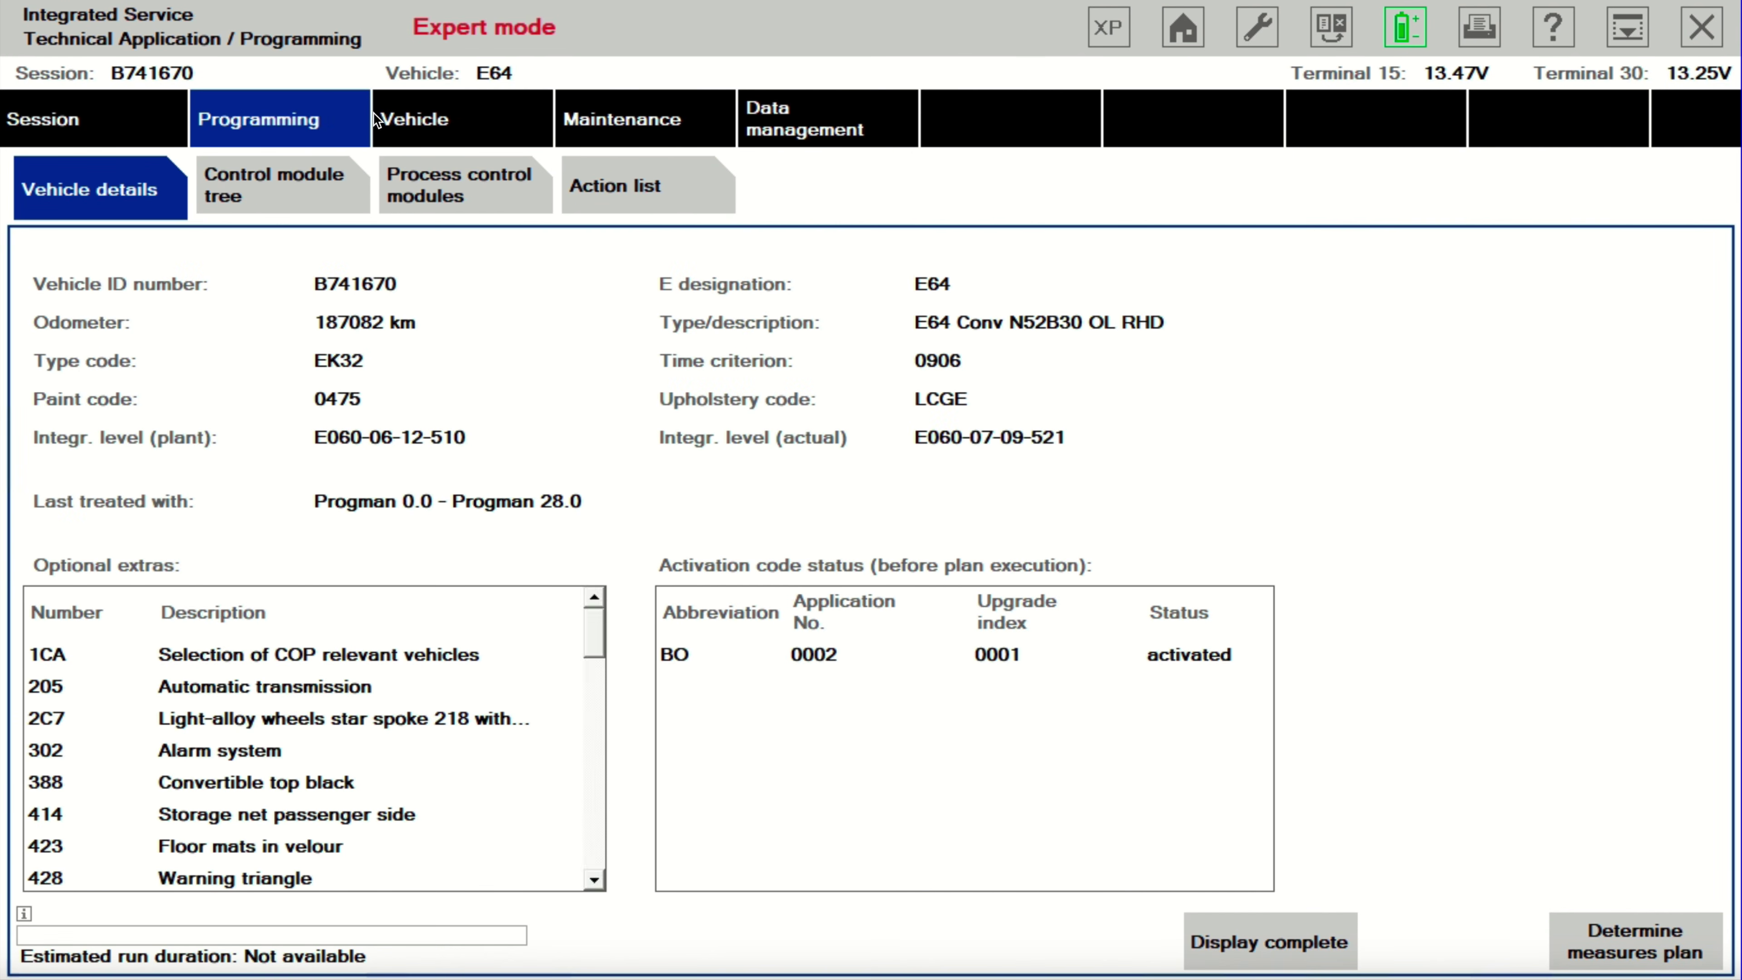
left_click(444, 196)
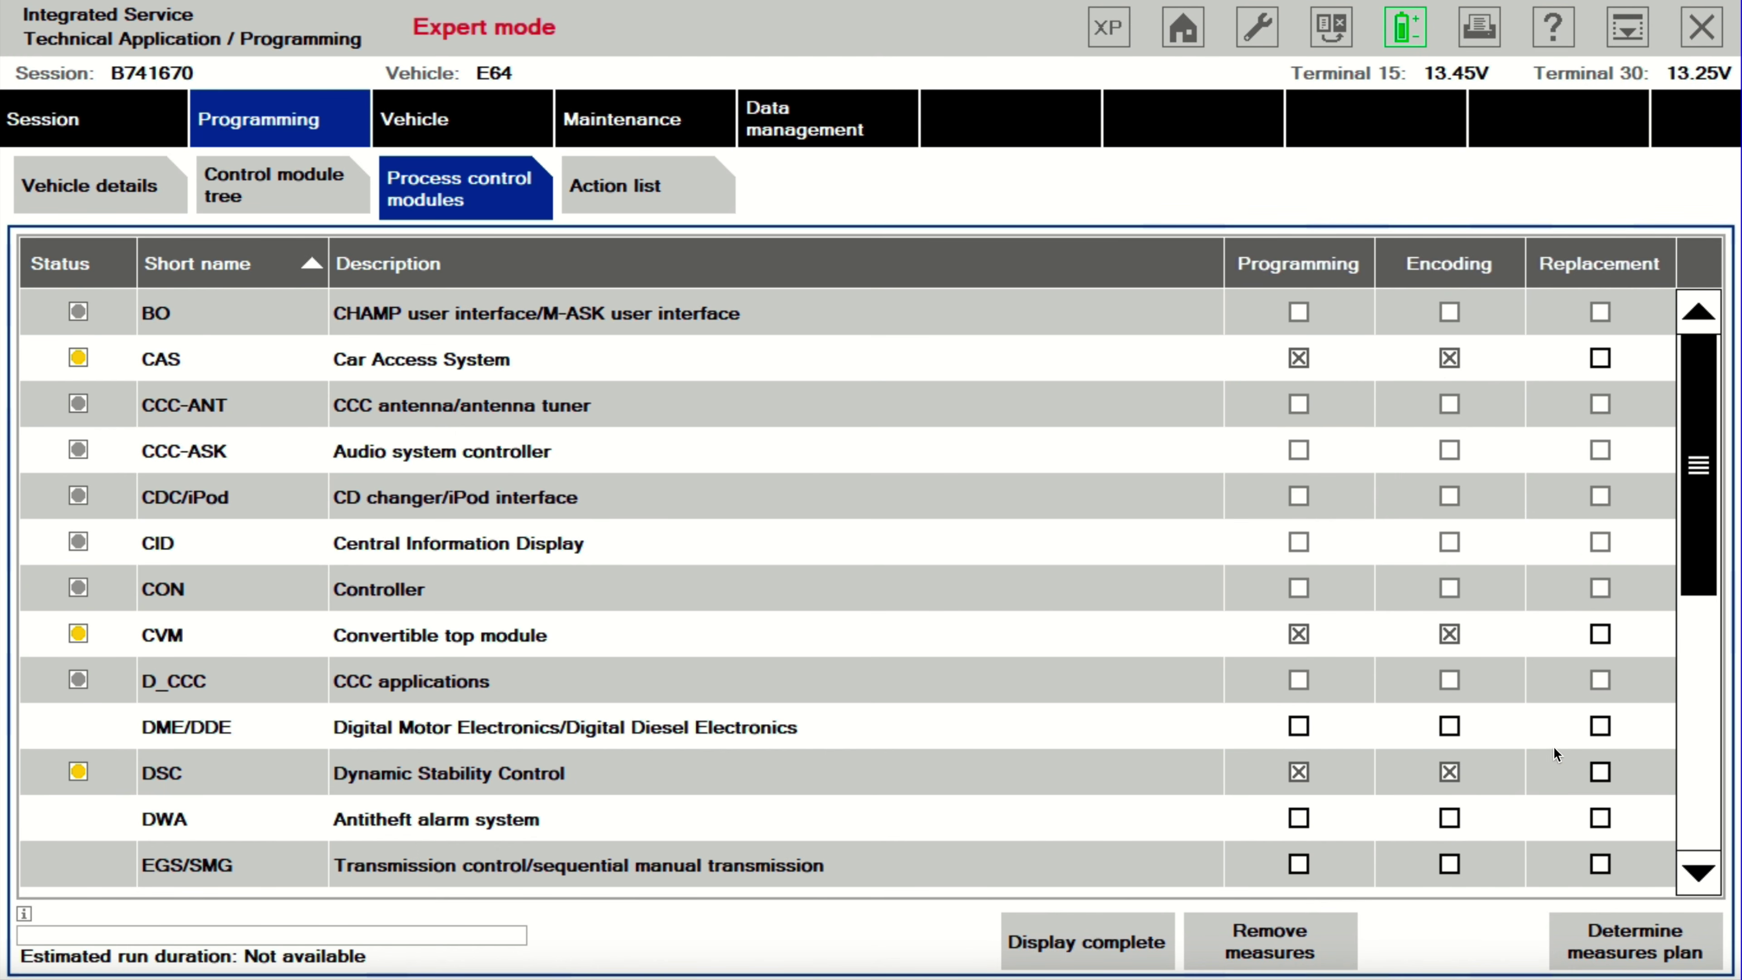
scroll(1447, 696, "down", 3)
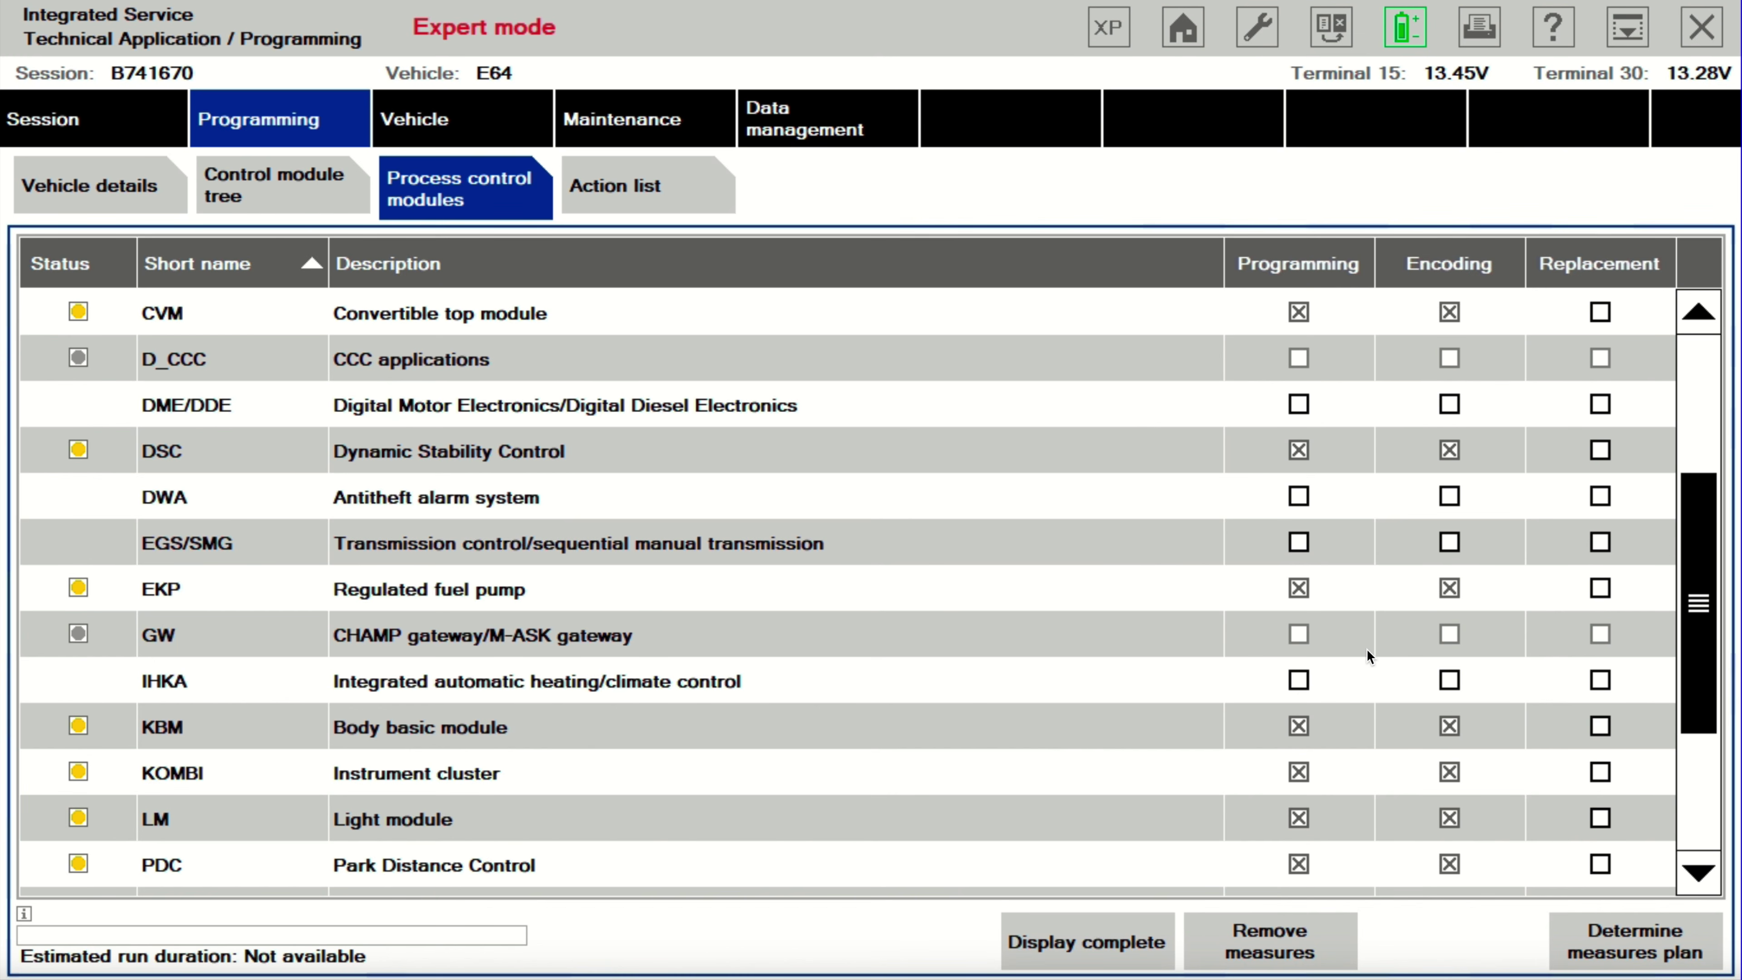
scroll(1367, 651, "down", 3)
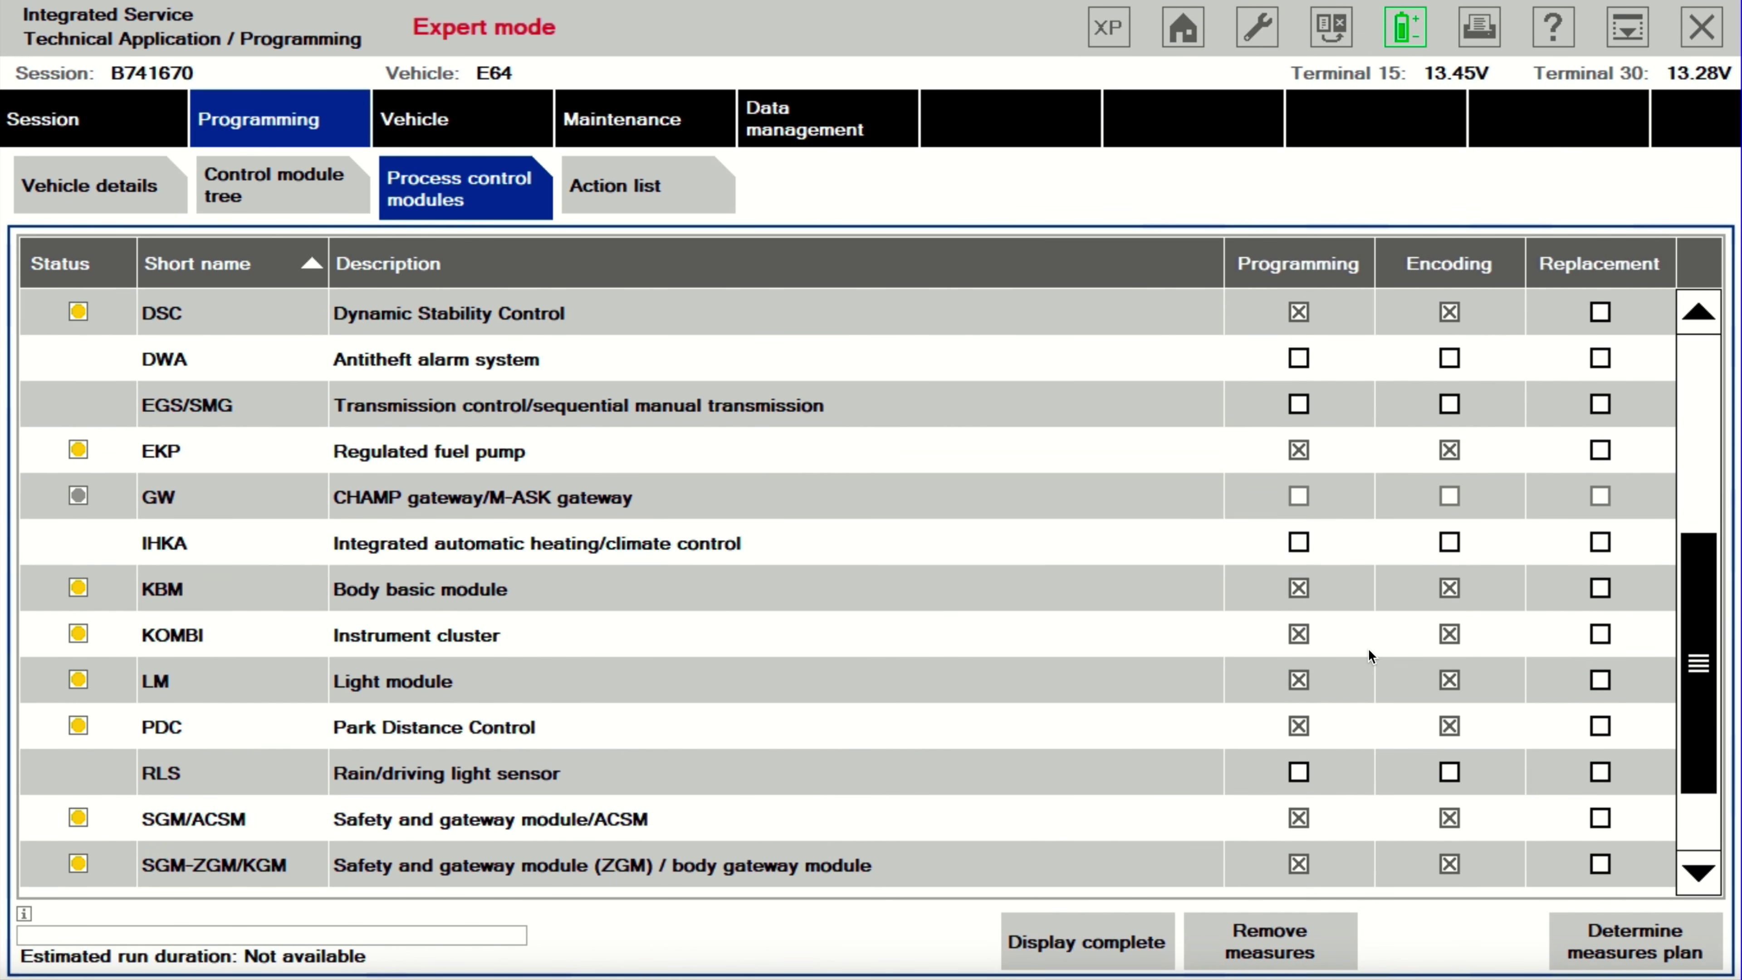
scroll(1612, 571, "up", 5)
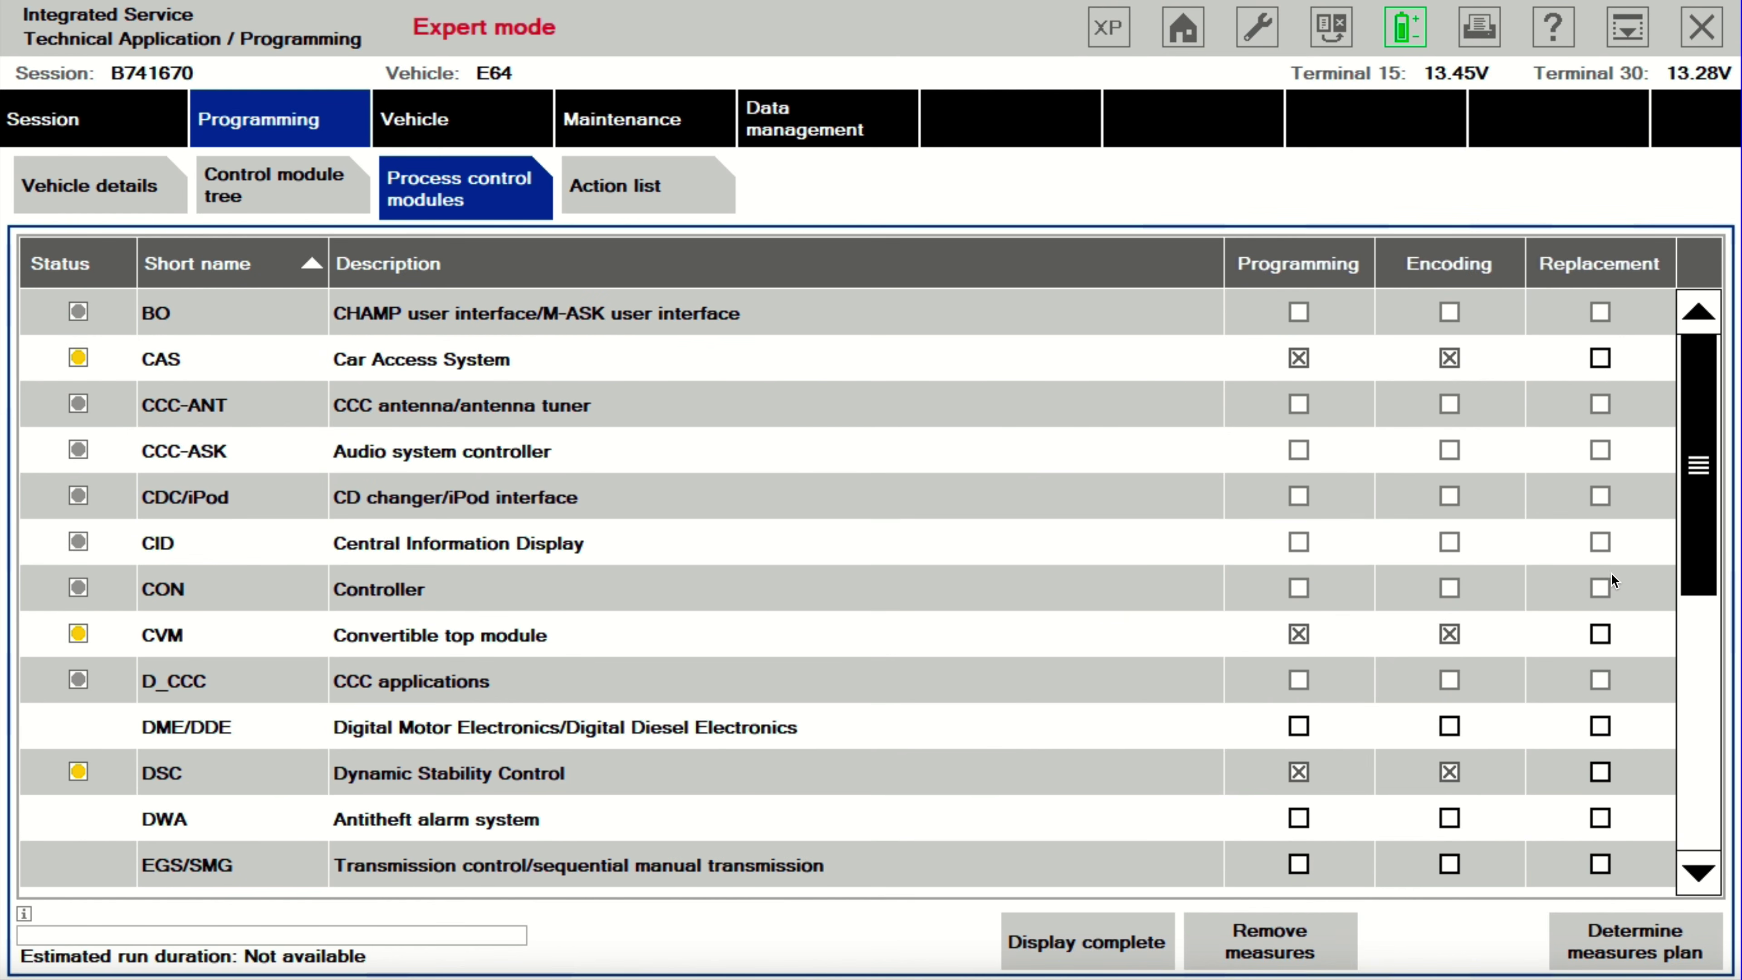
scroll(843, 612, "down", 5)
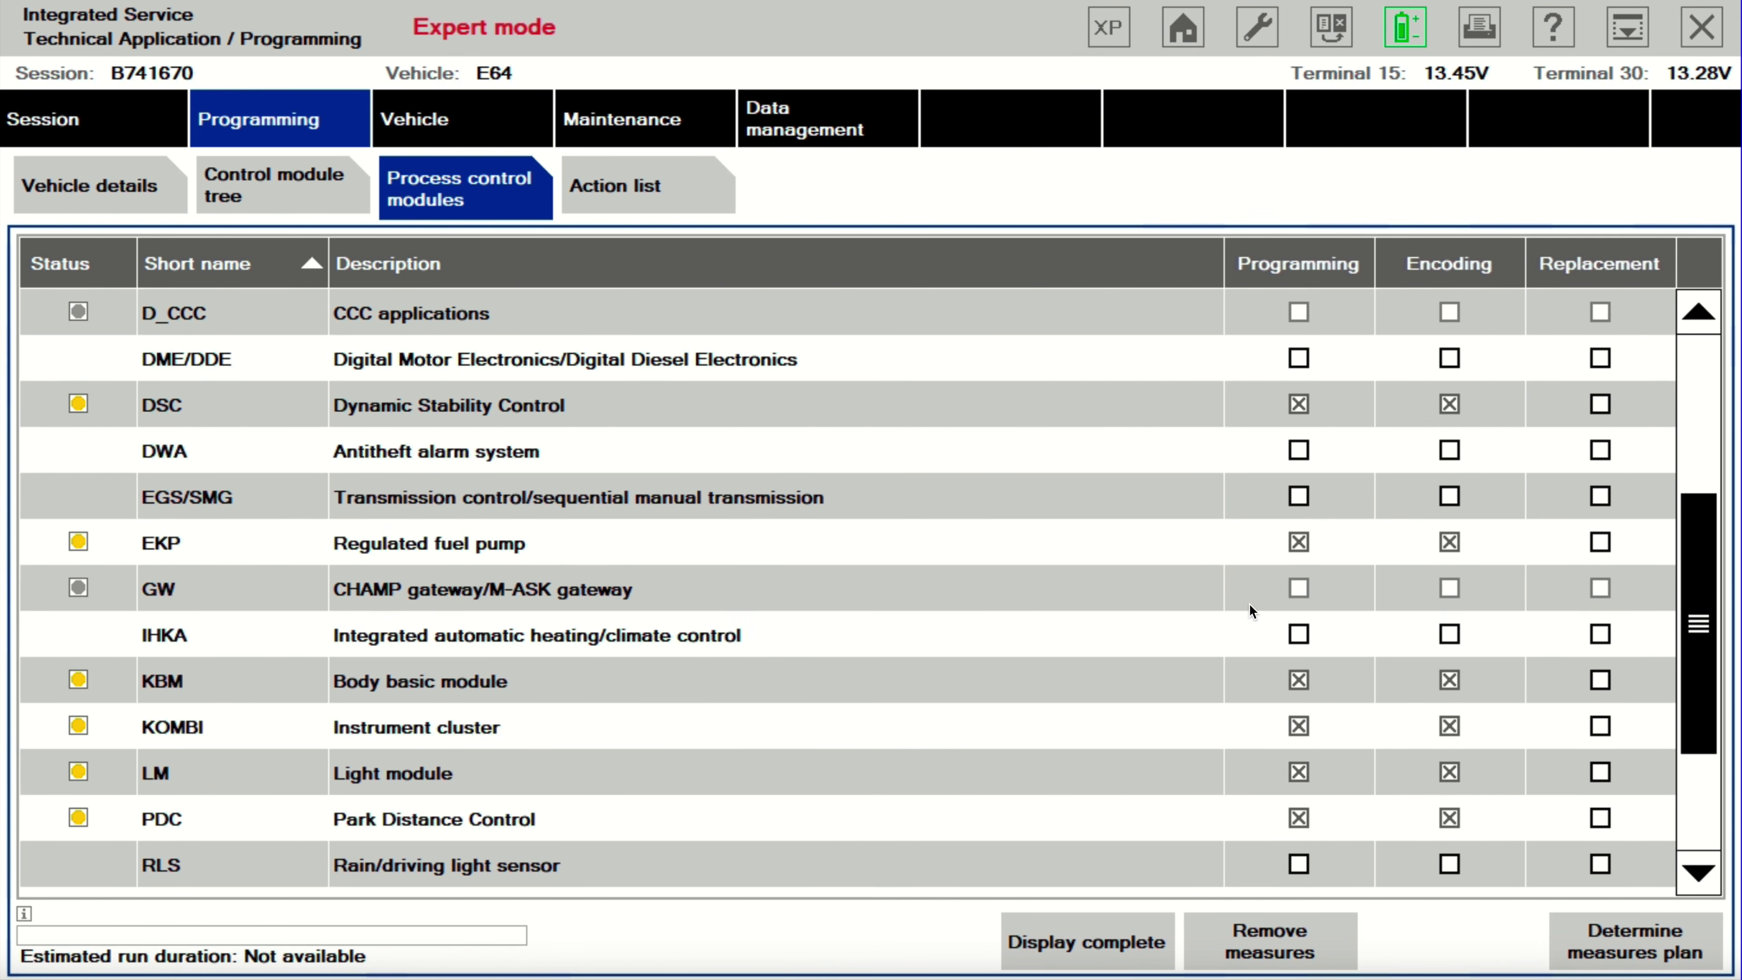
scroll(1249, 610, "down", 1)
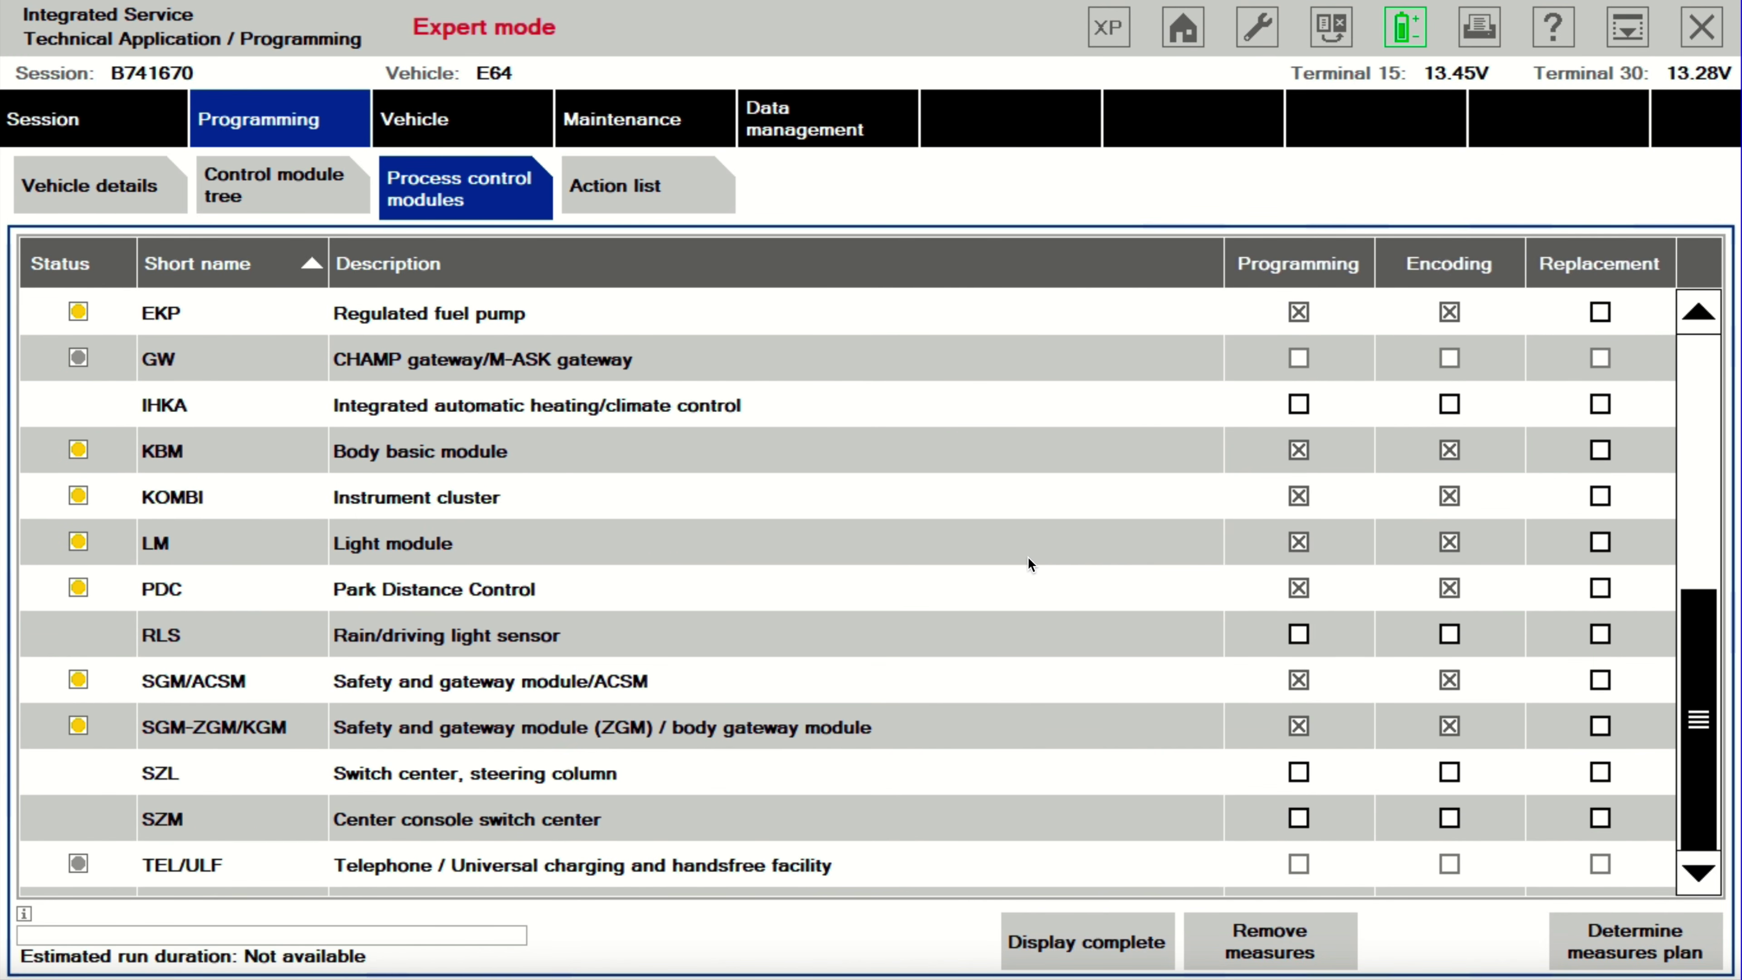